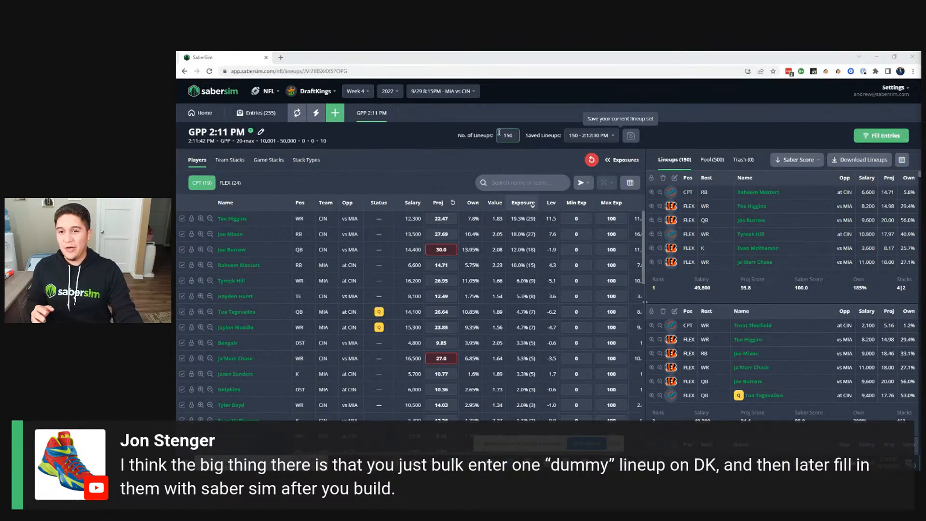
Fill all contest entries from the 150-lineup set with the Unique Random method, allowing duplicate lineups, and download the entries
click(873, 136)
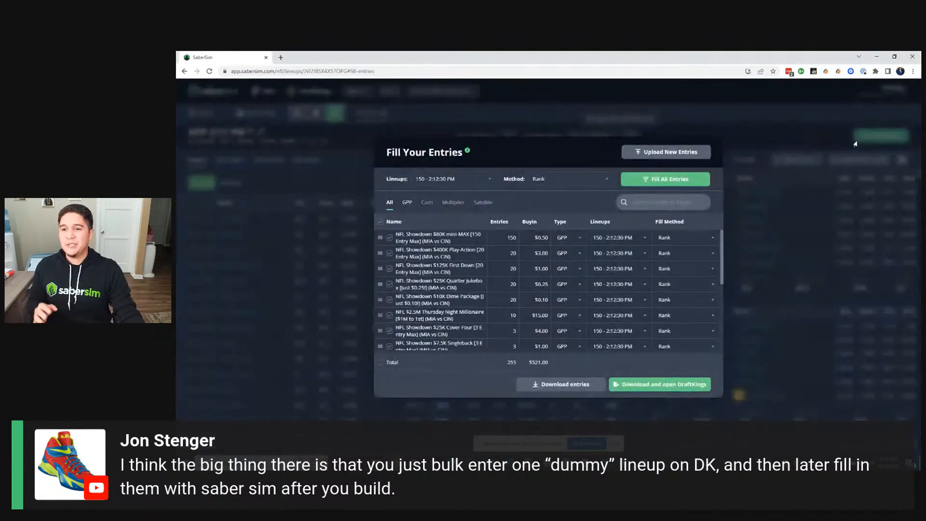
click(609, 179)
click(589, 209)
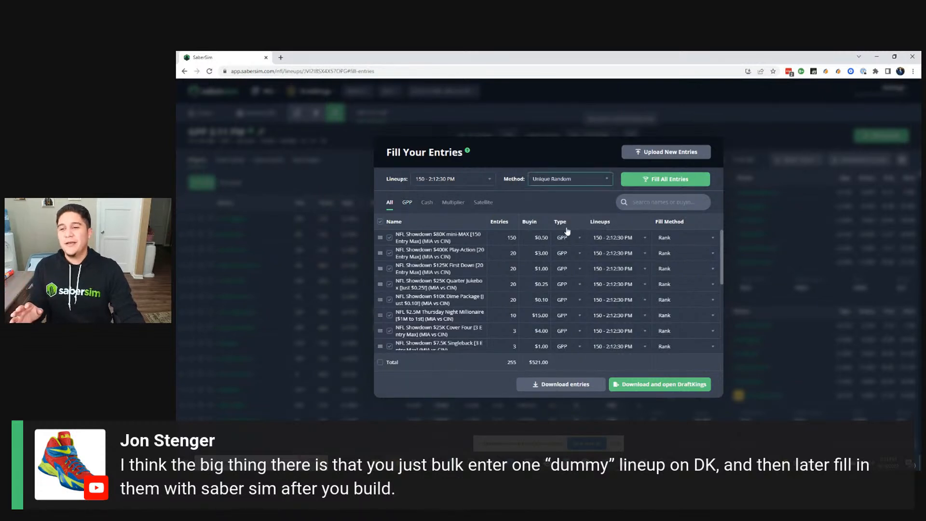
click(649, 178)
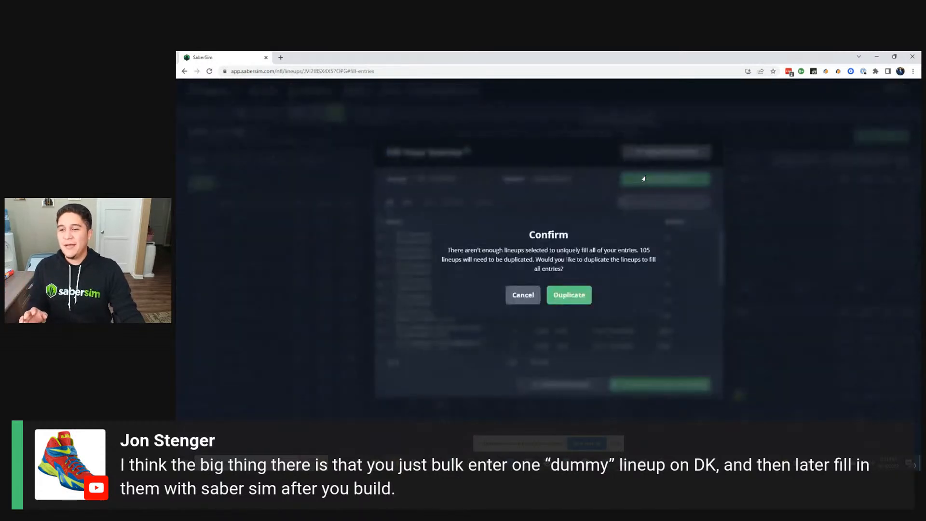
click(573, 295)
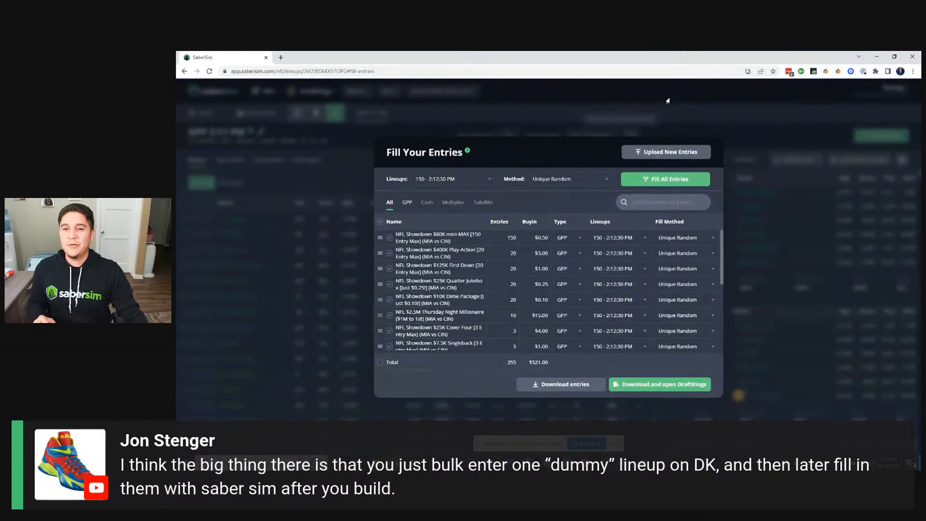
click(560, 383)
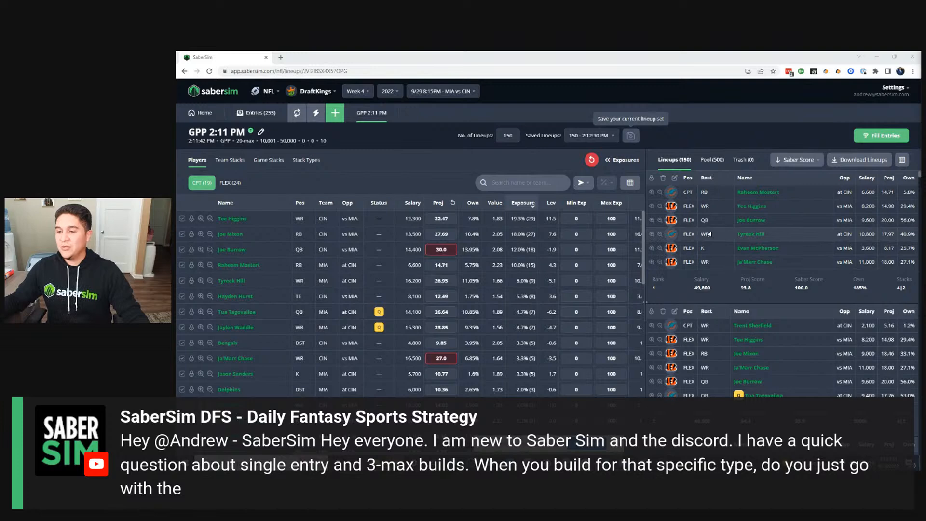
Reduce the number of lineups in the GPP 2:11 PM build to 3
scroll(754, 232, down, 2)
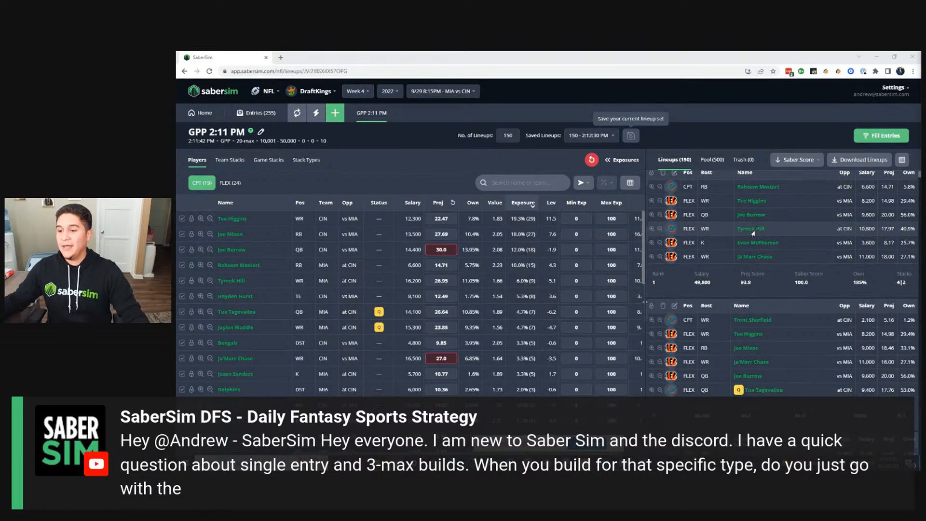
scroll(752, 237, down, 3)
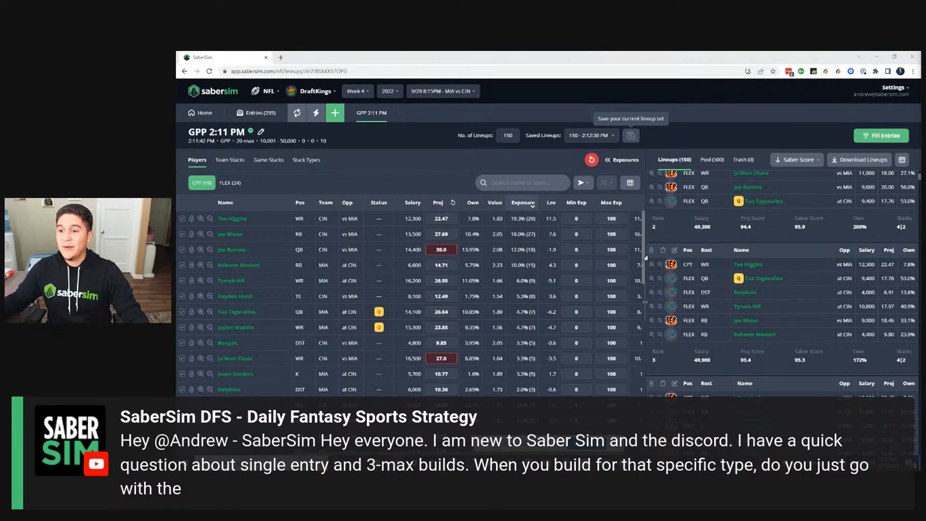
double_click(508, 135)
text(3)
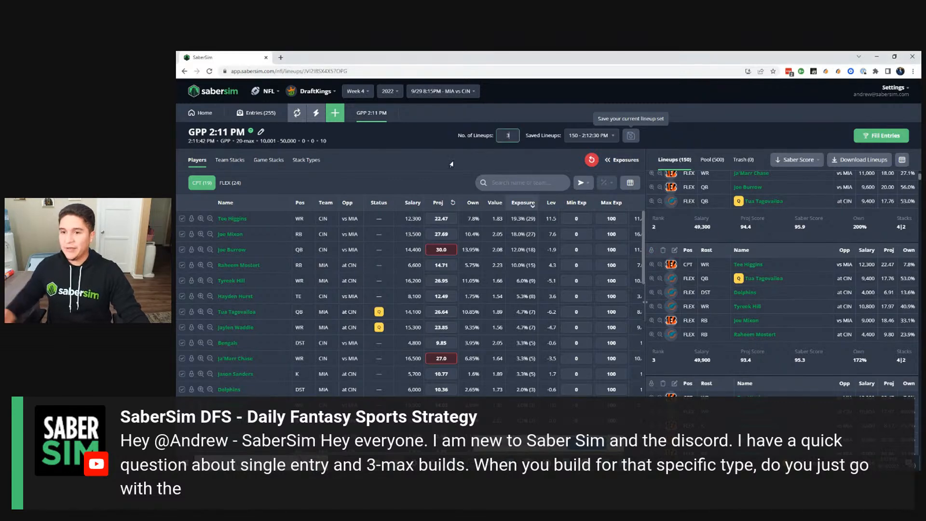
key(Return)
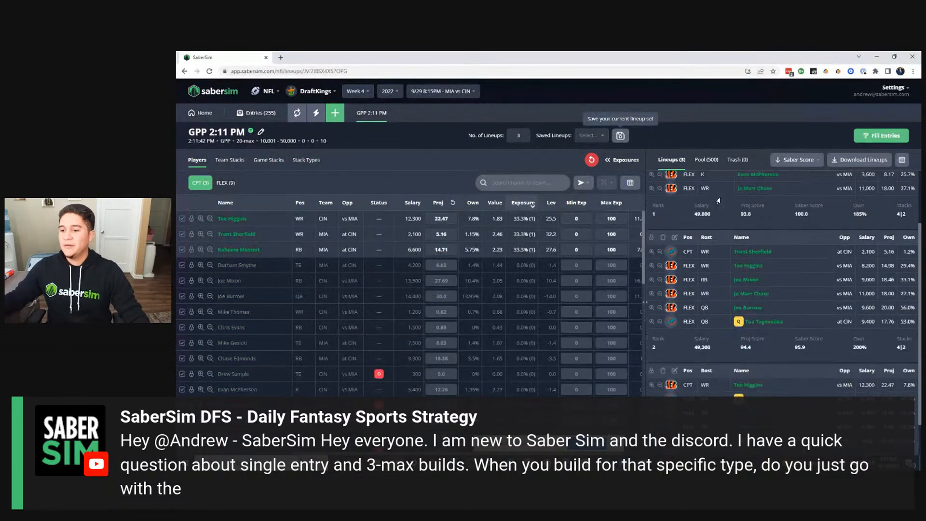
Lock the pool lineup with Tyler Boyd as captain into the selected lineups and review the updated set
scroll(725, 271, down, 2)
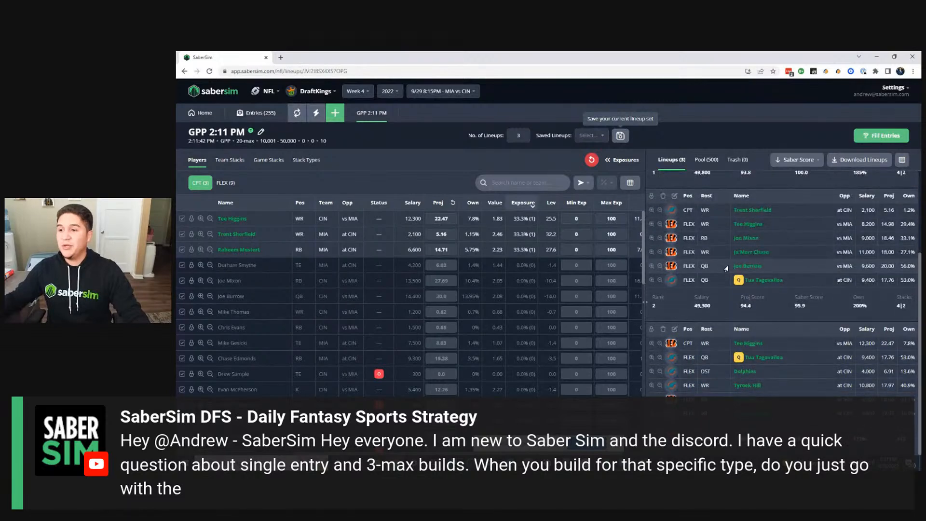
scroll(726, 269, up, 3)
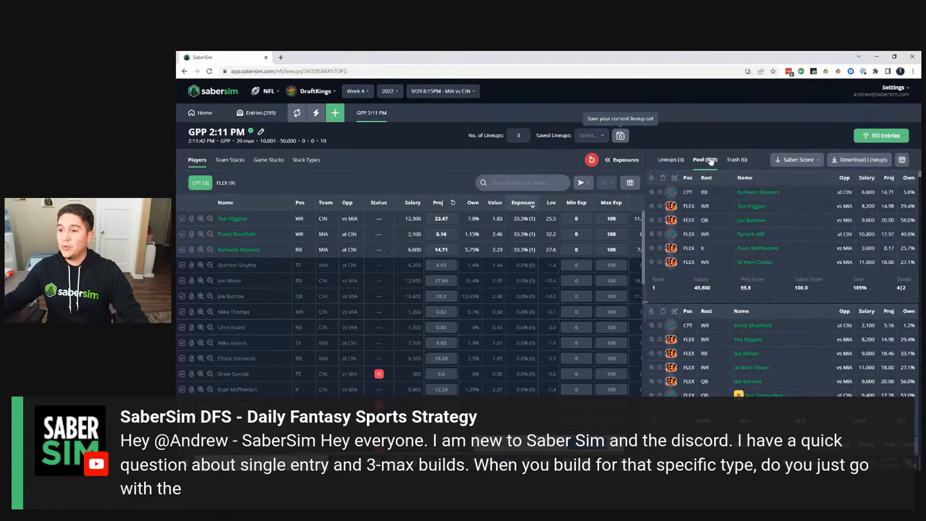
scroll(706, 283, down, 3)
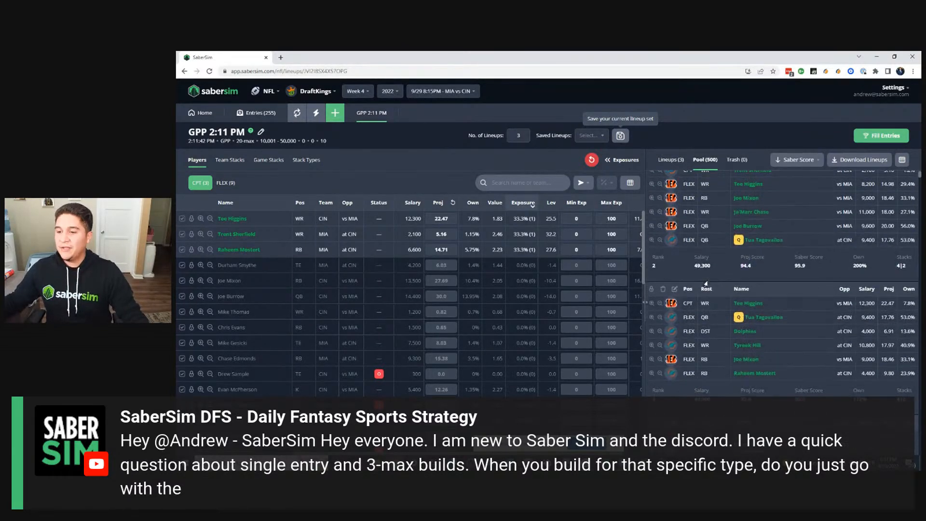
scroll(705, 284, down, 5)
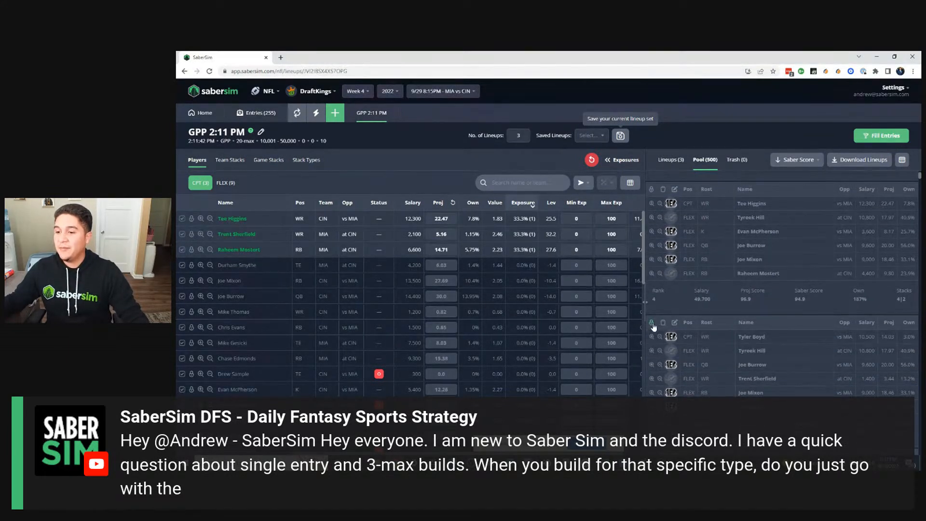
click(652, 323)
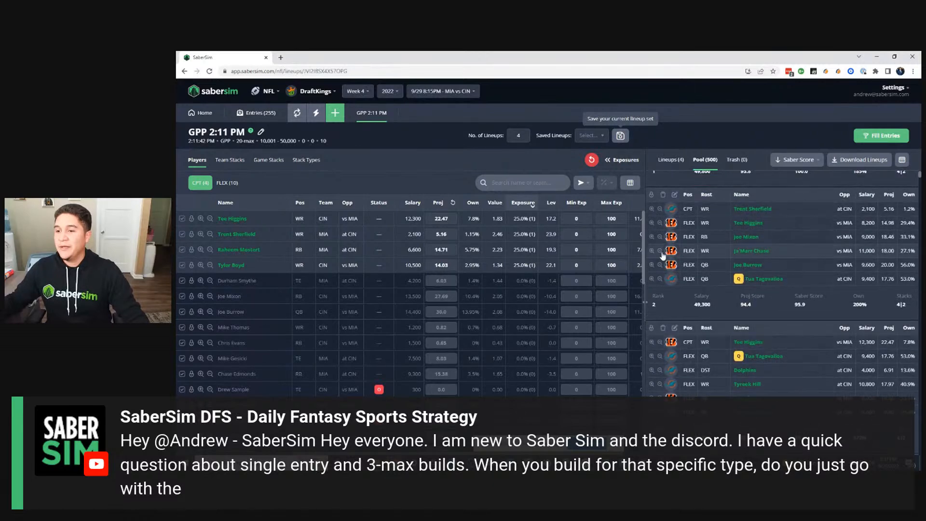
click(670, 160)
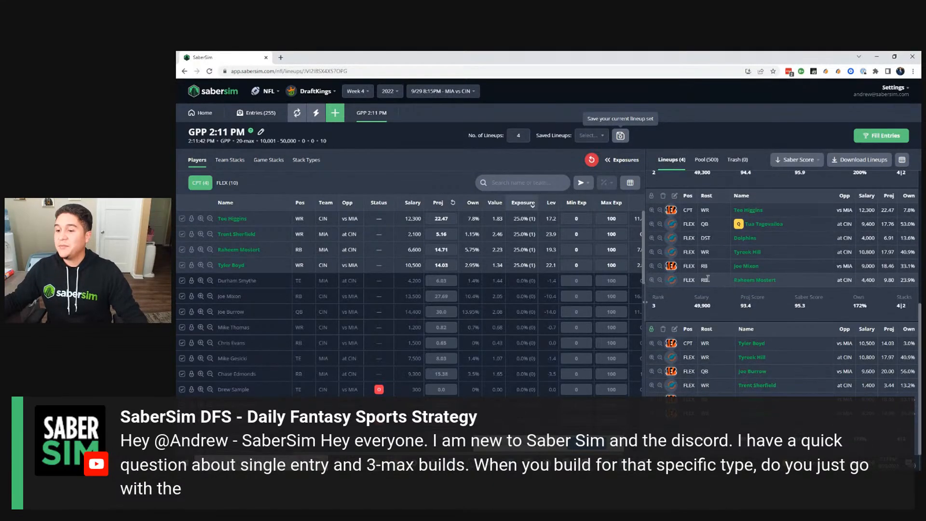
scroll(709, 333, up, 2)
scroll(710, 338, up, 4)
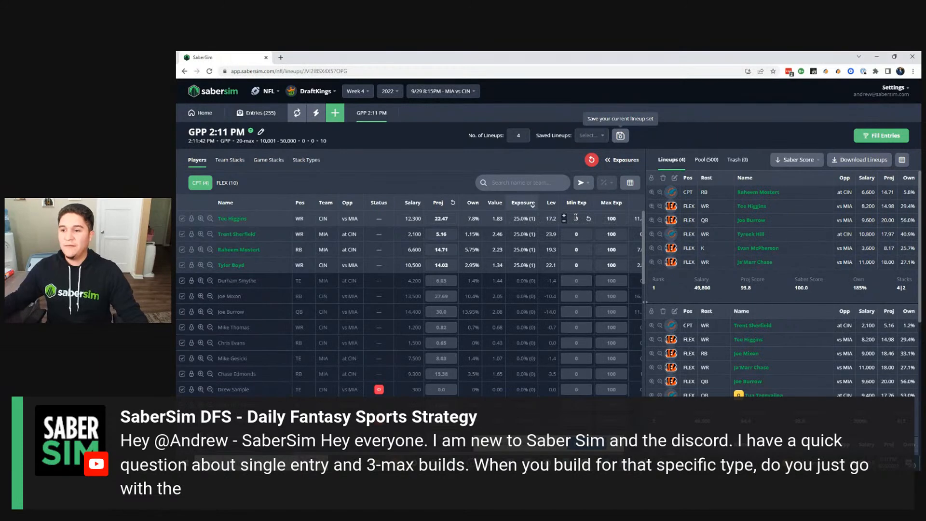
Set Tyler Boyd's minimum exposure at captain to 100
scroll(772, 270, down, 5)
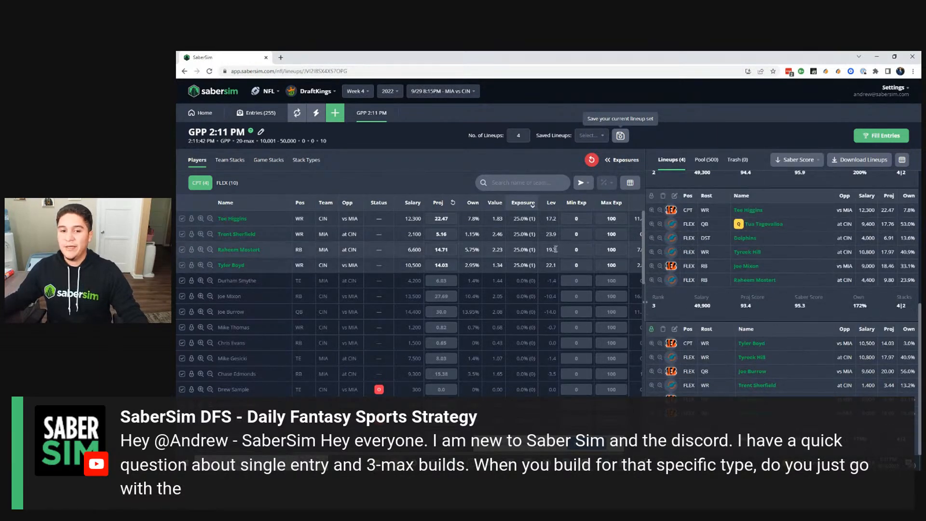
click(577, 263)
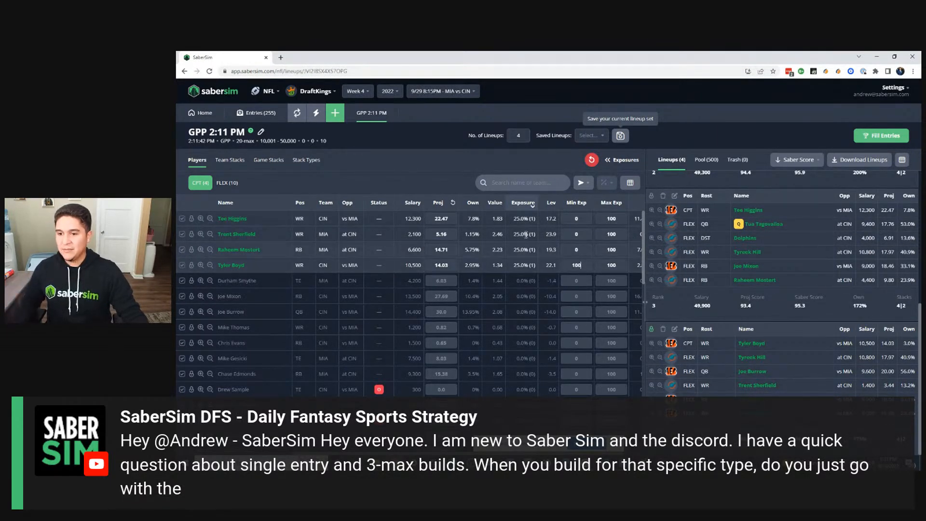
text(100)
key(Return)
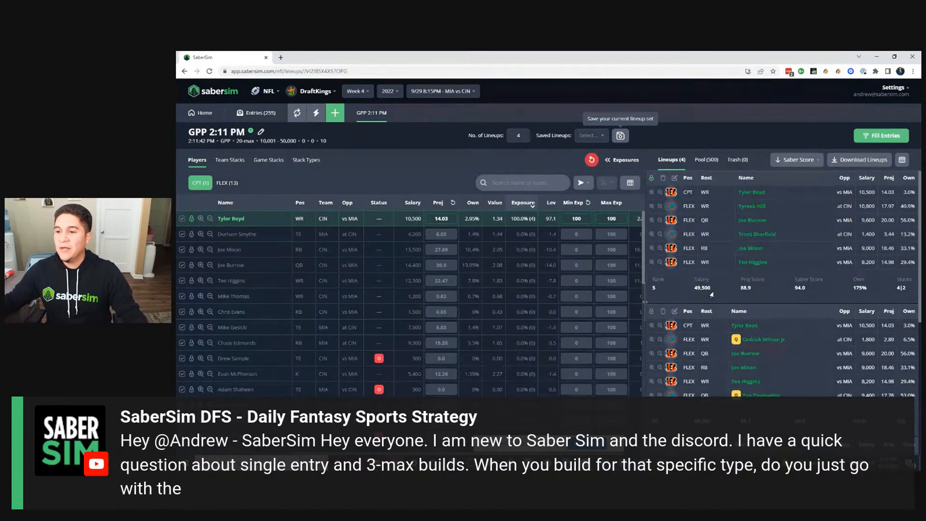
Review the lineups with Tyler Boyd at captain, and reset his minimum exposure
scroll(711, 293, down, 1)
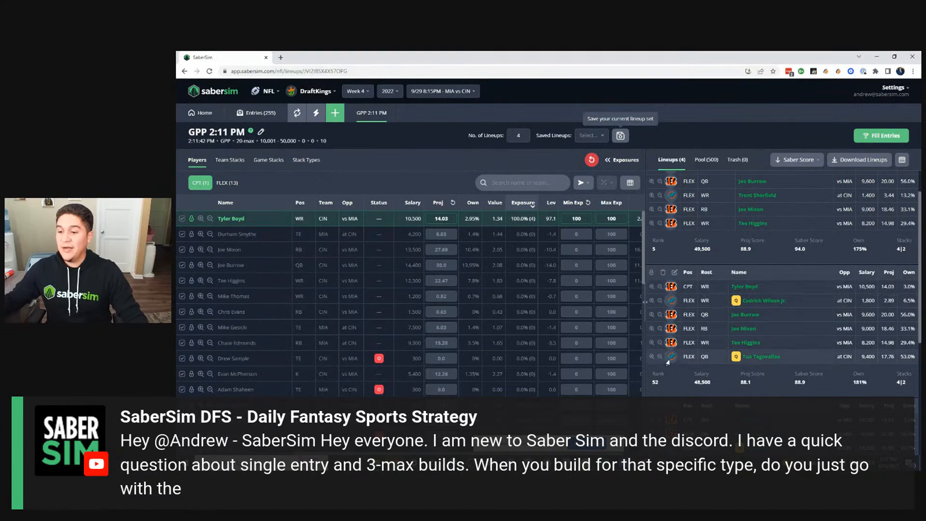
scroll(664, 374, down, 3)
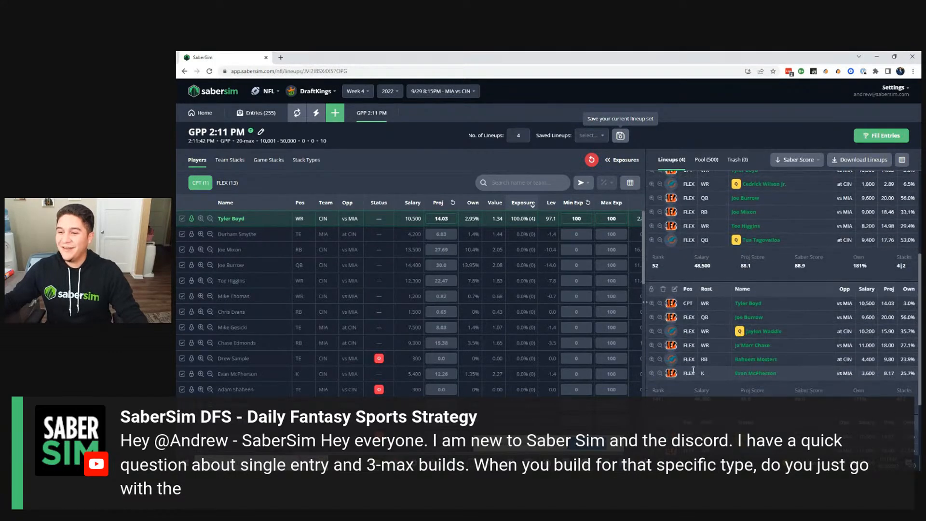
scroll(693, 368, down, 2)
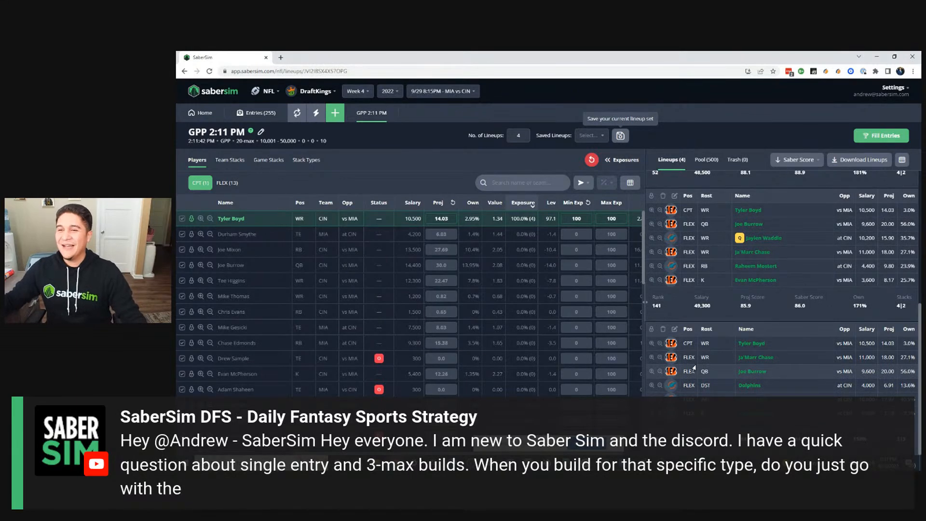
scroll(694, 367, down, 6)
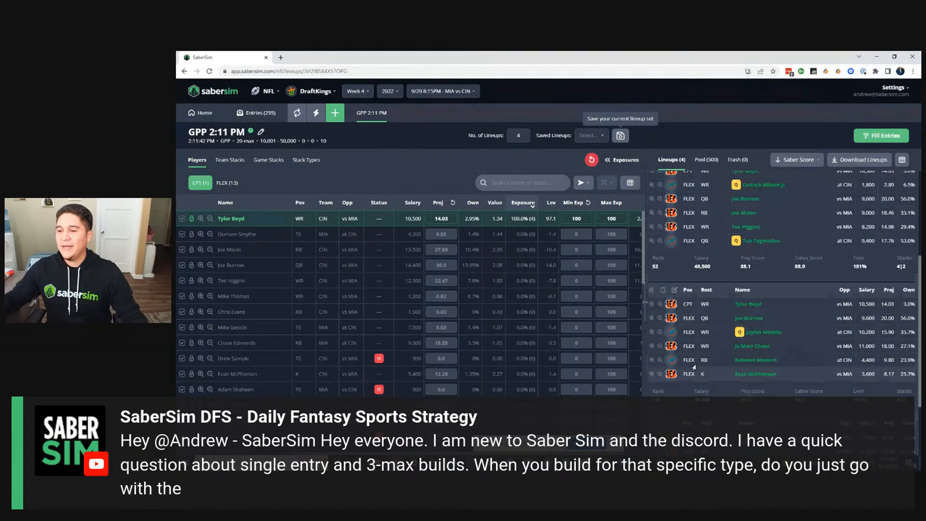
scroll(693, 367, up, 1)
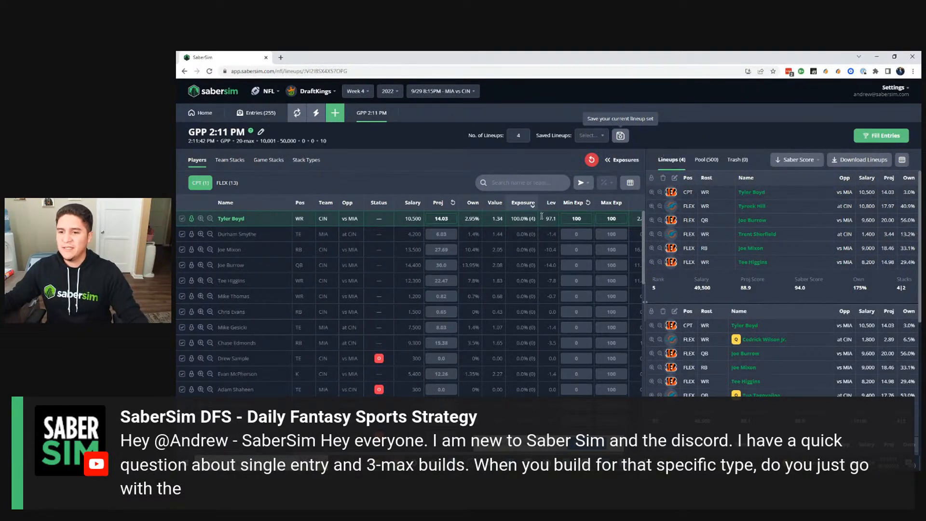
click(589, 222)
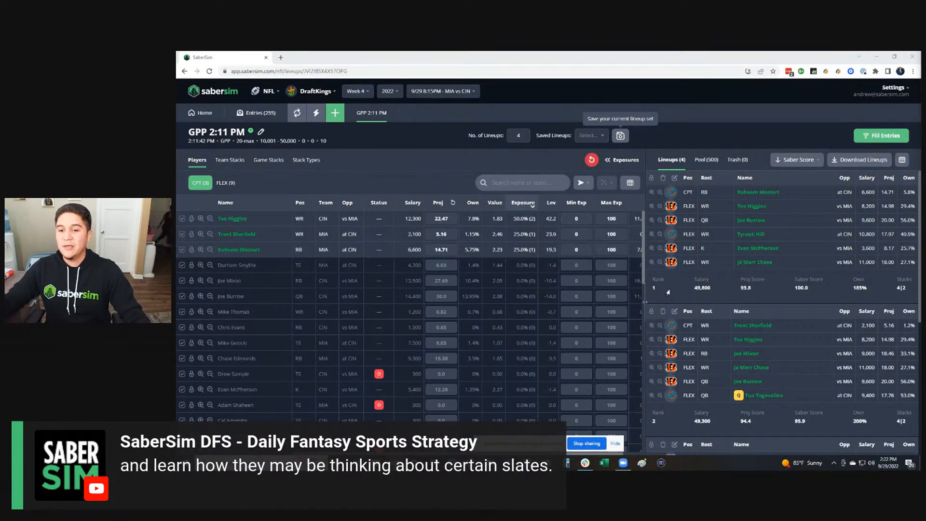
Switch the slate to 10/2 1:00PM (12 games) - Main
mouse_move(750, 292)
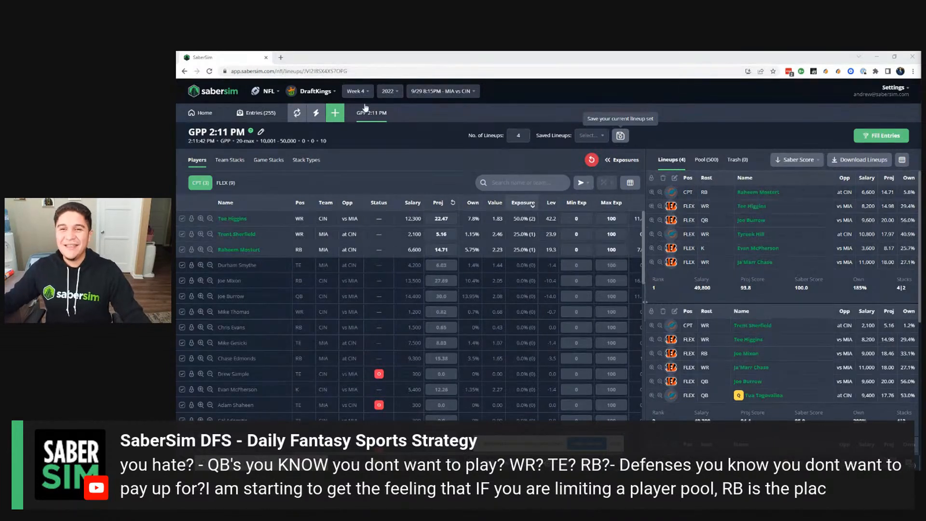
click(441, 90)
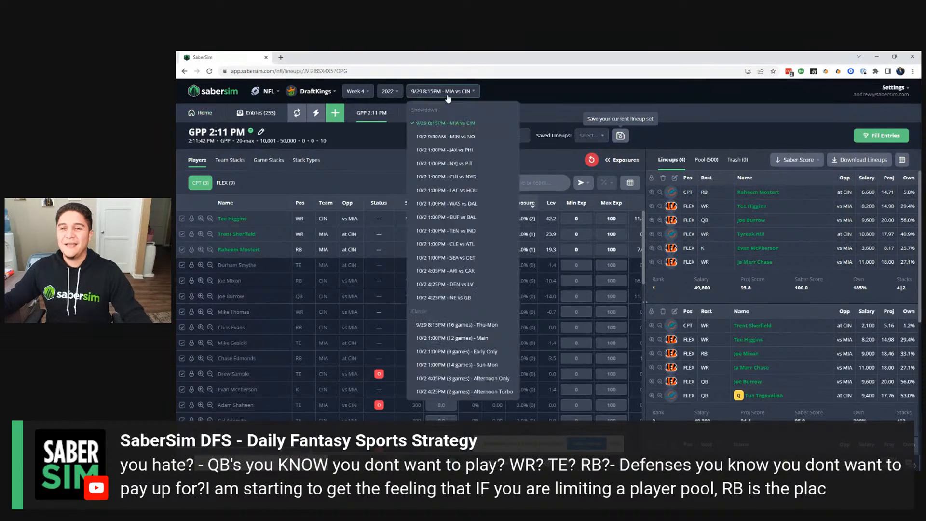
click(467, 339)
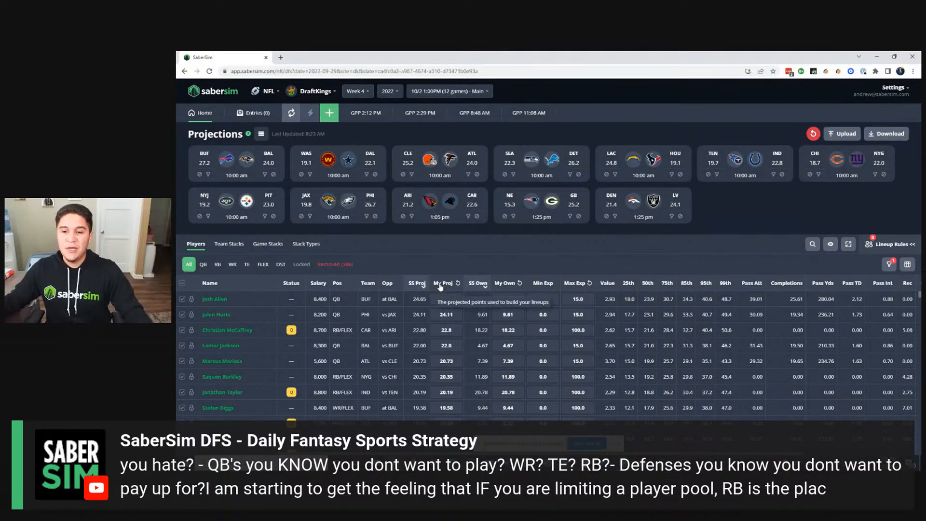
Examine the Main slate's player projections from the highest-projected players down to the low-projected ones
scroll(442, 355, down, 5)
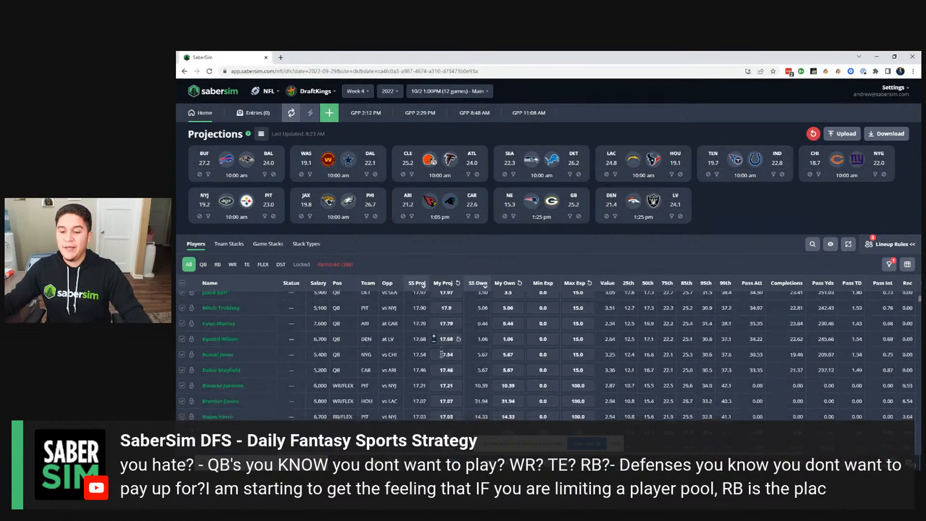
scroll(441, 355, down, 10)
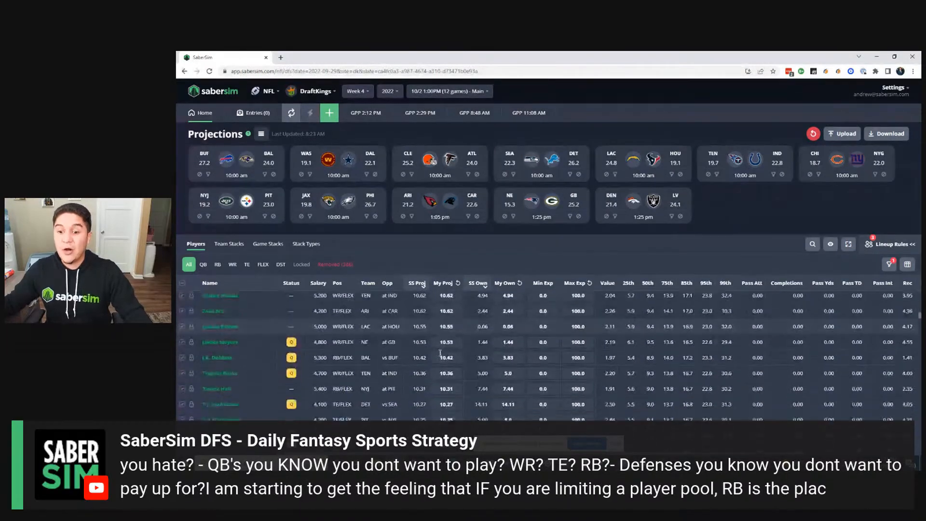
scroll(439, 355, down, 10)
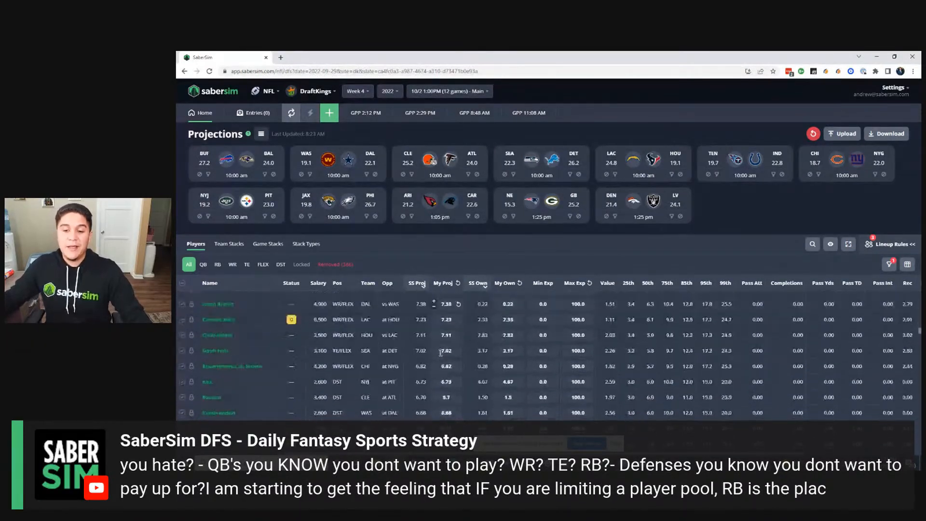
scroll(440, 354, down, 5)
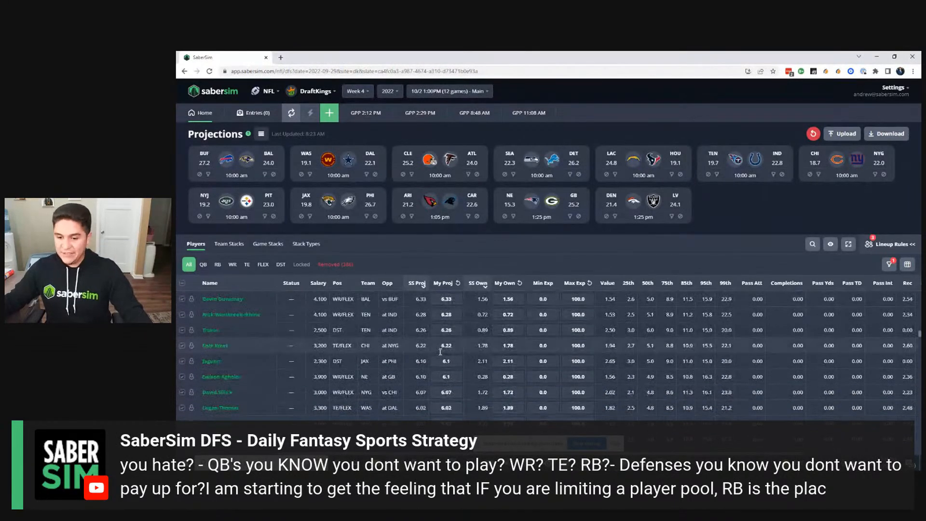
scroll(440, 352, down, 3)
scroll(440, 352, down, 2)
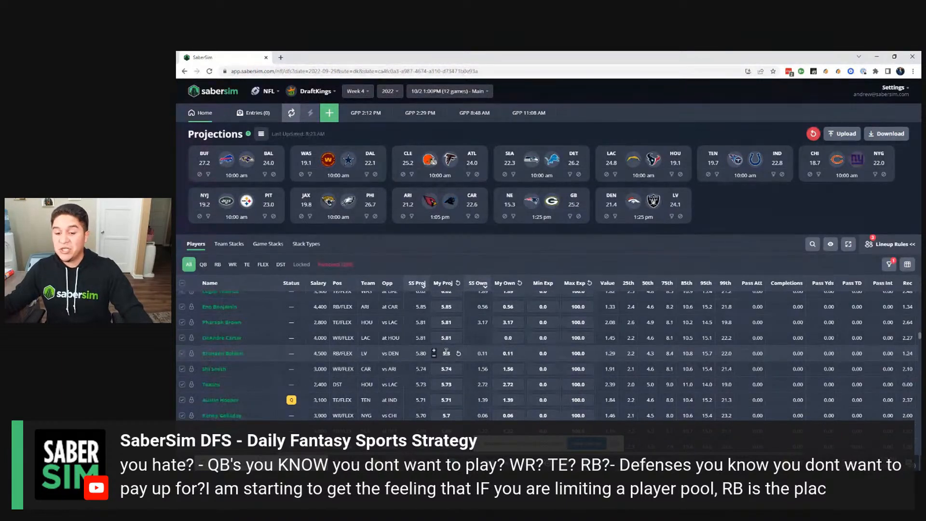
scroll(446, 352, down, 5)
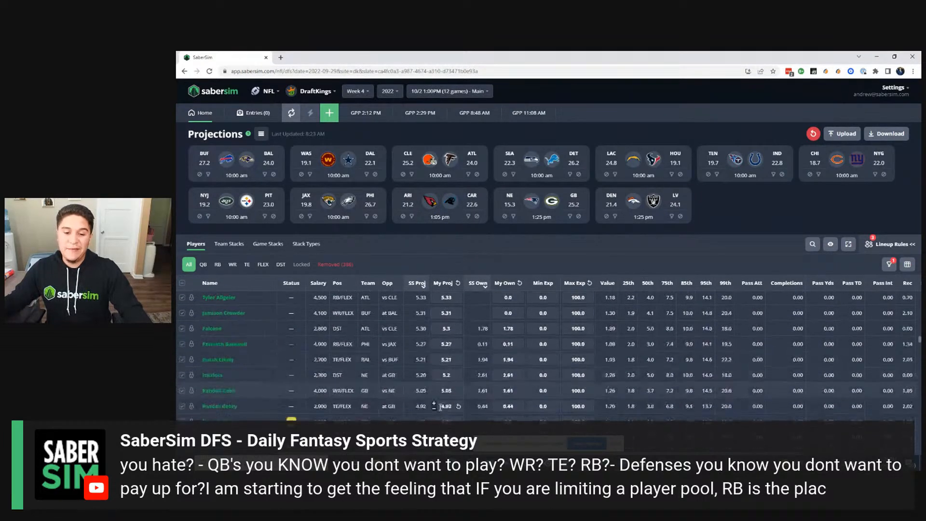
scroll(440, 407, down, 5)
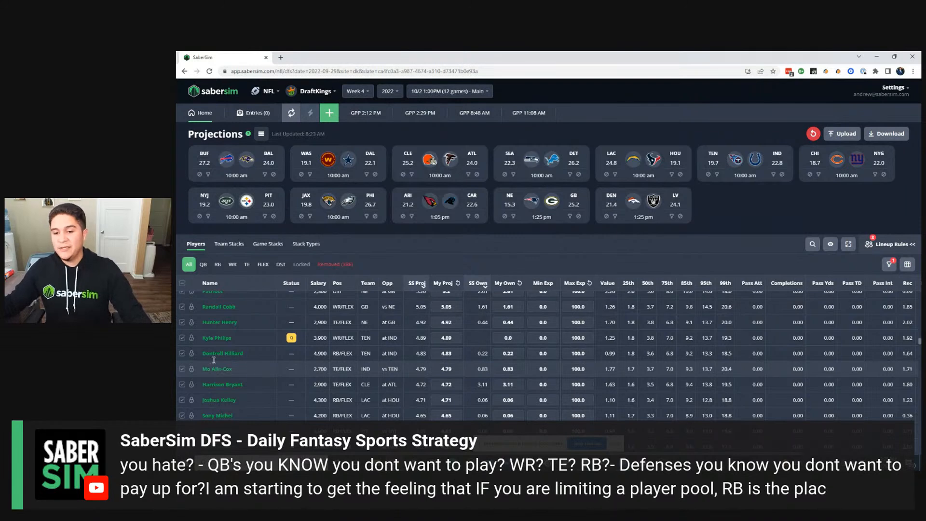
Filter the Main slate's player pool to players at all positions with My Own greater than 3
scroll(266, 371, down, 2)
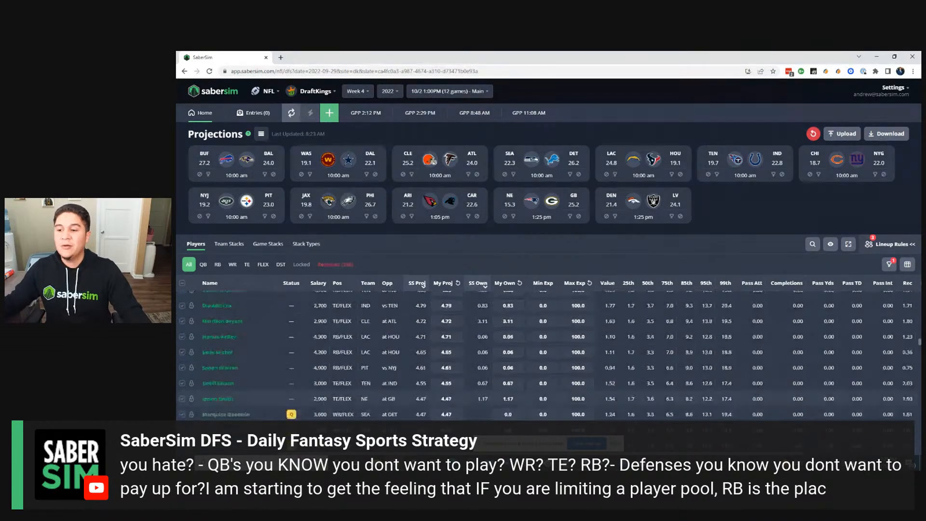
scroll(266, 370, up, 3)
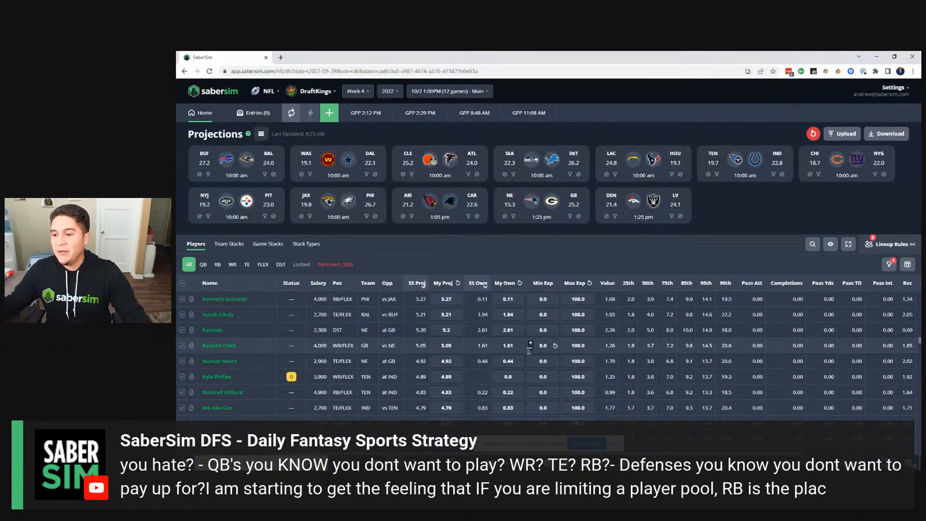
scroll(662, 388, up, 5)
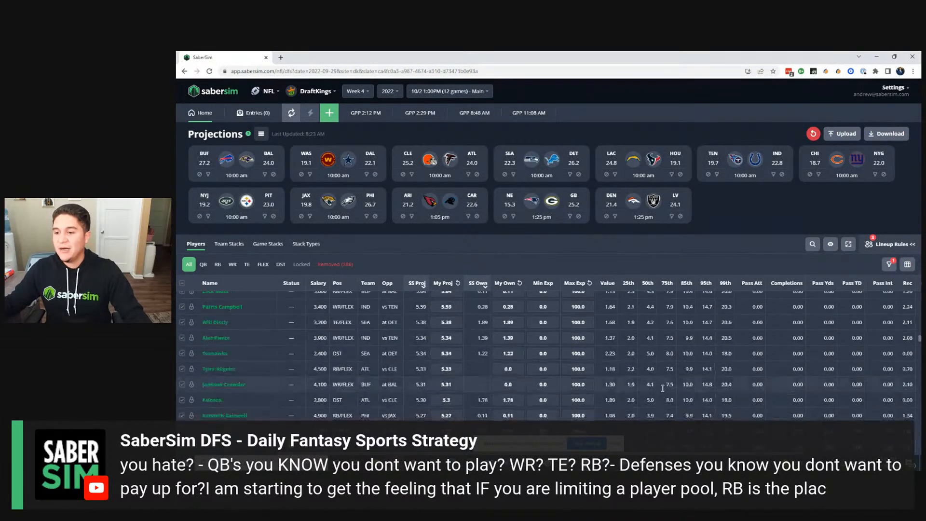
scroll(663, 388, up, 3)
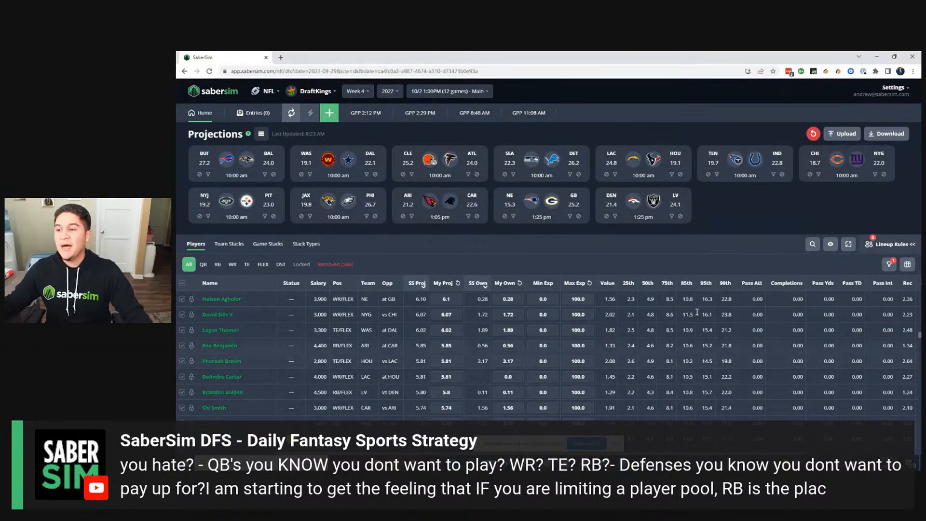
click(889, 263)
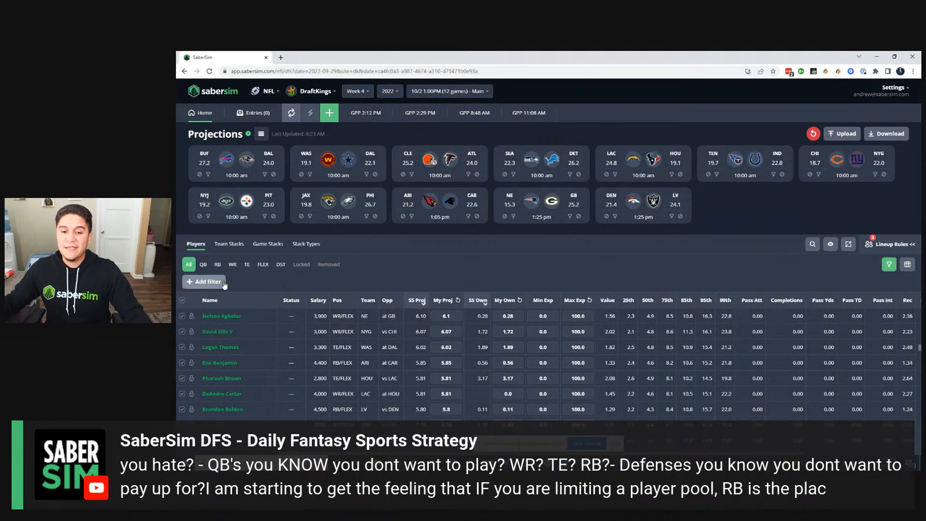
click(245, 283)
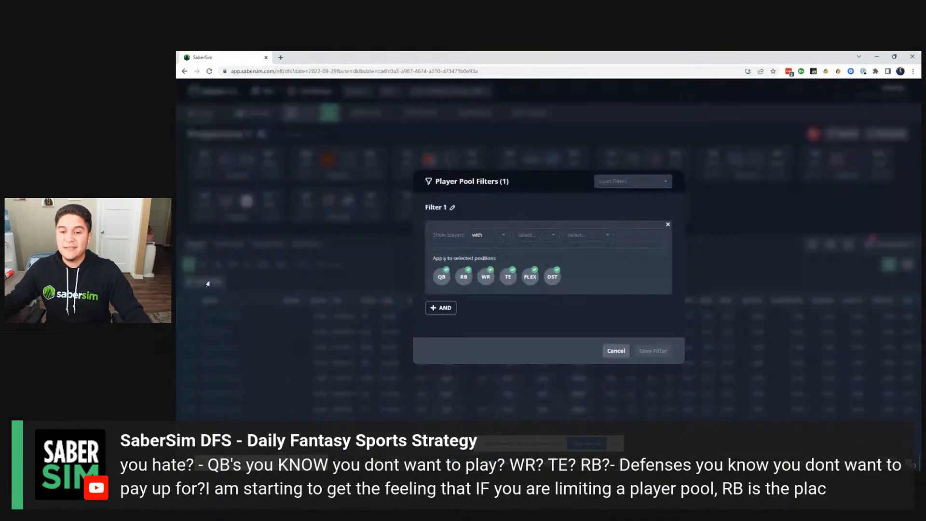
click(530, 239)
click(533, 264)
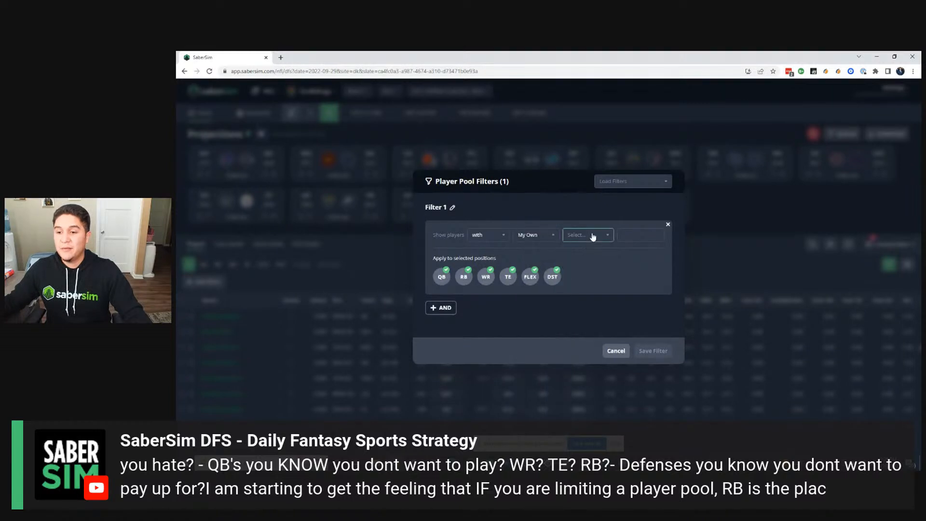
click(593, 236)
click(594, 255)
click(643, 235)
text(3)
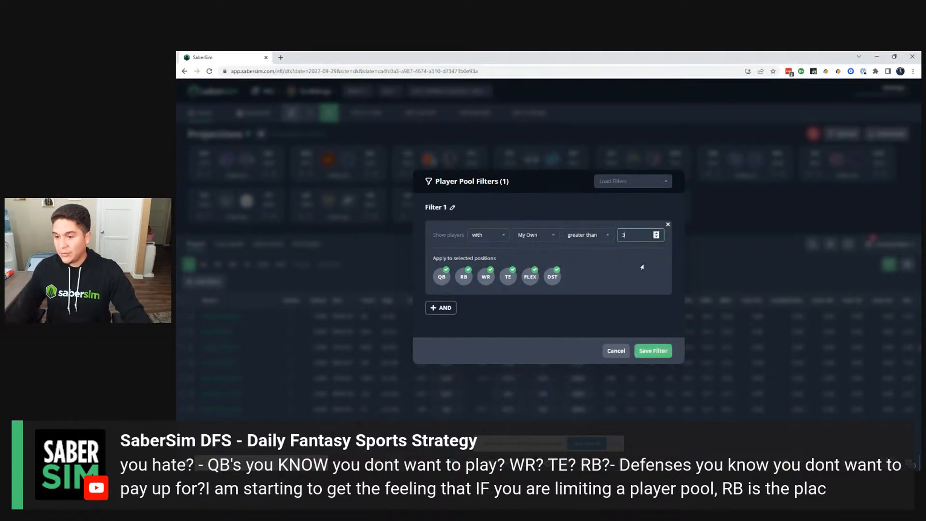
click(653, 350)
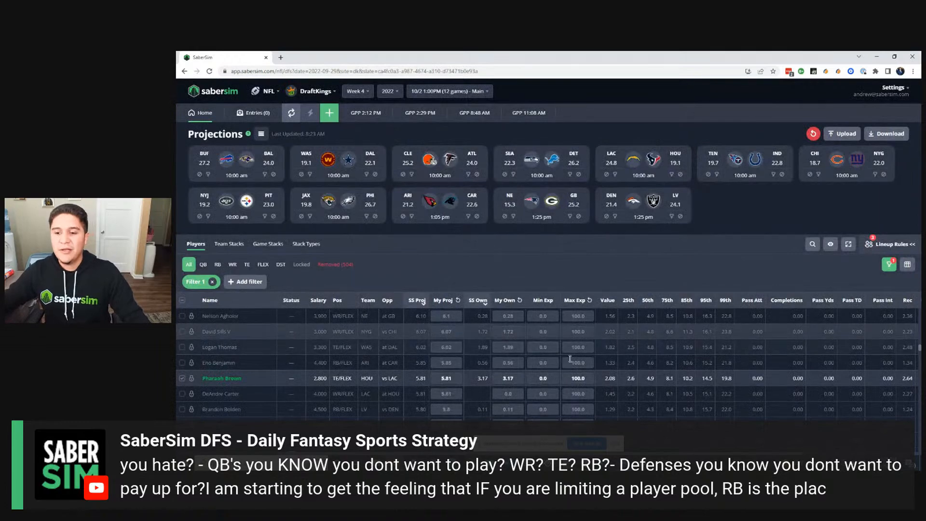
Review which players the ownership filter keeps or excludes up the projections list, and remove the filter
scroll(570, 359, up, 10)
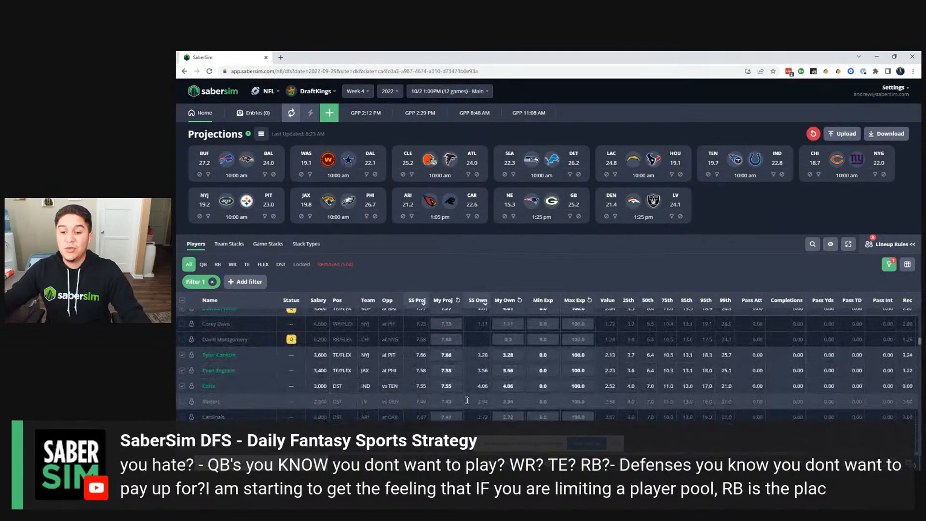
scroll(467, 401, up, 5)
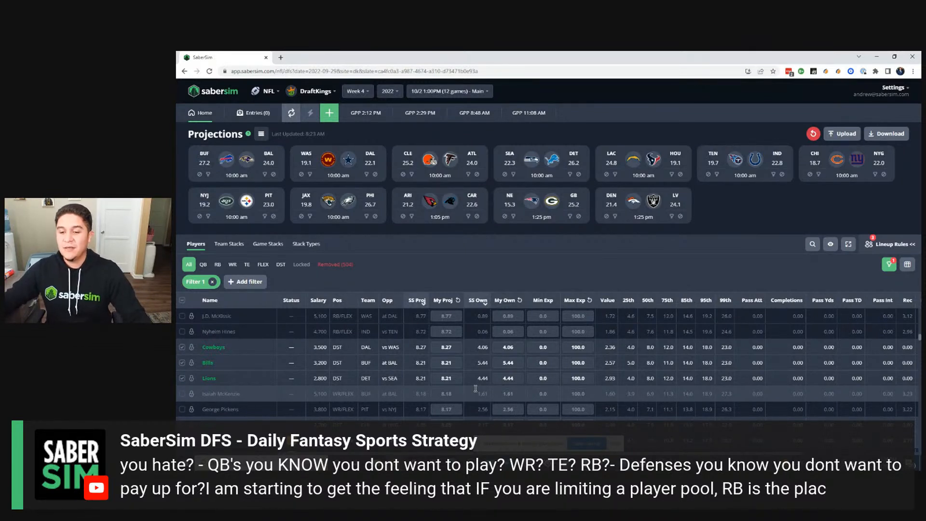
scroll(475, 389, up, 5)
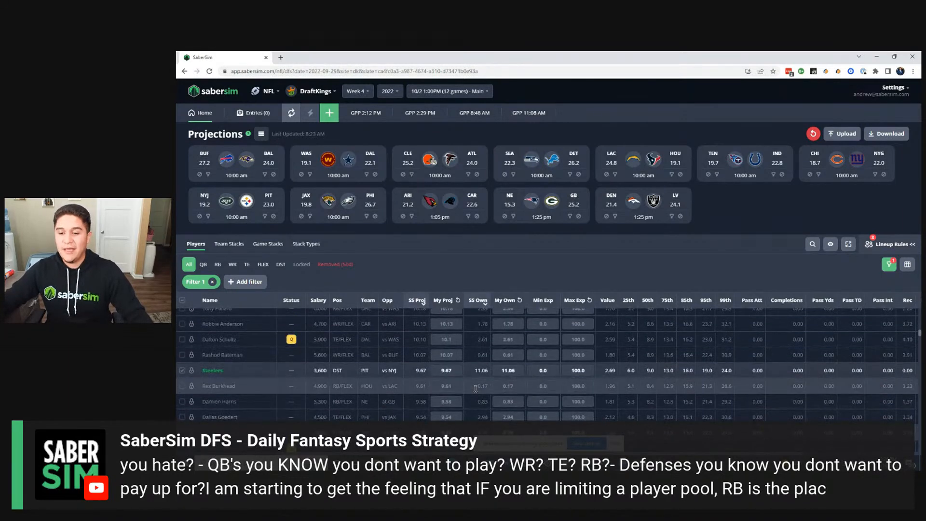
scroll(475, 388, up, 3)
scroll(475, 388, up, 5)
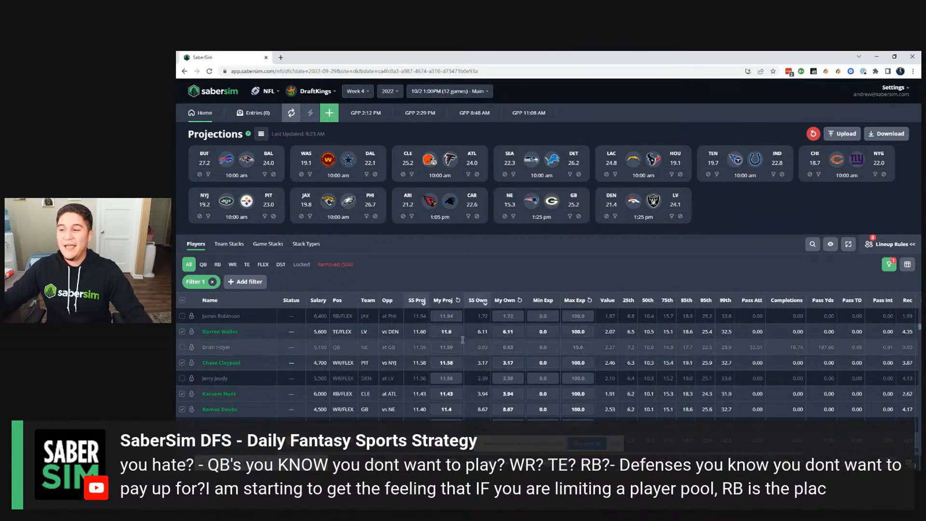
click(212, 282)
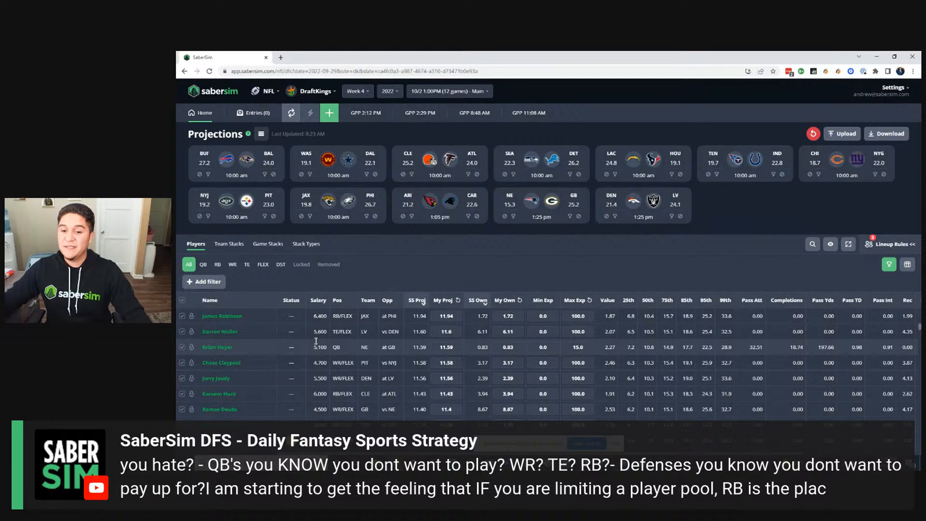
Show only the DST projections, sorted by salary from highest to lowest
click(281, 264)
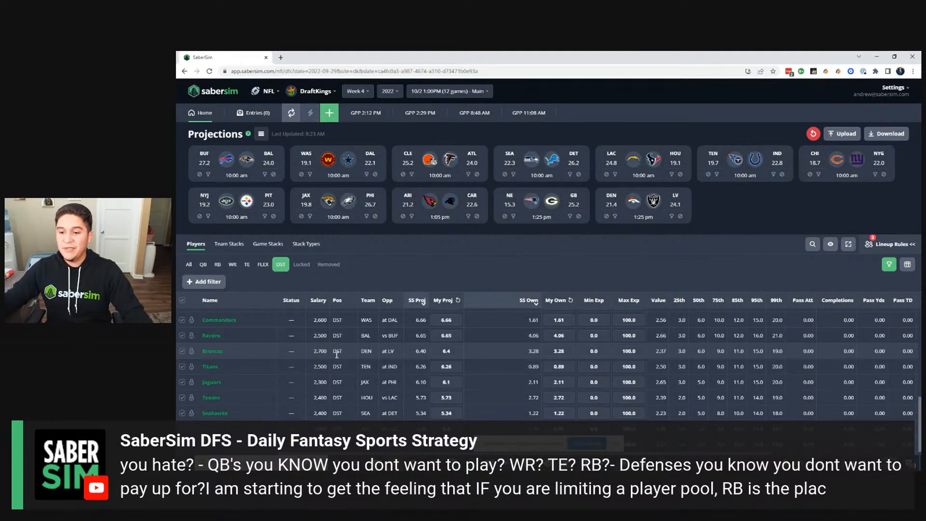
scroll(337, 355, up, 5)
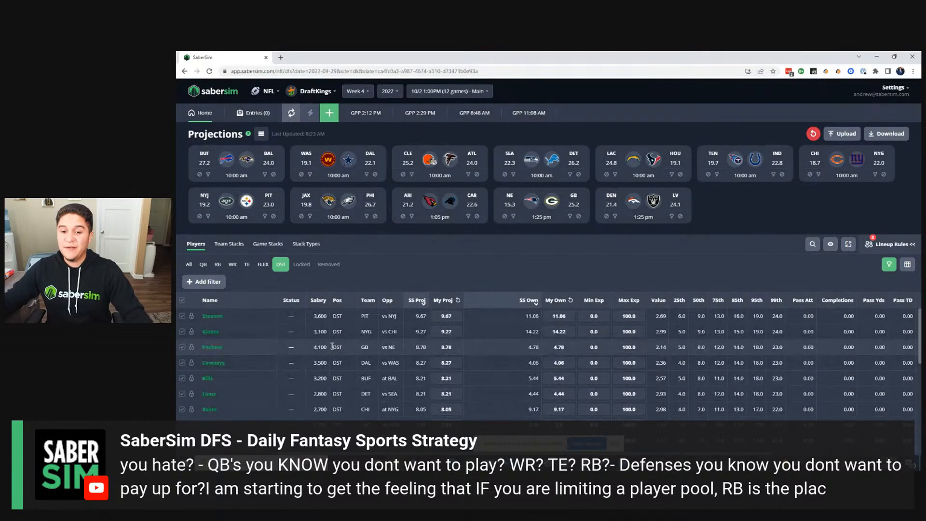
click(321, 308)
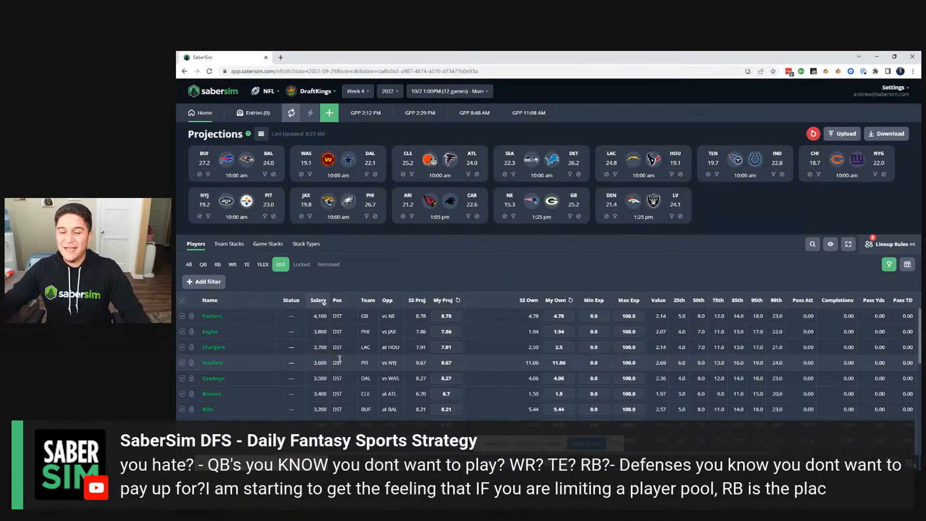
double_click(541, 297)
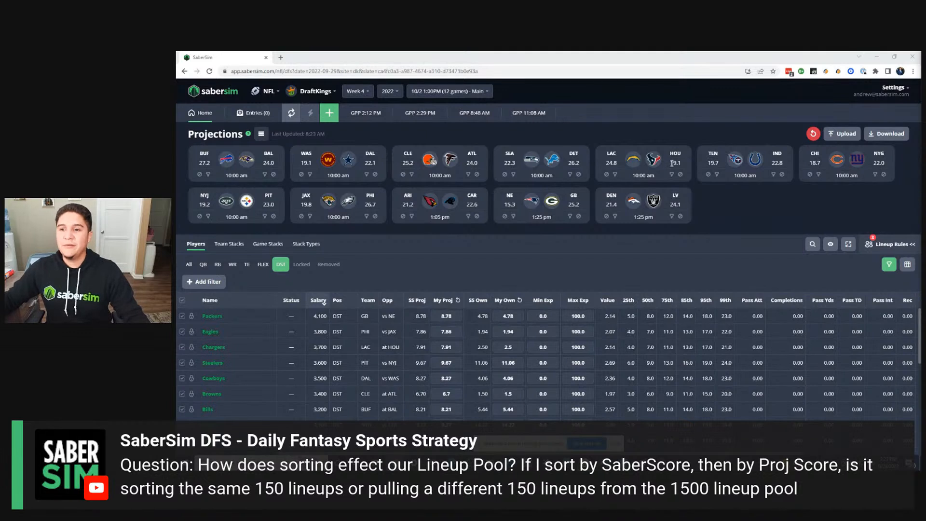
Open the GPP 11:08 AM build and send its exposures back to the projections
mouse_move(533, 117)
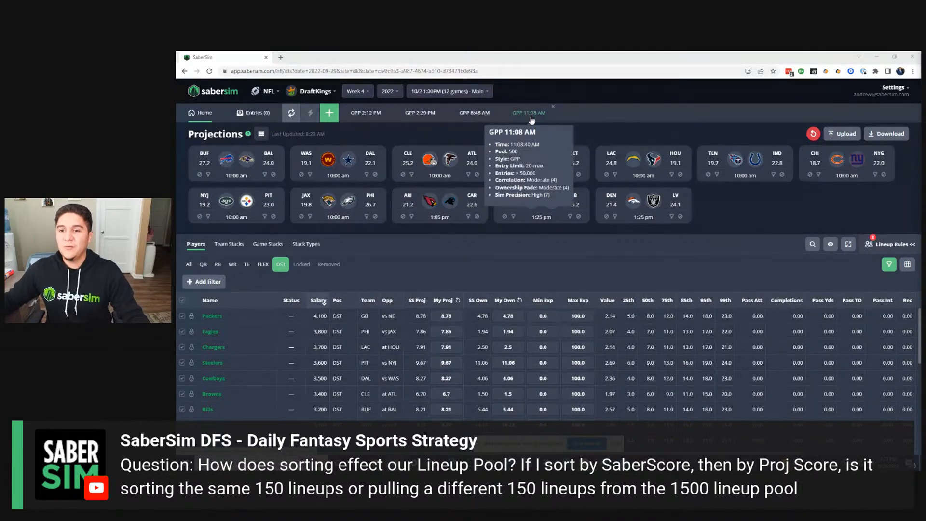
click(530, 114)
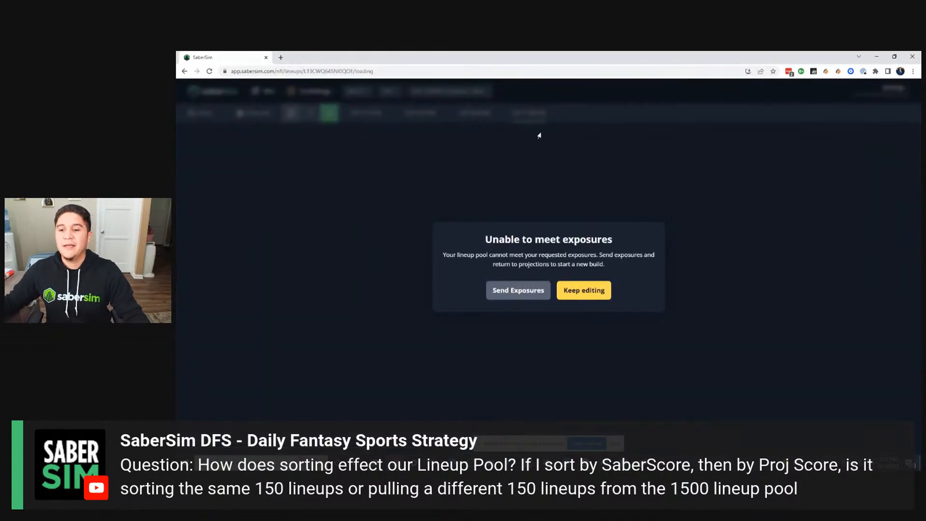
click(530, 292)
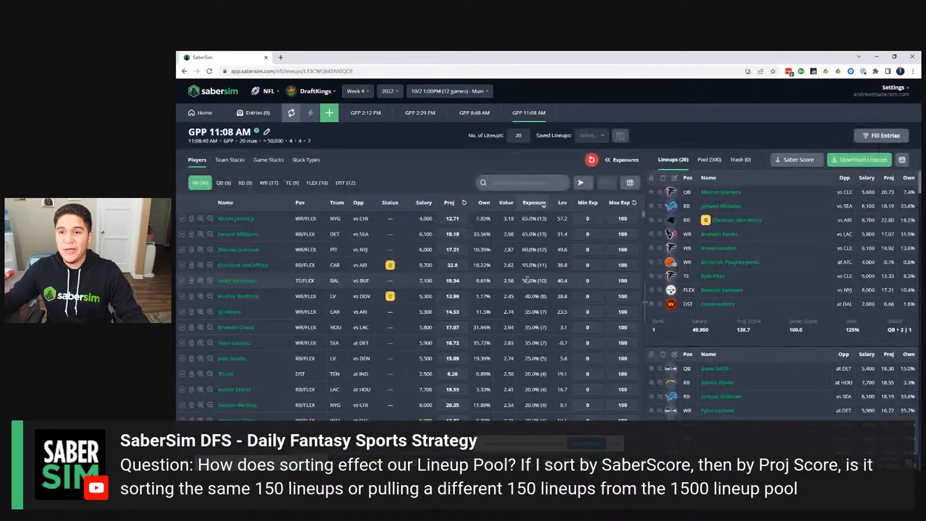
click(882, 136)
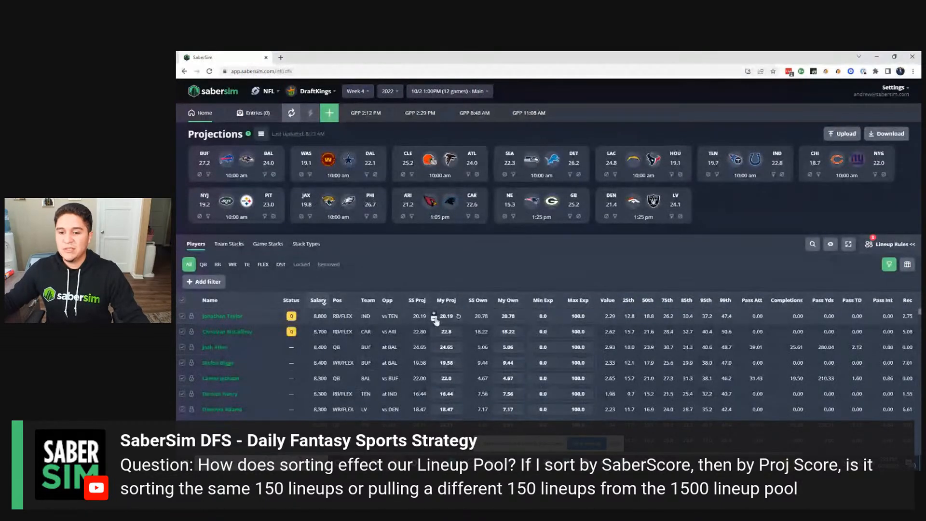
Build 20 new GPP lineups from a pool of 500 for a 20-max, > 50,000-entrant contest, and open the lineup pool
click(330, 112)
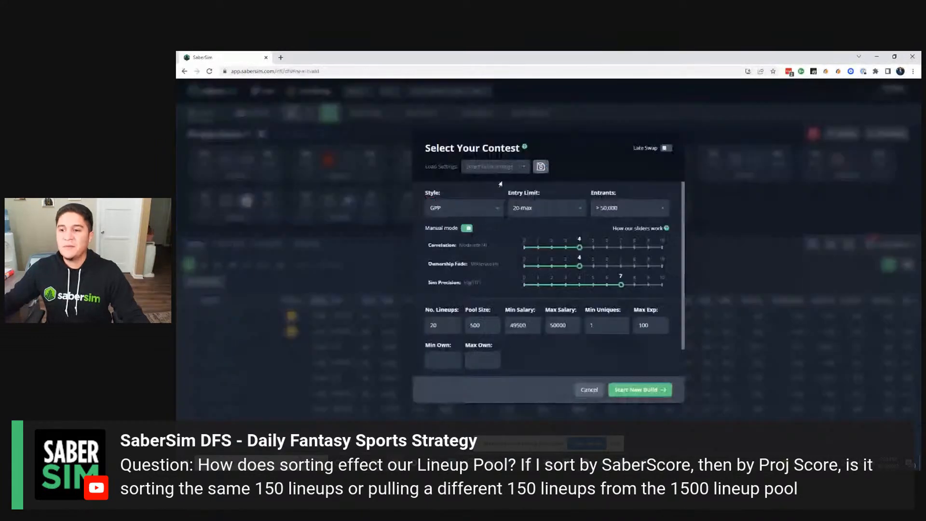
click(630, 385)
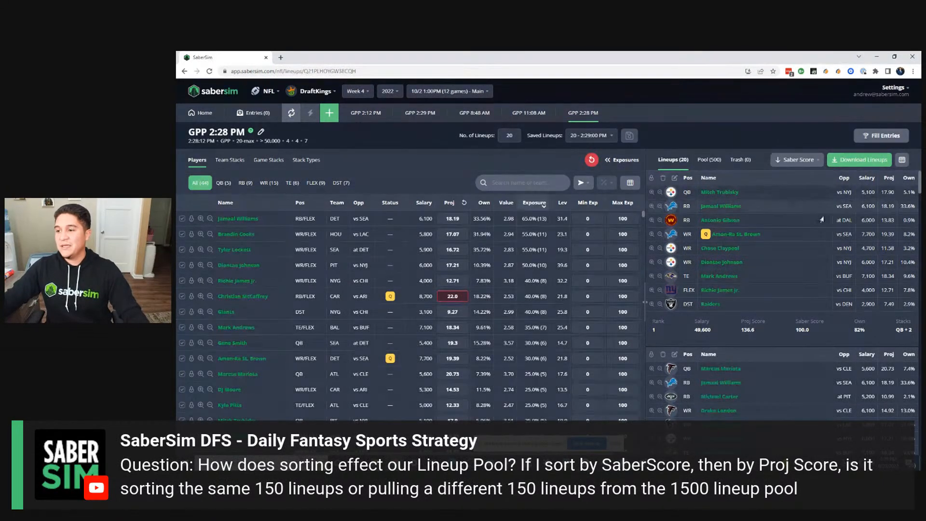
click(715, 164)
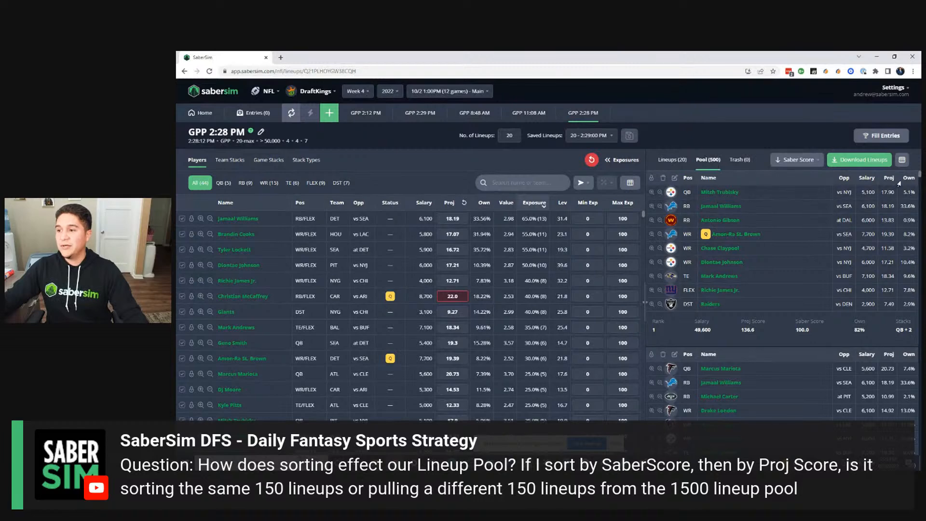
Sort the lineup pool by Saber Score from low to high, and re-sort it by Salary from high to low
click(798, 160)
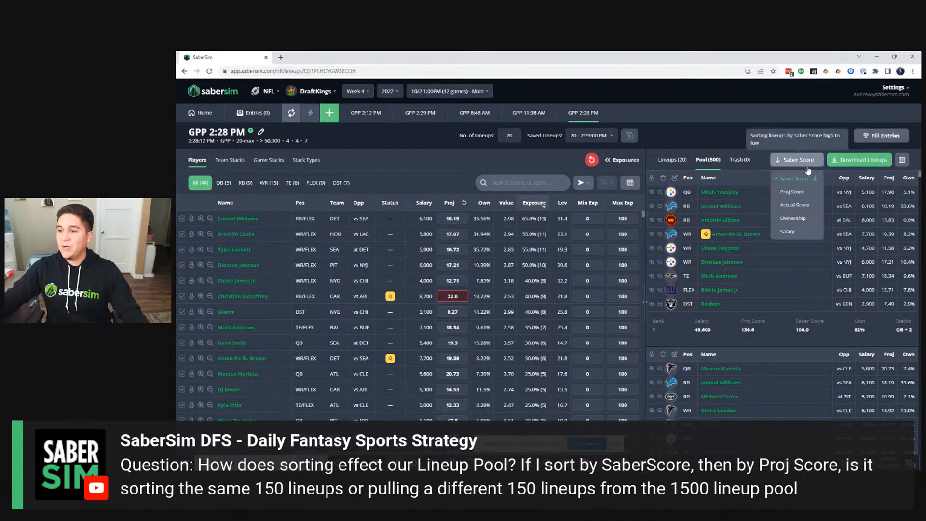
click(803, 180)
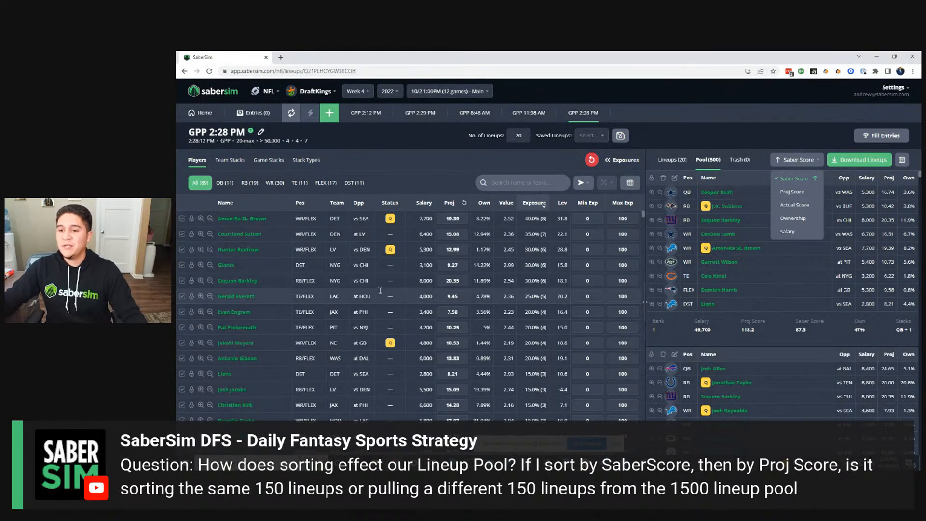
click(787, 232)
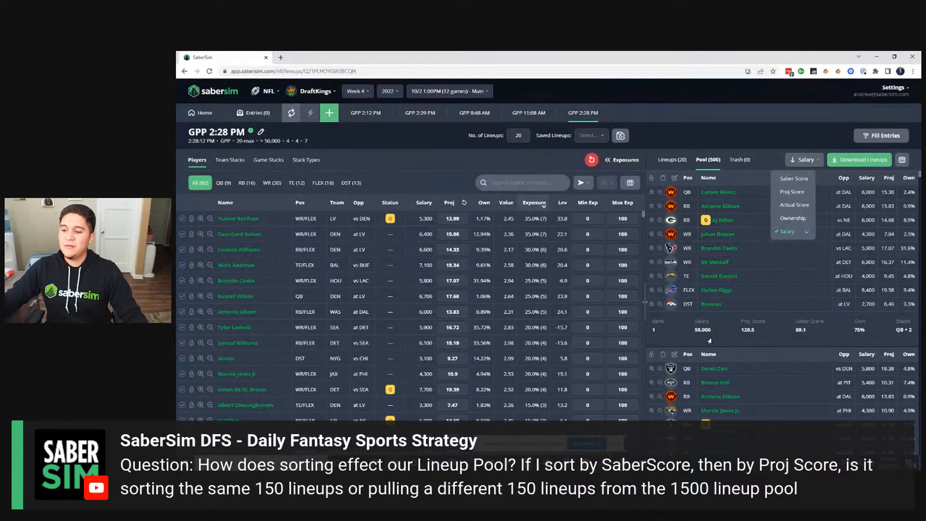
scroll(710, 340, down, 3)
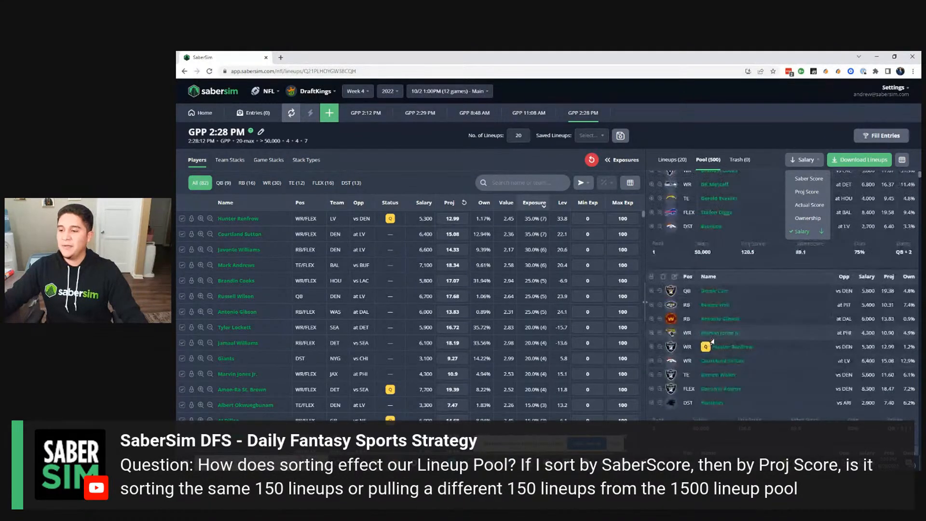
scroll(711, 341, up, 3)
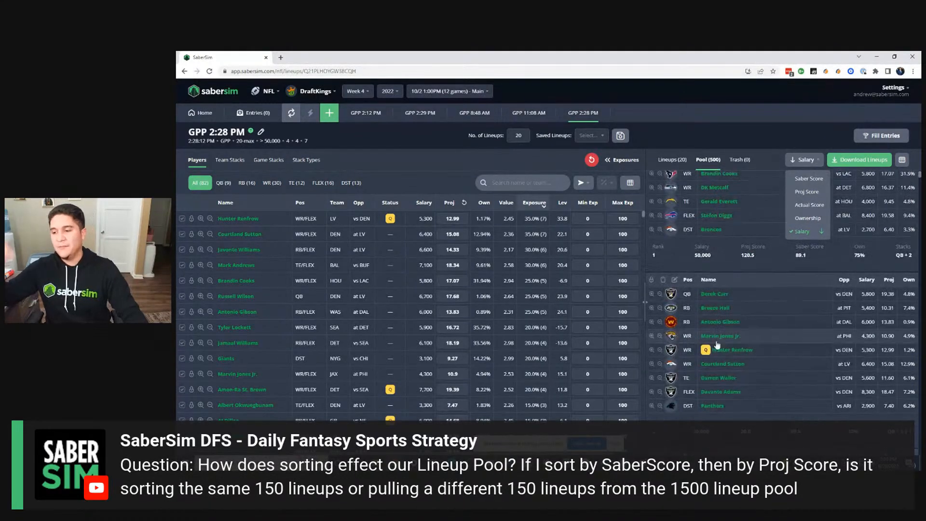
click(769, 164)
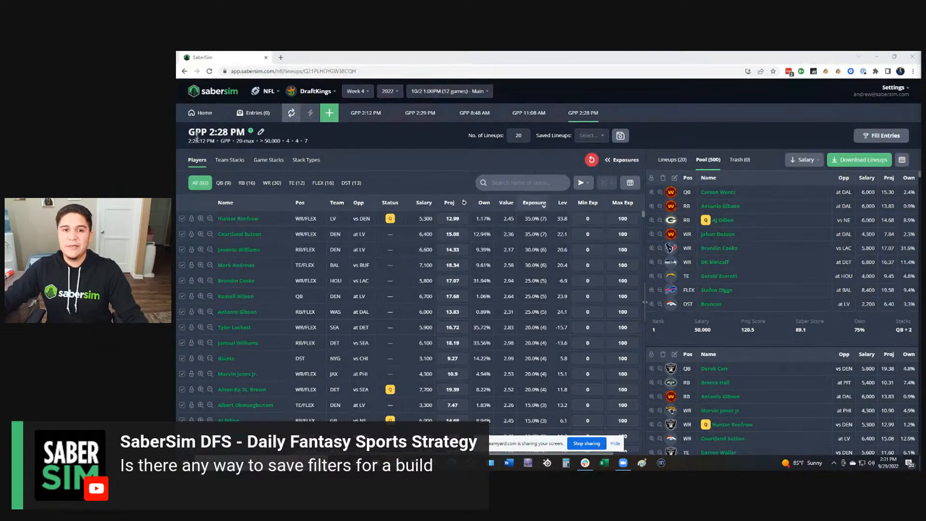
Return to the Projections page, and hide and re-show its filter row
click(207, 116)
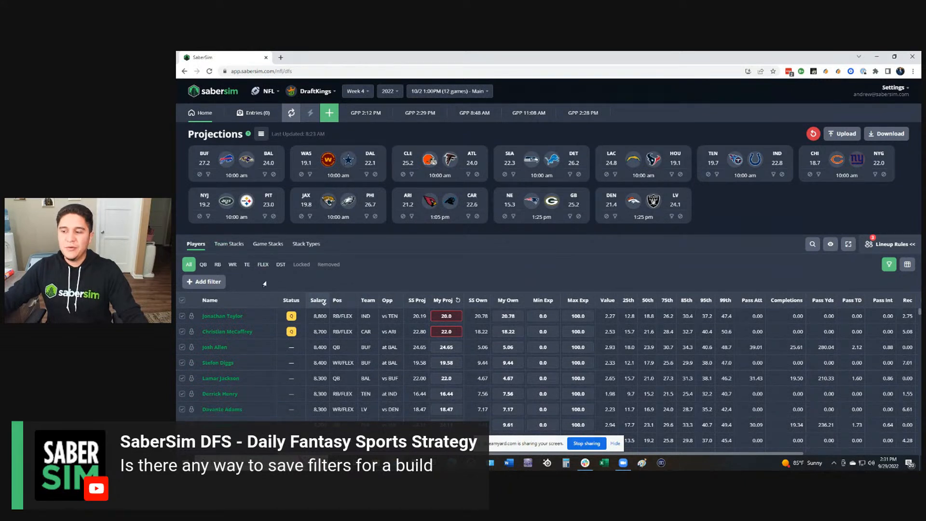
click(890, 266)
click(889, 265)
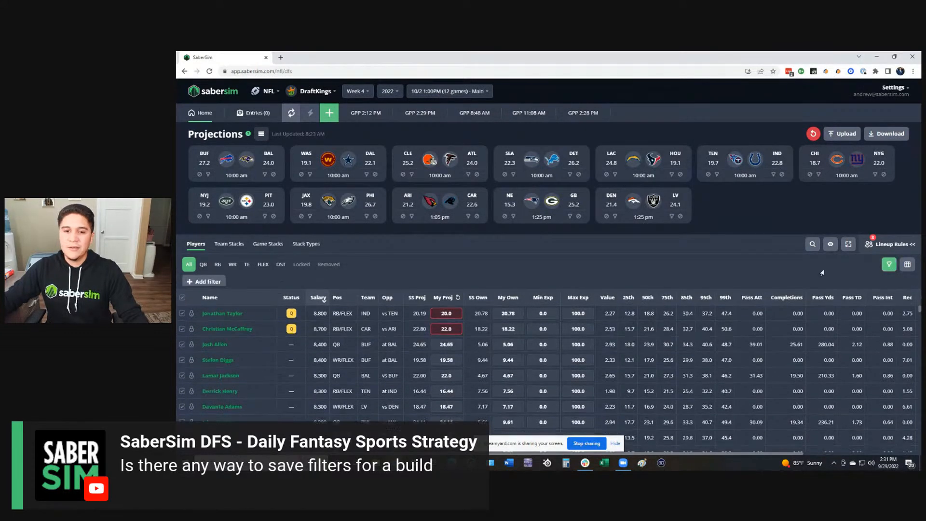
Add a player pool filter showing players with My Proj greater than 3, applied to every position except DST
click(217, 285)
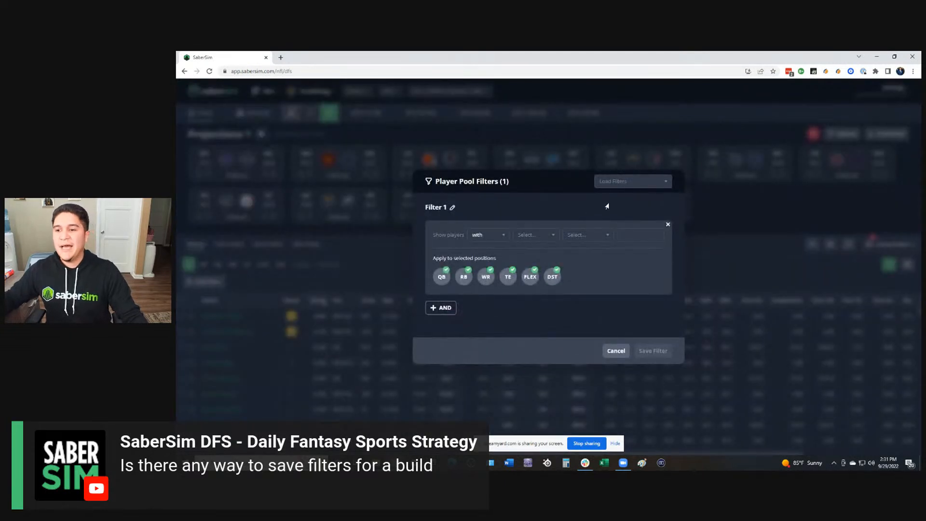
click(489, 243)
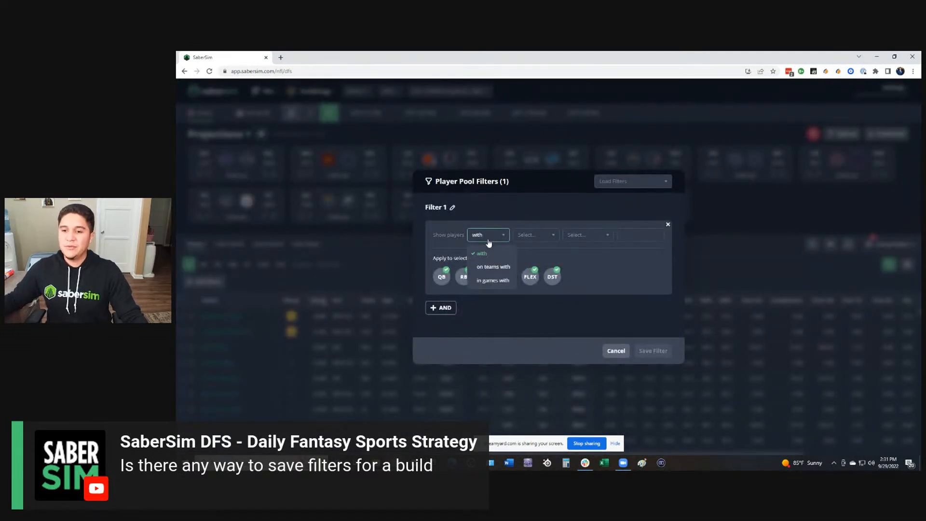
click(532, 238)
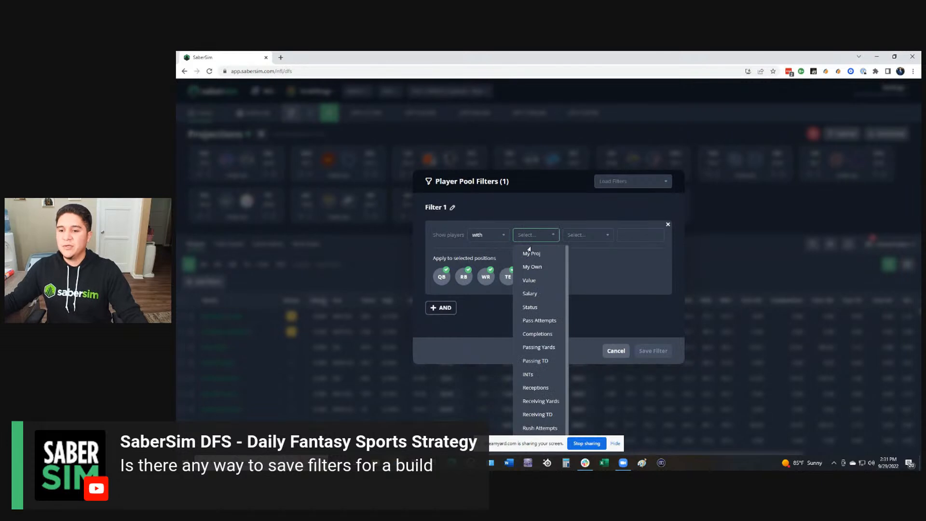
click(533, 255)
click(588, 235)
click(585, 263)
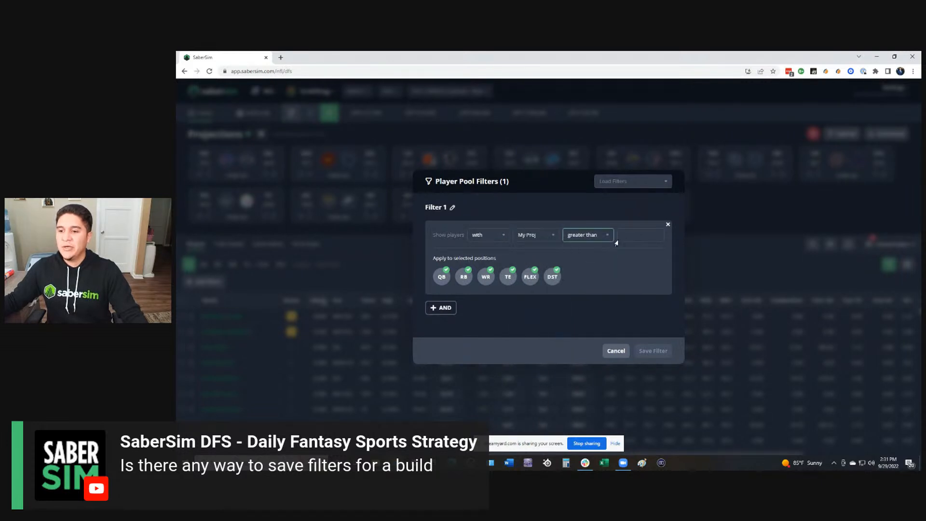
click(631, 235)
text(3)
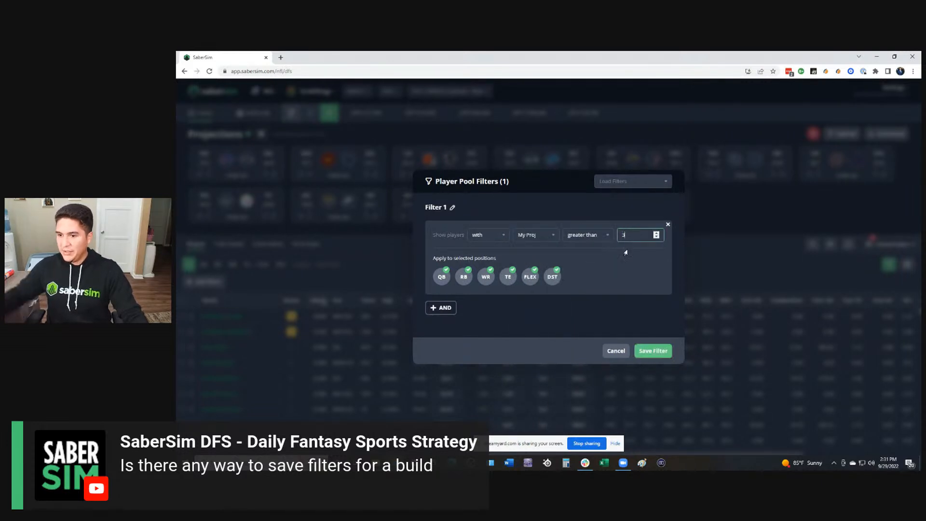
click(554, 279)
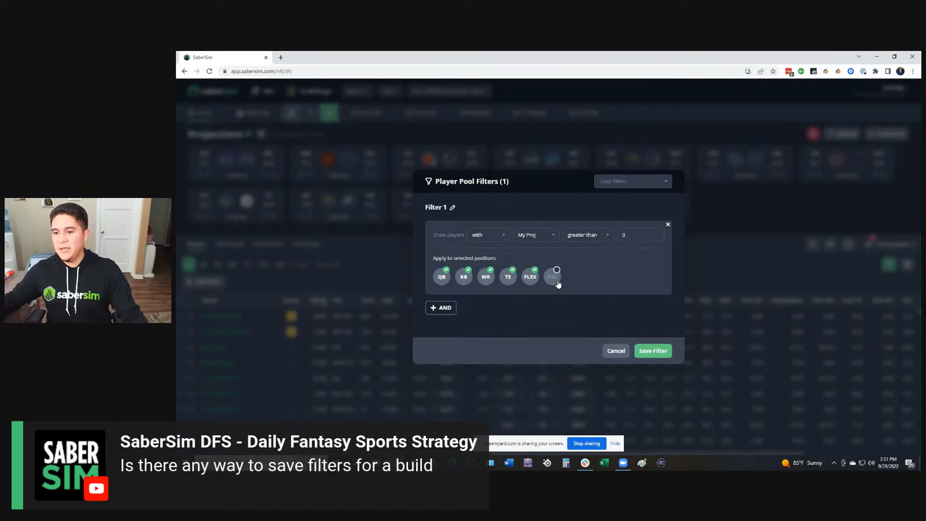
click(663, 351)
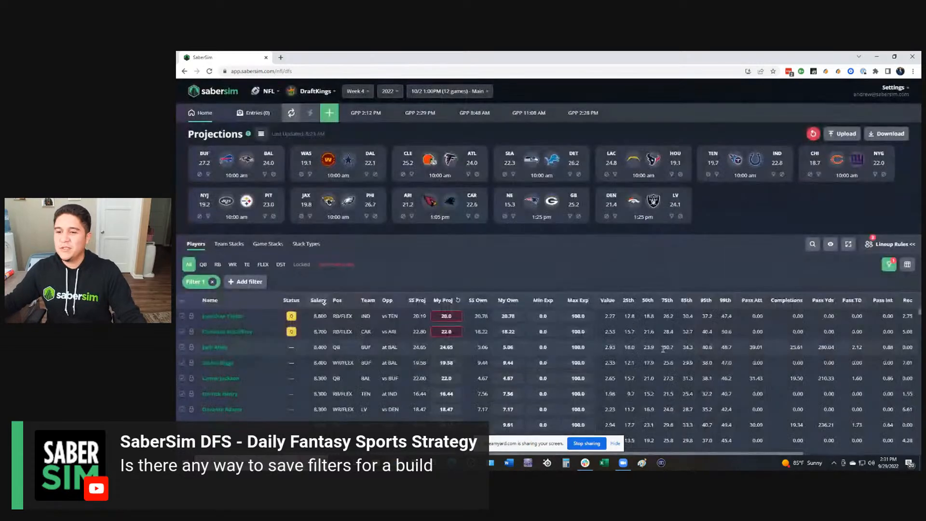
Rename the new player pool filter as 9/29 OH and save it
click(209, 287)
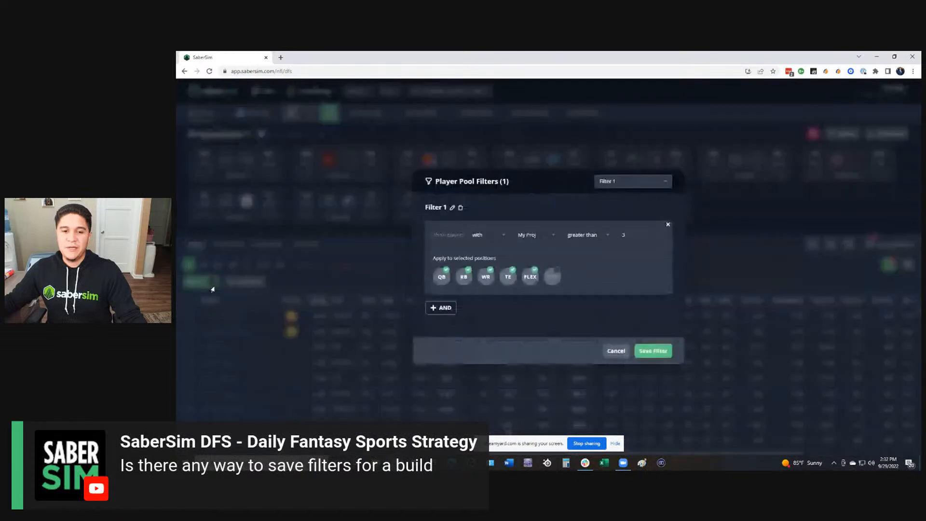
click(450, 208)
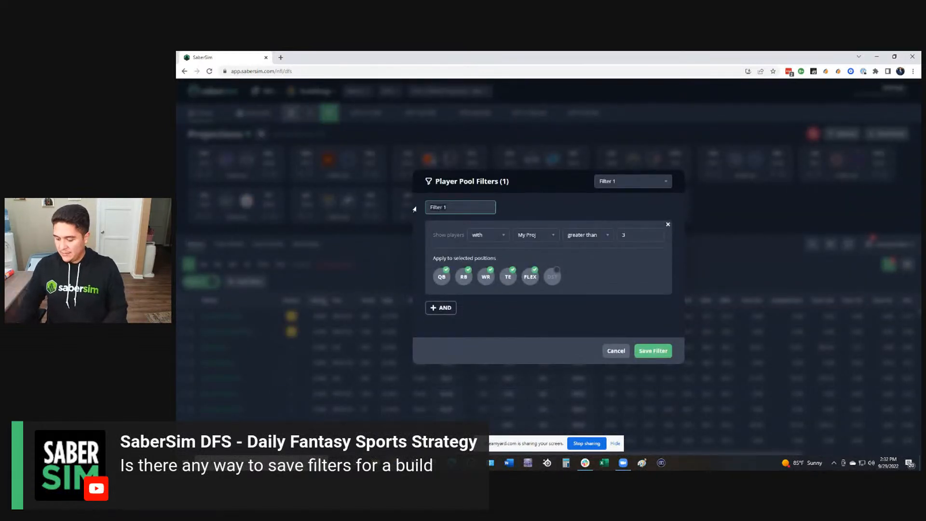
key(ctrl+a)
text(B)
text(/29)
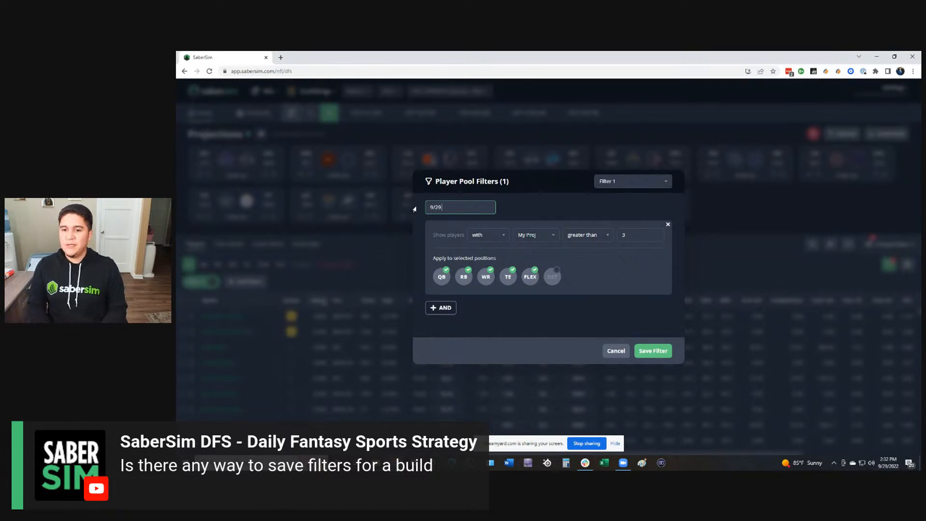
text( OH)
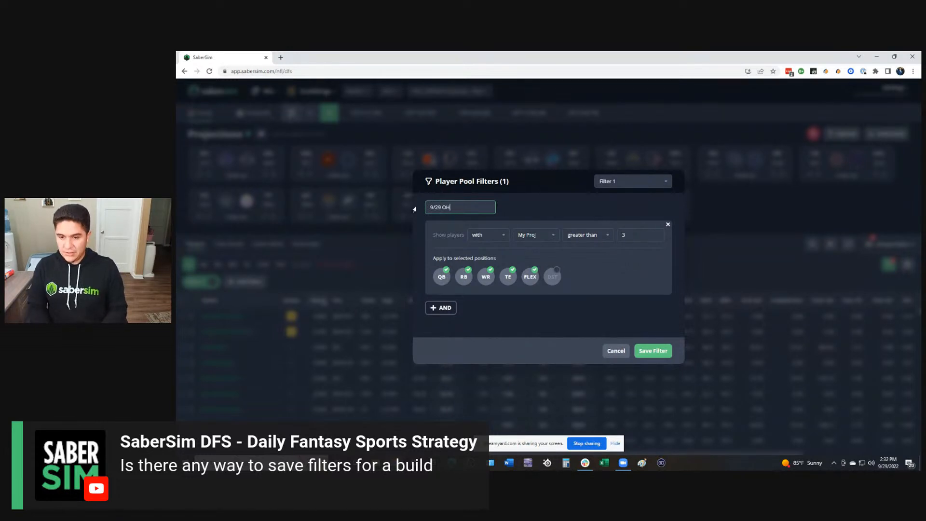
click(518, 213)
click(624, 185)
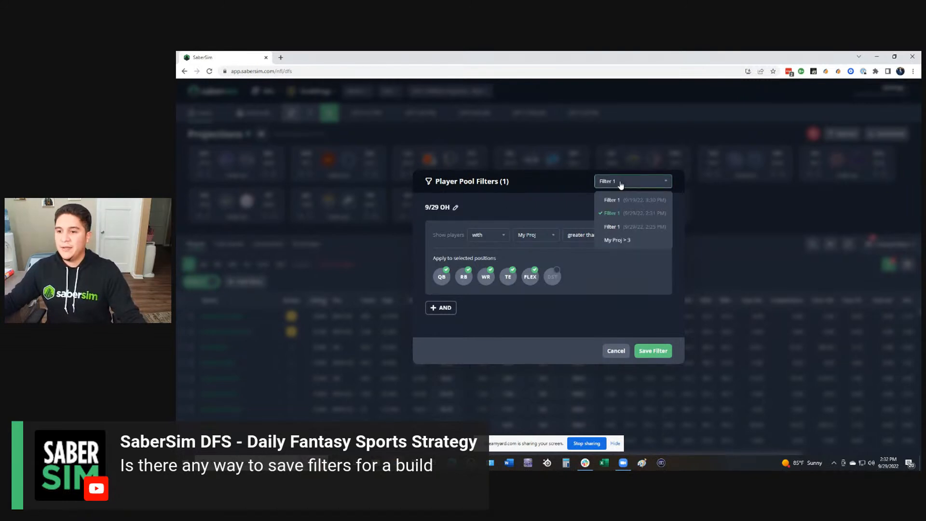
click(621, 186)
click(616, 186)
click(533, 213)
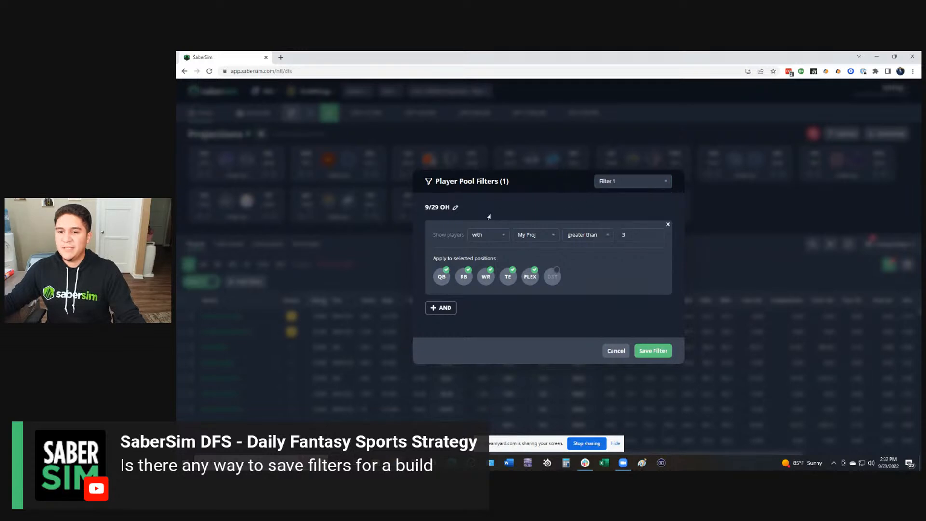
click(640, 353)
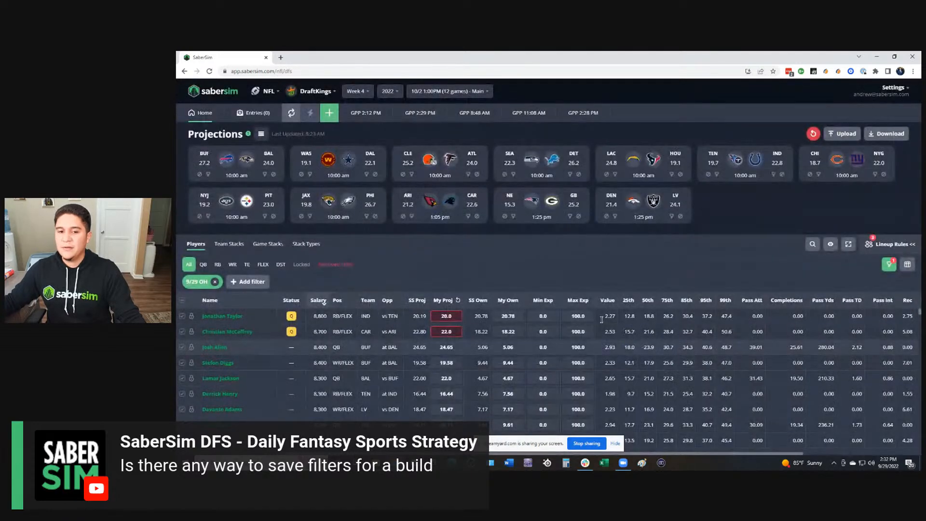
Reopen the 9/29 OH filter and look through the list of saved filters that can be loaded
click(203, 283)
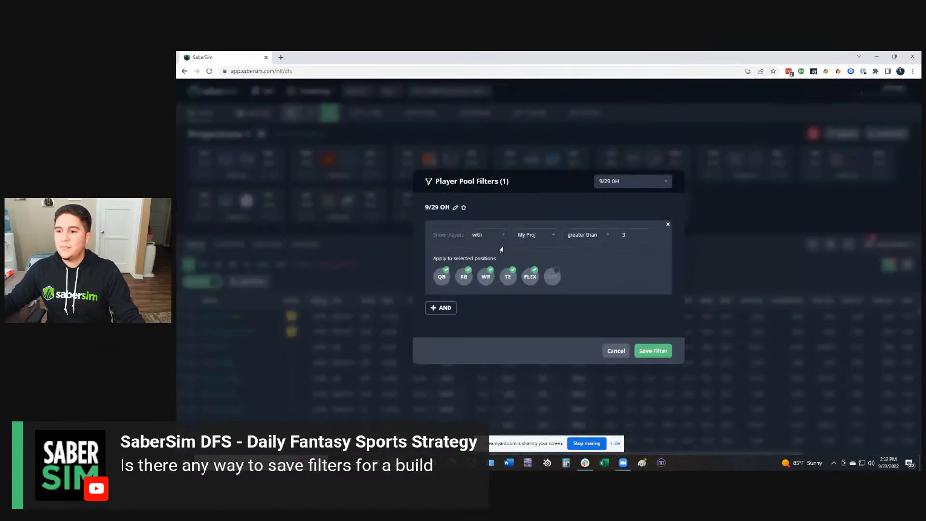
click(635, 184)
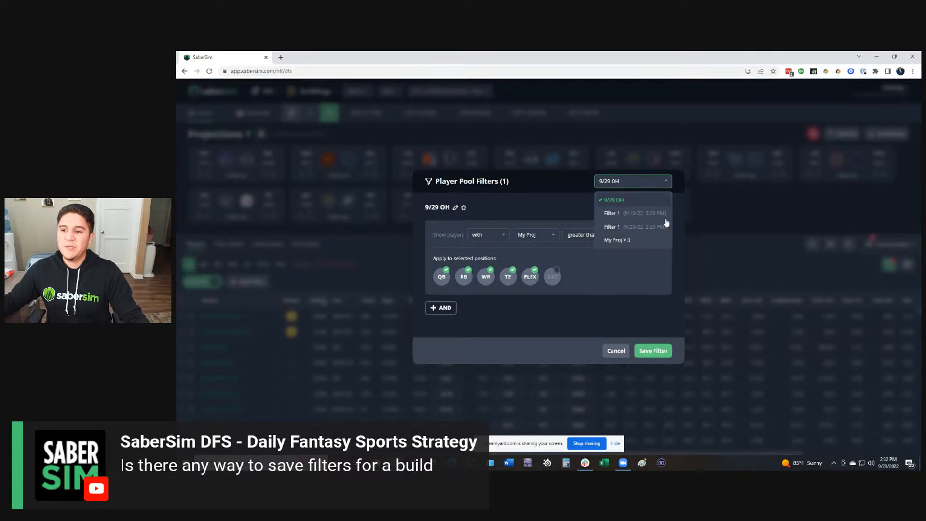
click(734, 262)
click(733, 261)
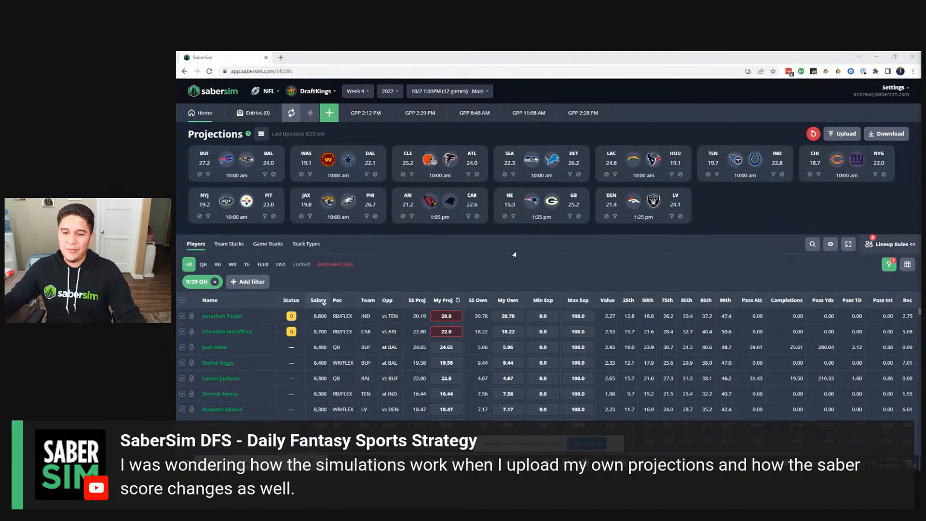
Reset all player projections and view Jonathan Taylor's simulated fantasy point distribution
click(458, 300)
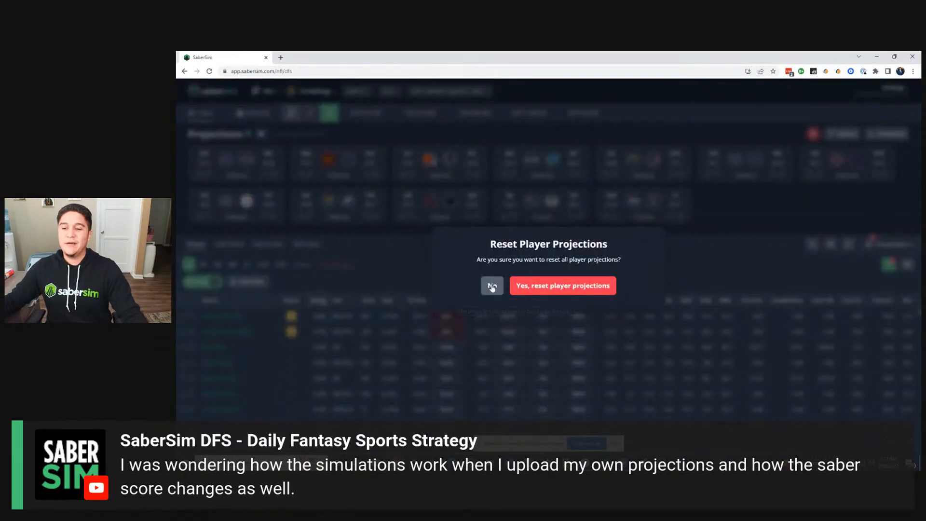
click(528, 287)
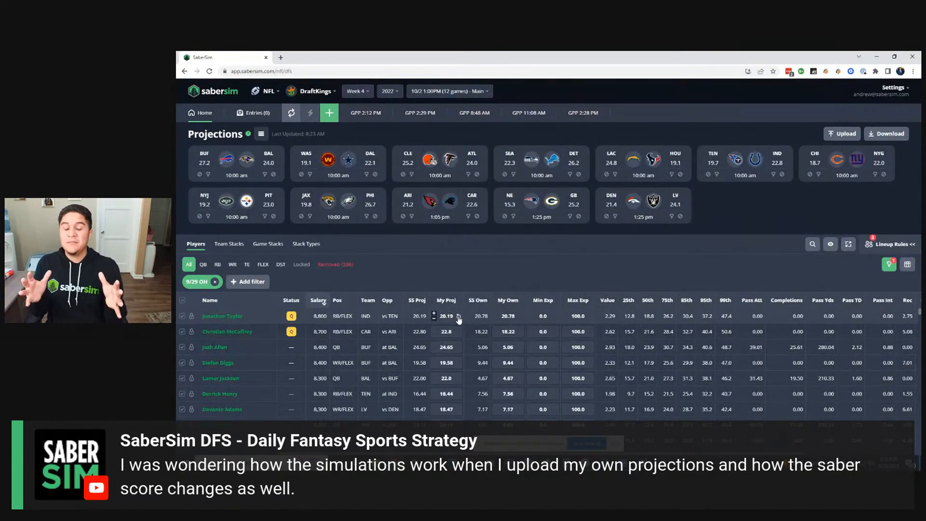
click(224, 316)
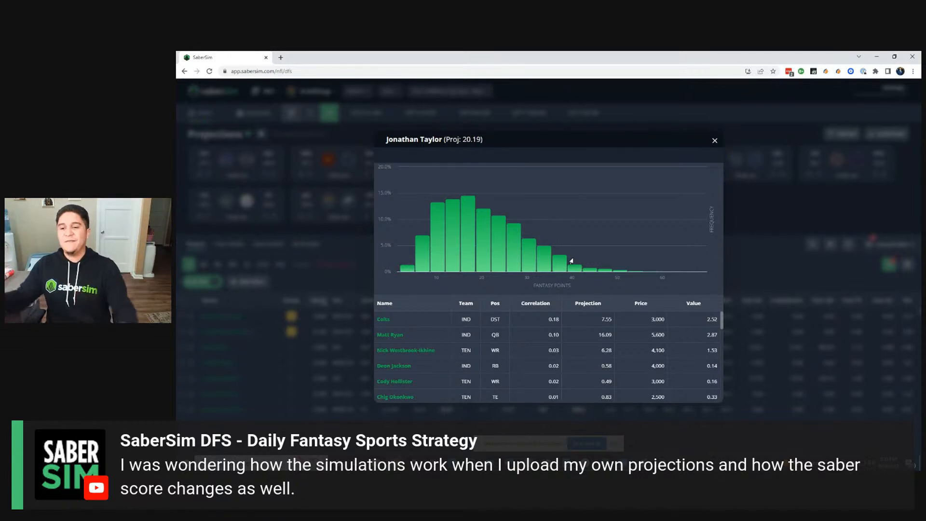
click(715, 140)
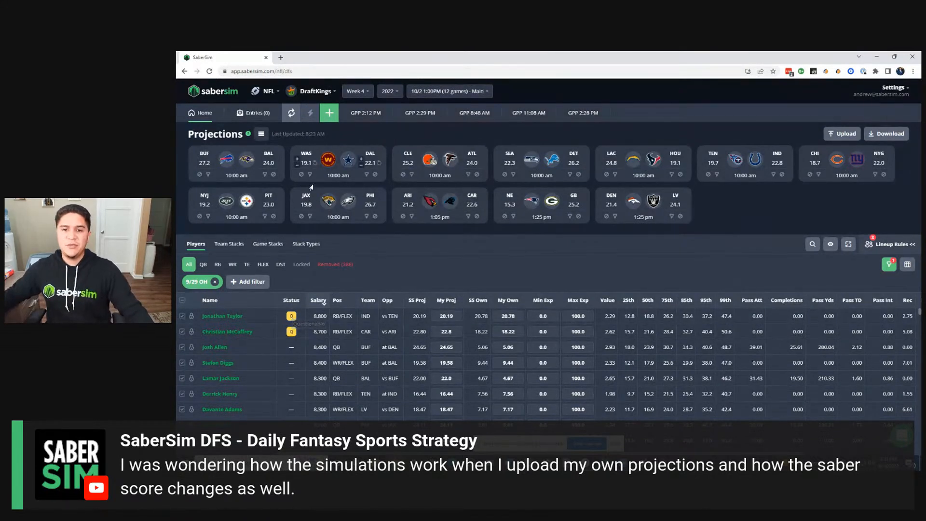
Review the new build's correlation, ownership fade and sim precision settings without starting it, and examine Jonathan Taylor's distribution again
click(330, 113)
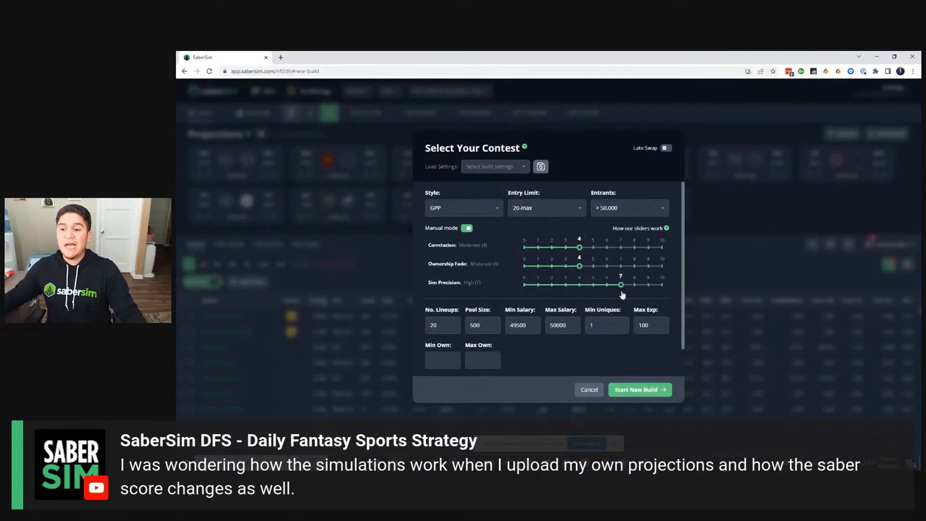
mouse_move(609, 289)
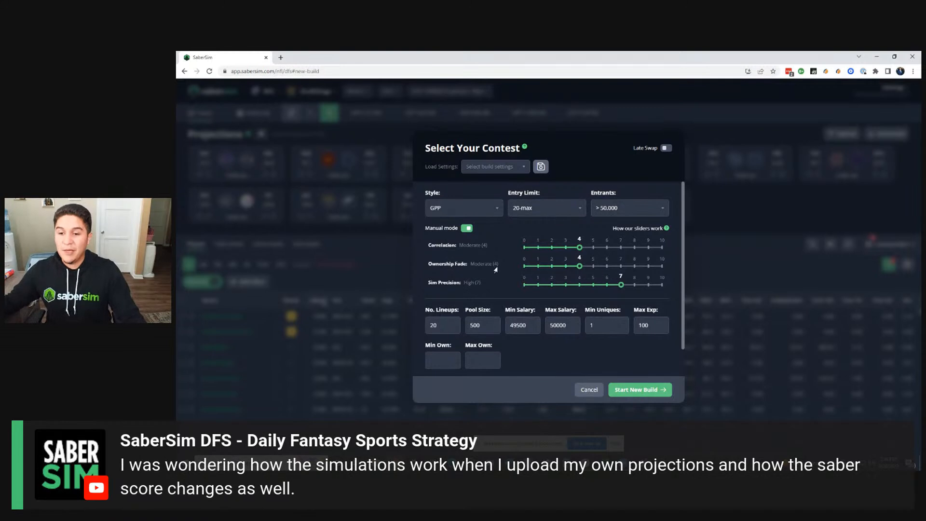
mouse_move(492, 266)
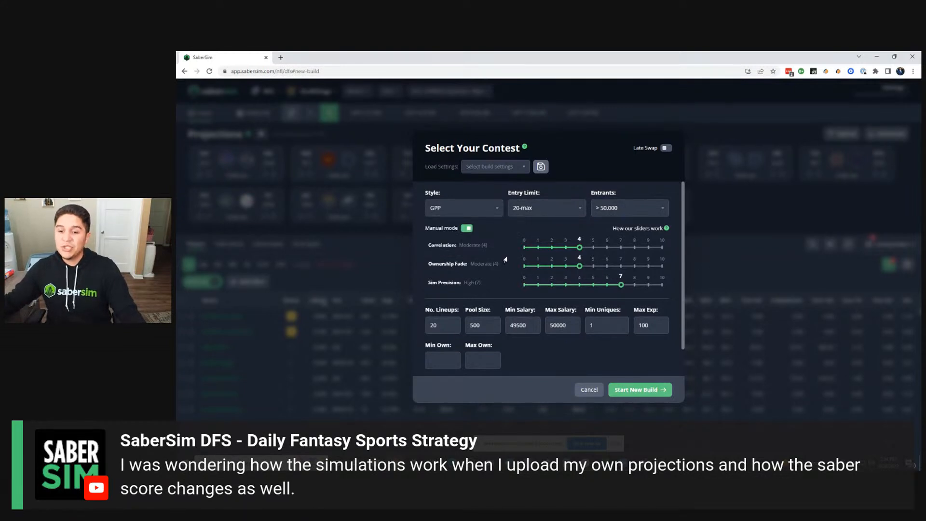
mouse_move(502, 252)
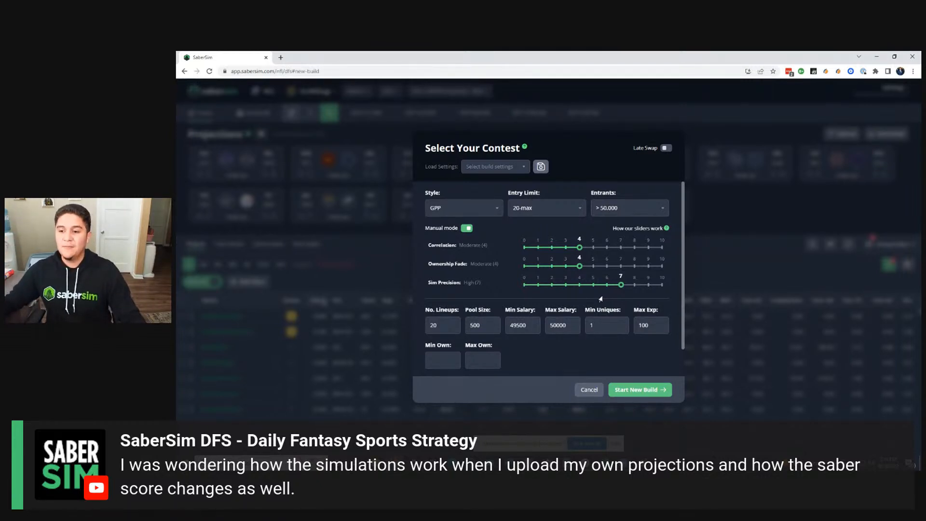
click(736, 250)
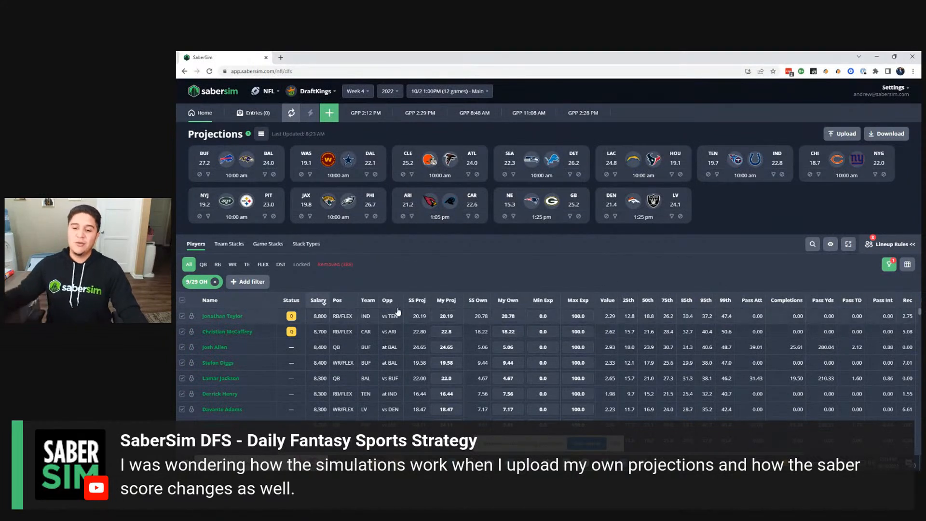
click(231, 318)
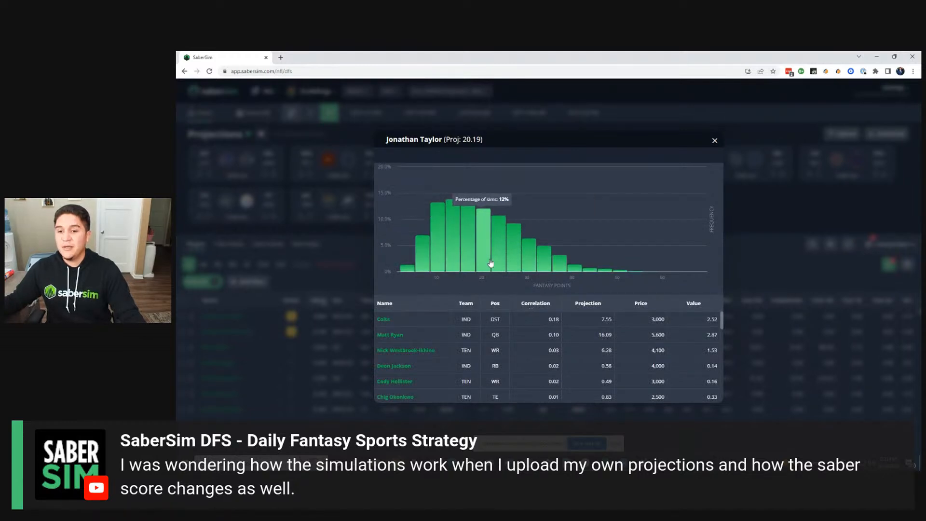
click(714, 141)
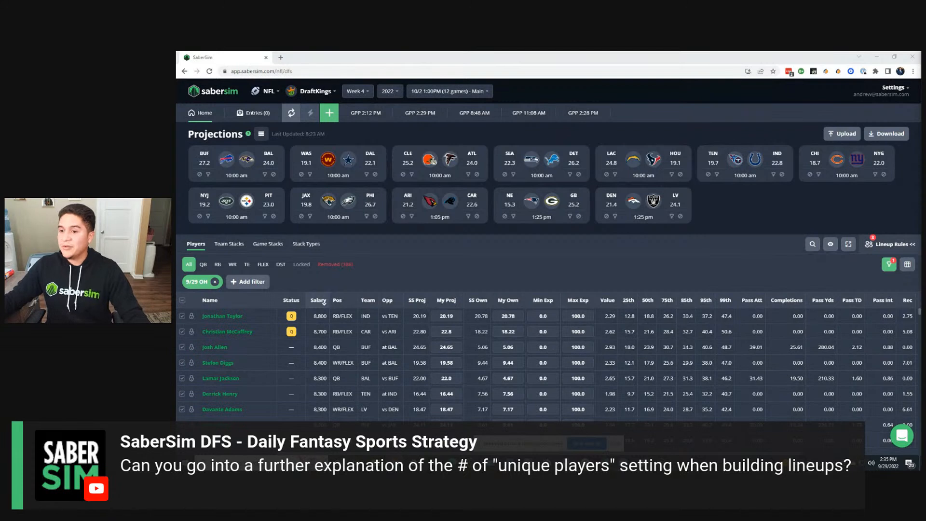
In the GPP 2:28 PM build, set the maximum exposure to 20 for Hunter Renfrow, Javonte Williams and Brandin Cooks
click(585, 113)
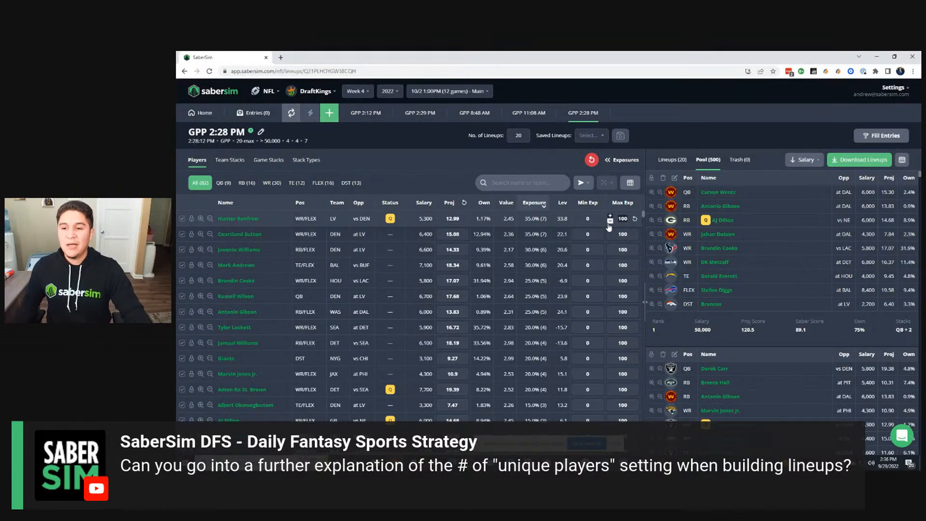
double_click(609, 223)
text(20)
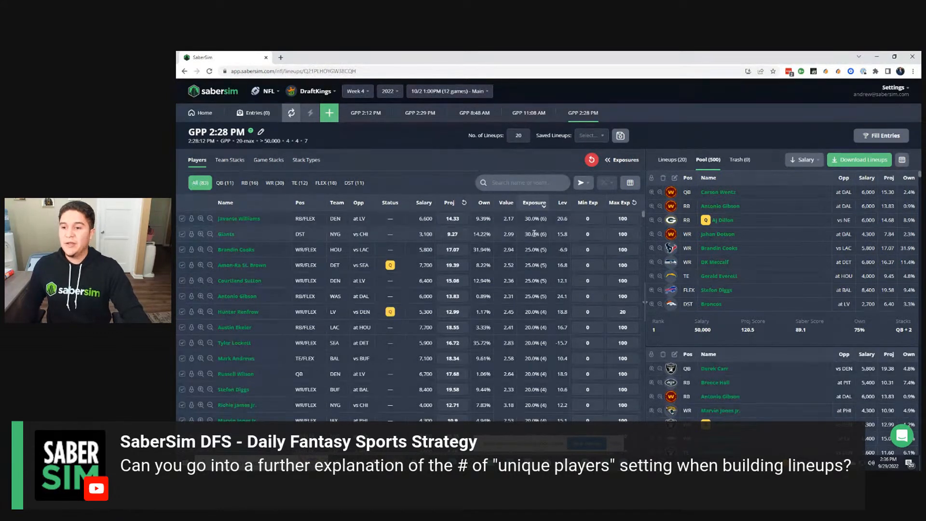
double_click(611, 218)
text(20)
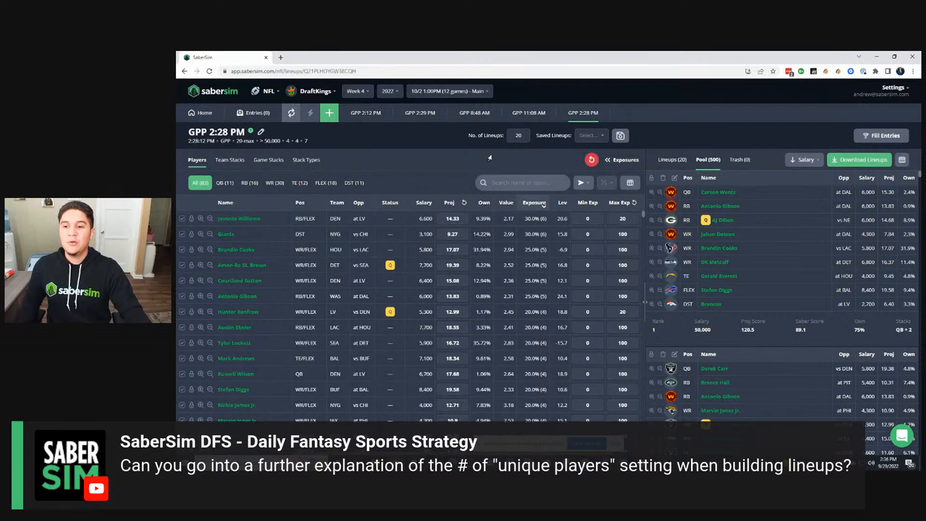
double_click(623, 219)
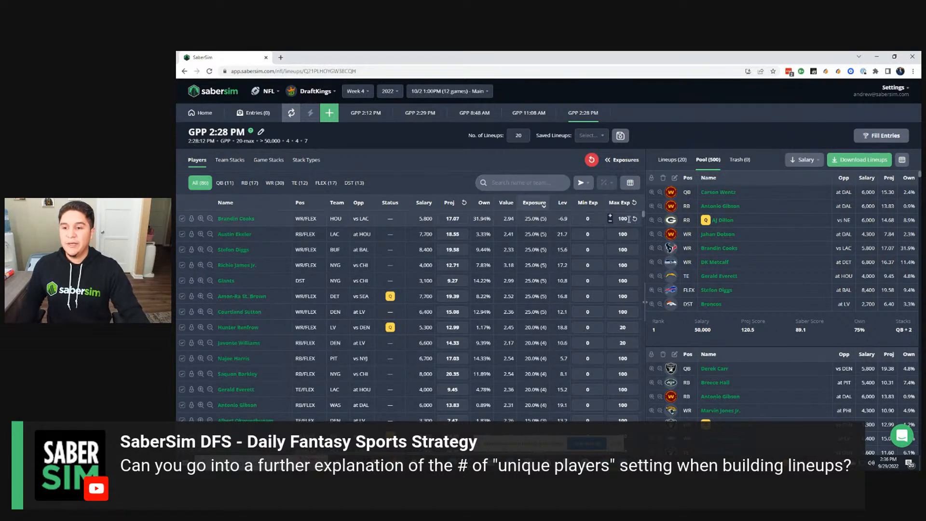
text(20)
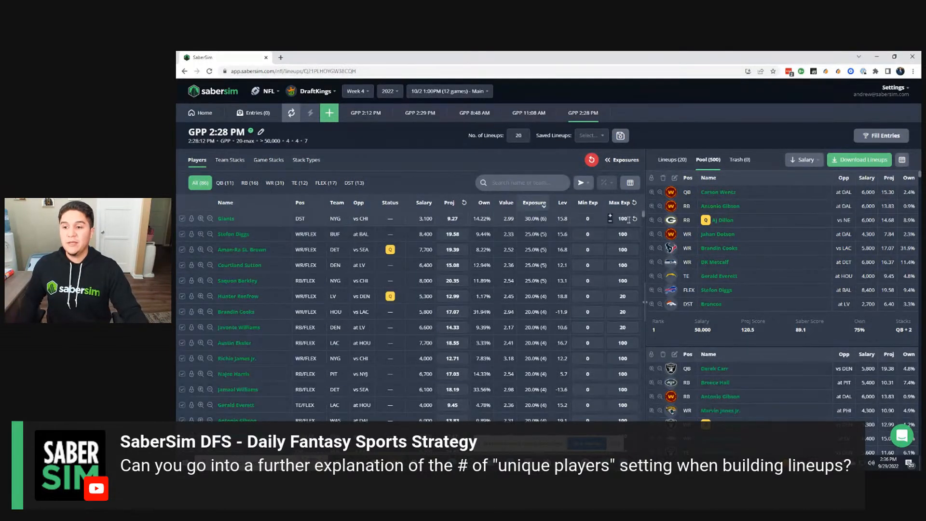
Set the maximum exposure of the Giants DST to 20 in the GPP 2:28 PM build
double_click(622, 219)
text(20)
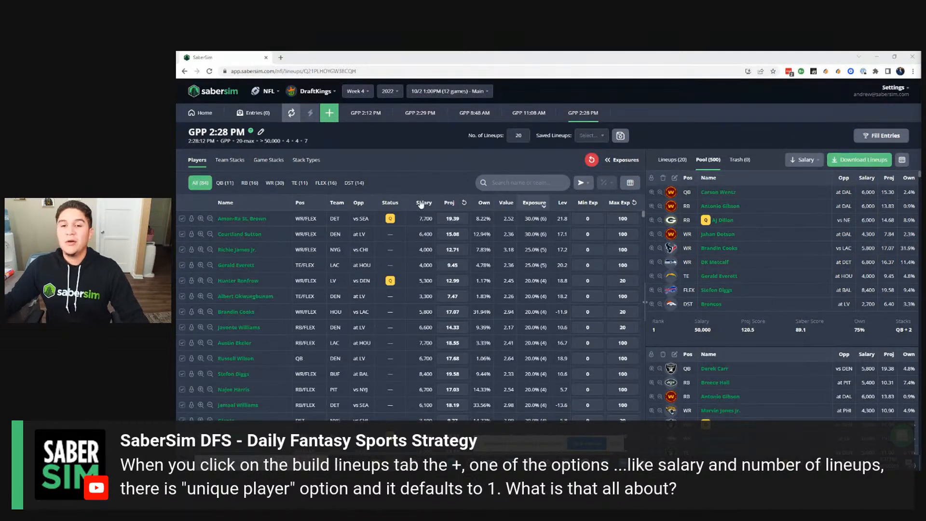
Examine the Min Uniques setting and its explanation in the new build's contest settings without starting a build
click(329, 115)
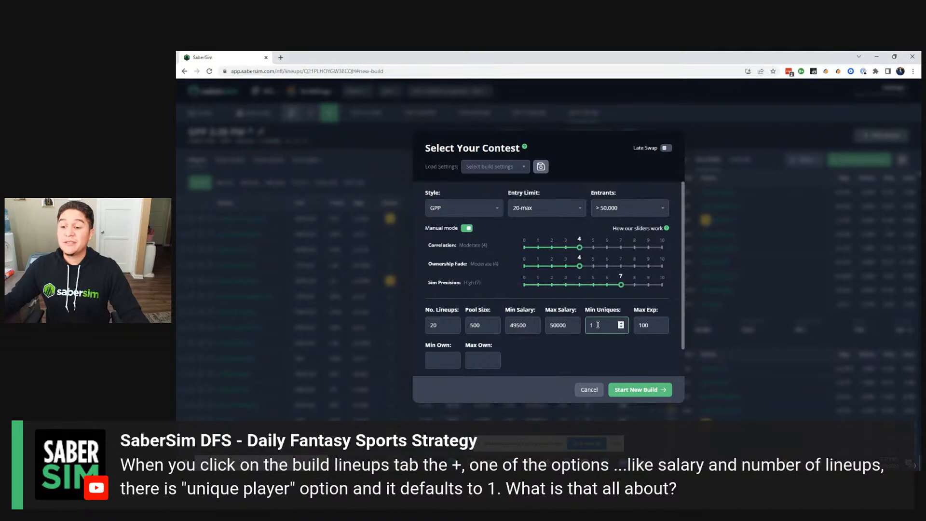
drag(621, 311, 584, 312)
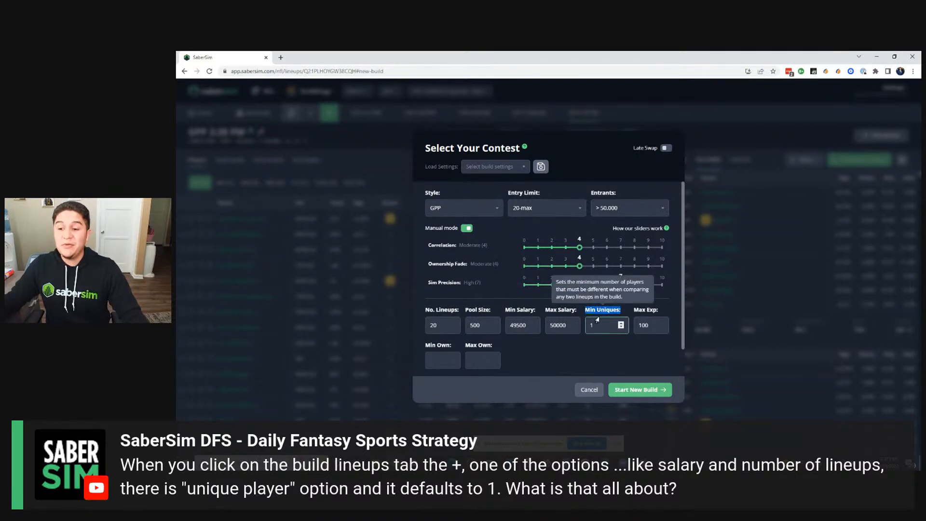
click(605, 343)
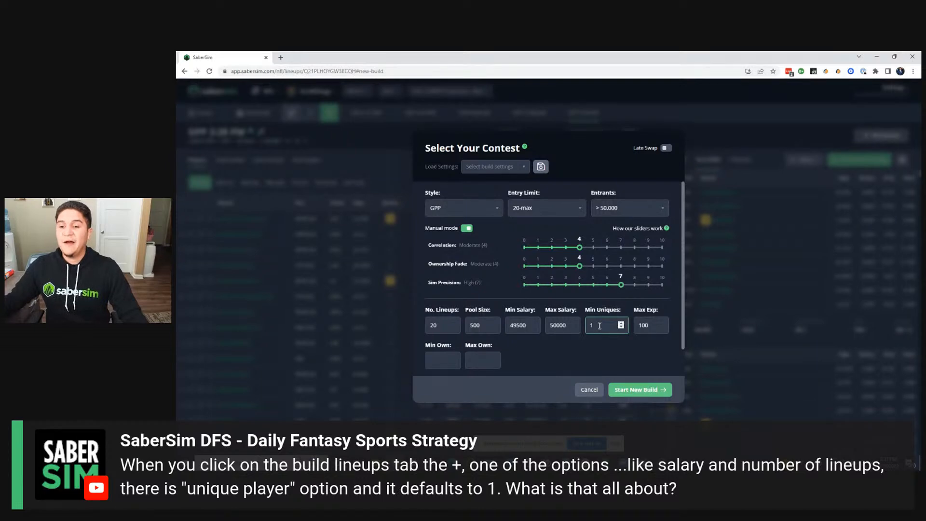
click(589, 389)
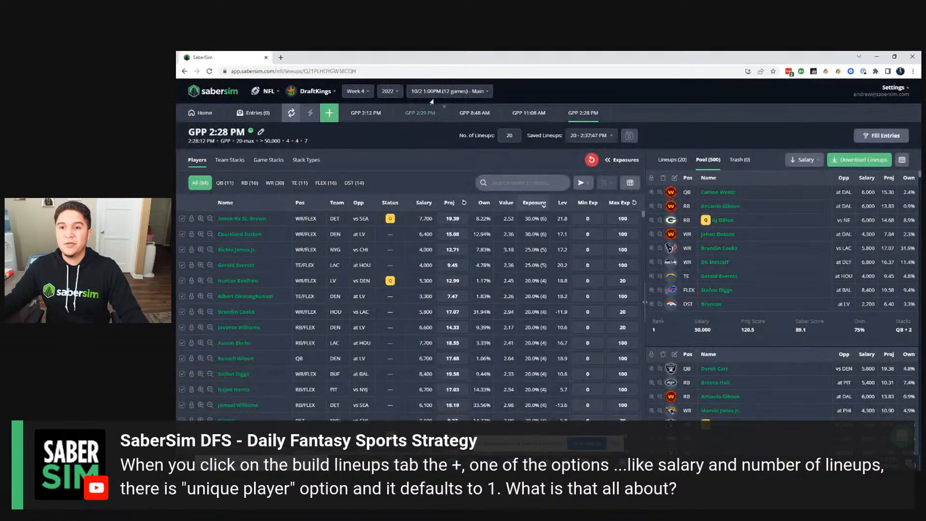
Switch to the 9/29 8:15PM MIA vs CIN showdown slate and set Min Uniques to 2 for a new build
click(432, 94)
click(448, 127)
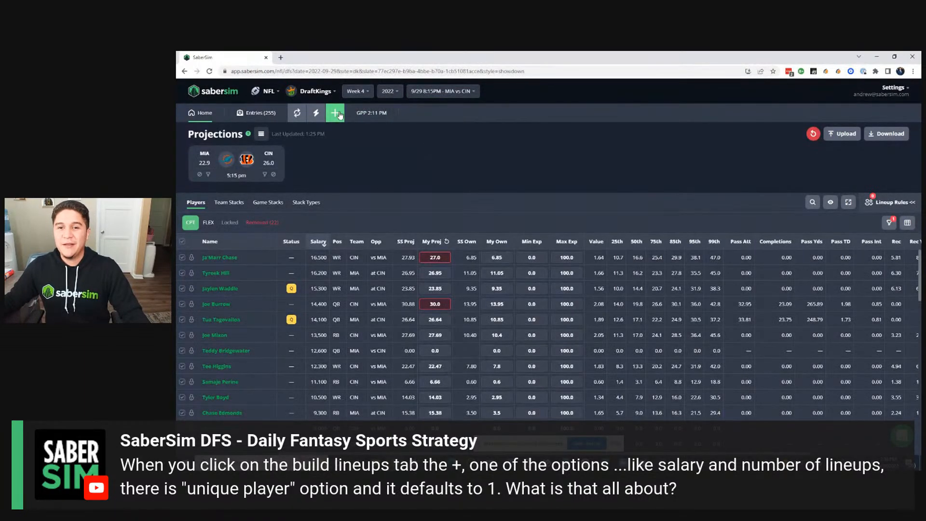
click(334, 113)
click(591, 322)
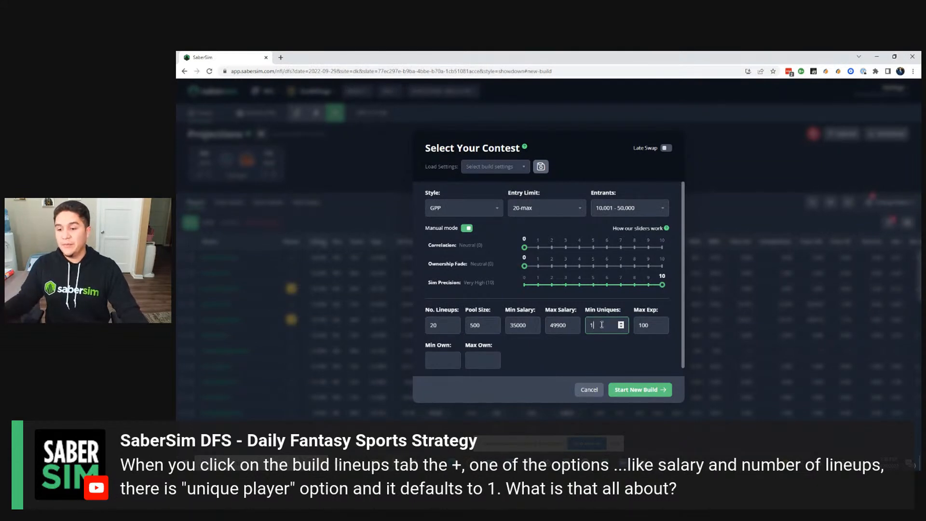
text(2)
click(602, 356)
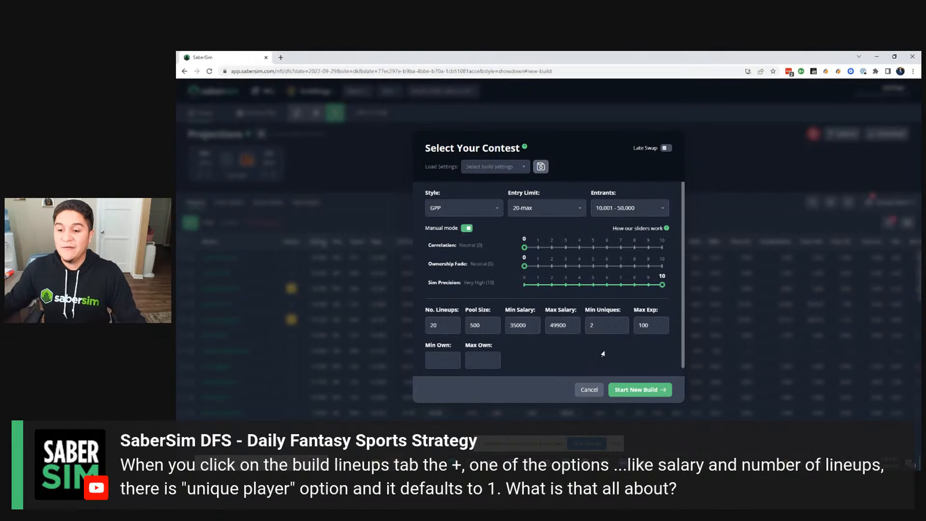
Set Min Uniques back to 1 and review the showdown build settings again without starting the build
click(602, 326)
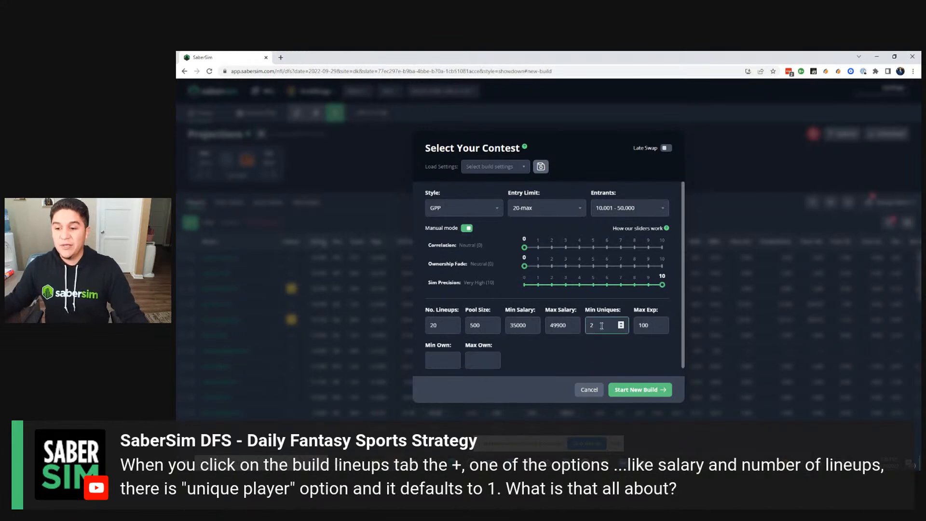
key(BackSpace)
text(1)
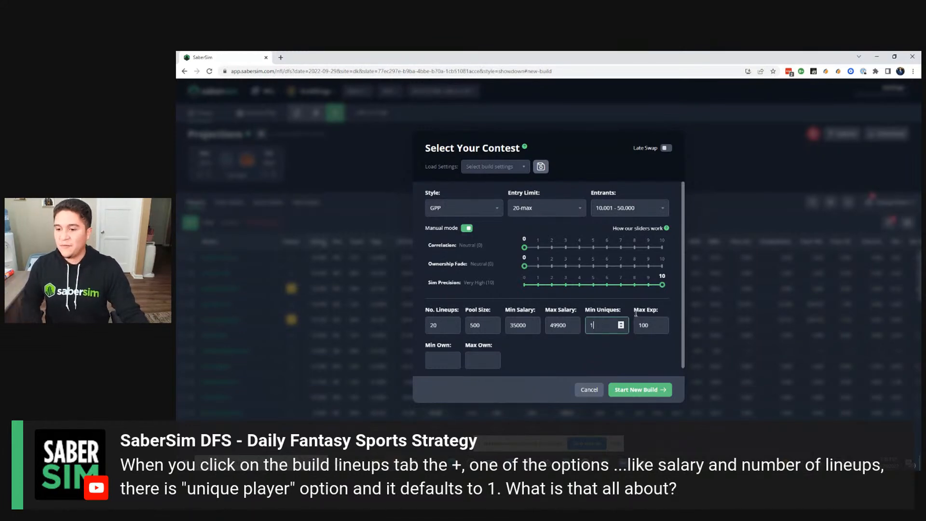
click(712, 232)
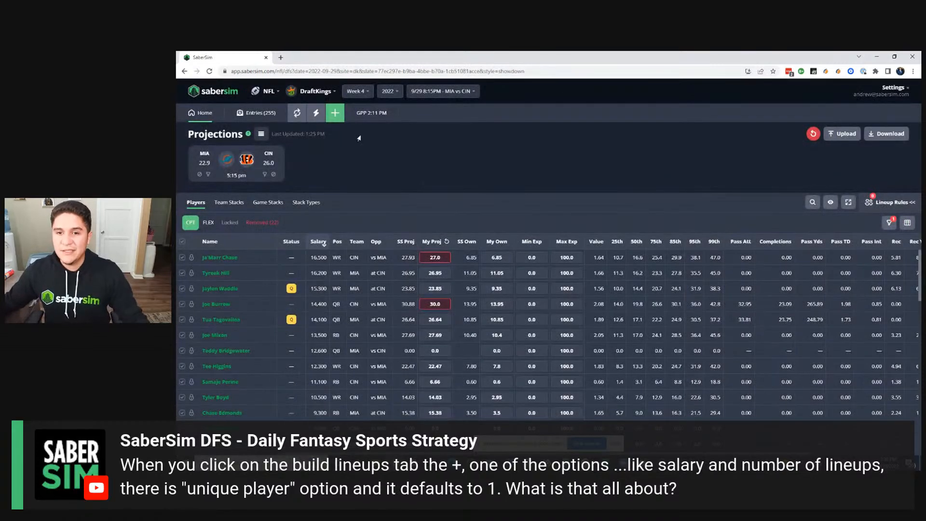
click(335, 112)
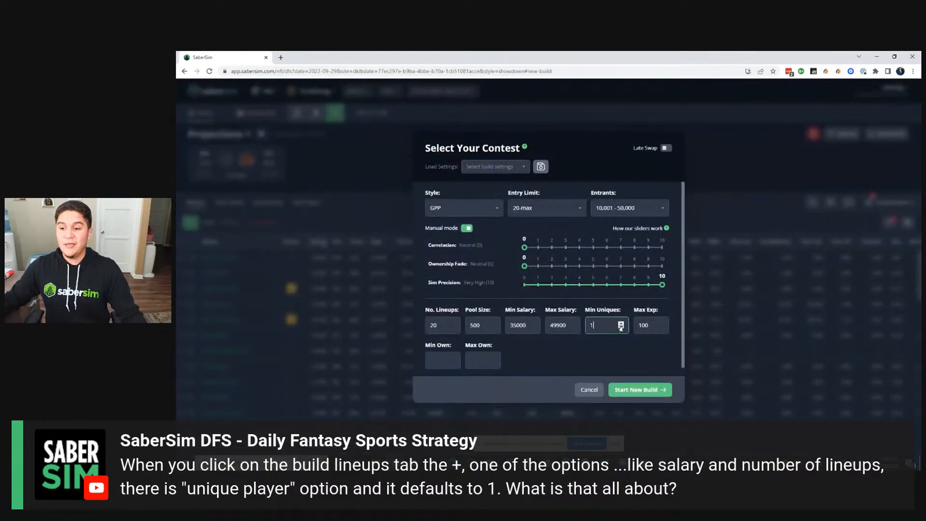
click(636, 177)
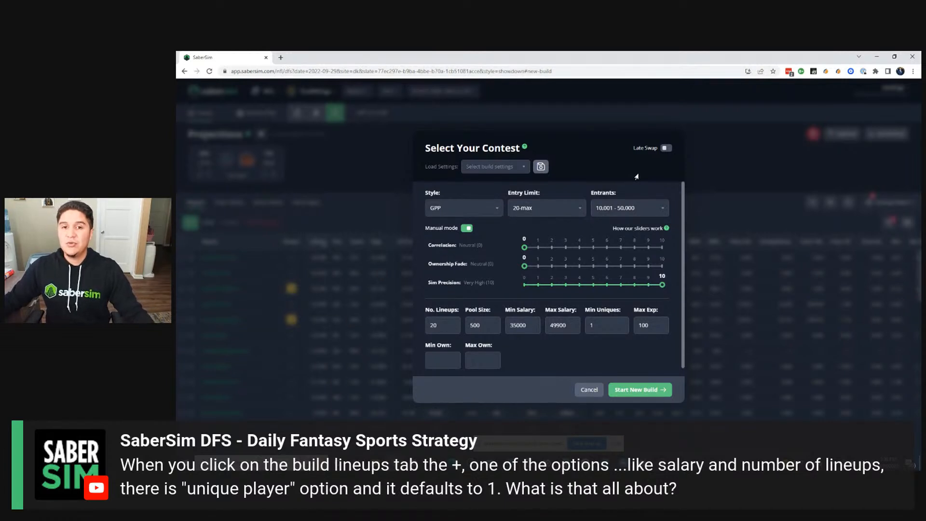
click(772, 185)
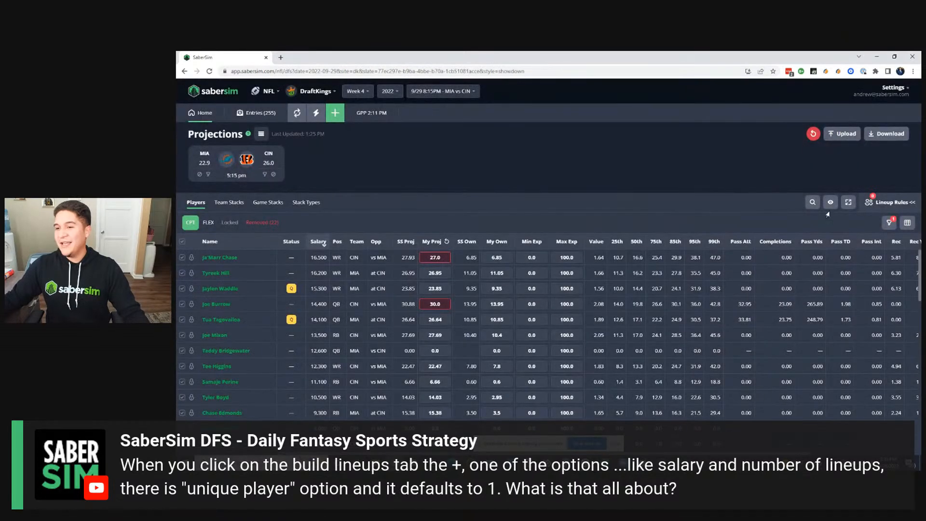
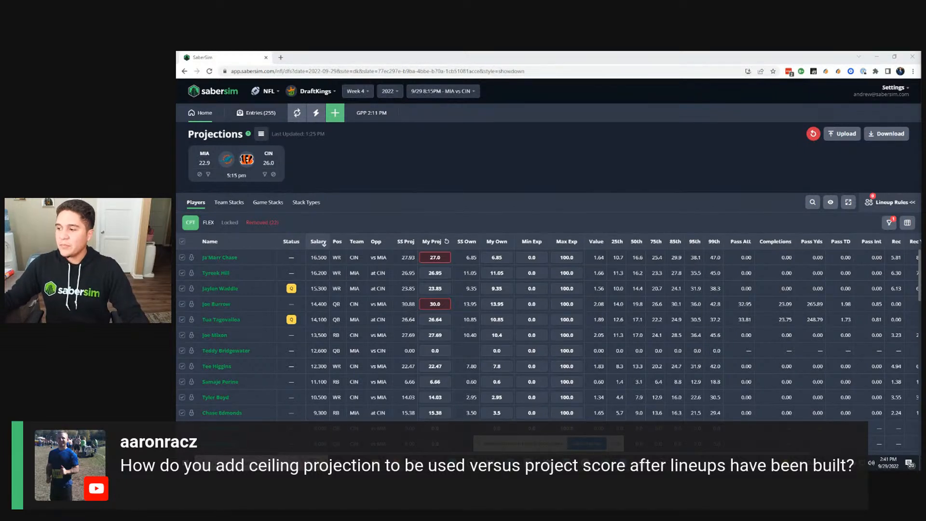
Return to the 10/2 1:00PM Main slate and open the GPP 2:28 PM build, choosing to keep editing its exposures
click(462, 98)
click(461, 96)
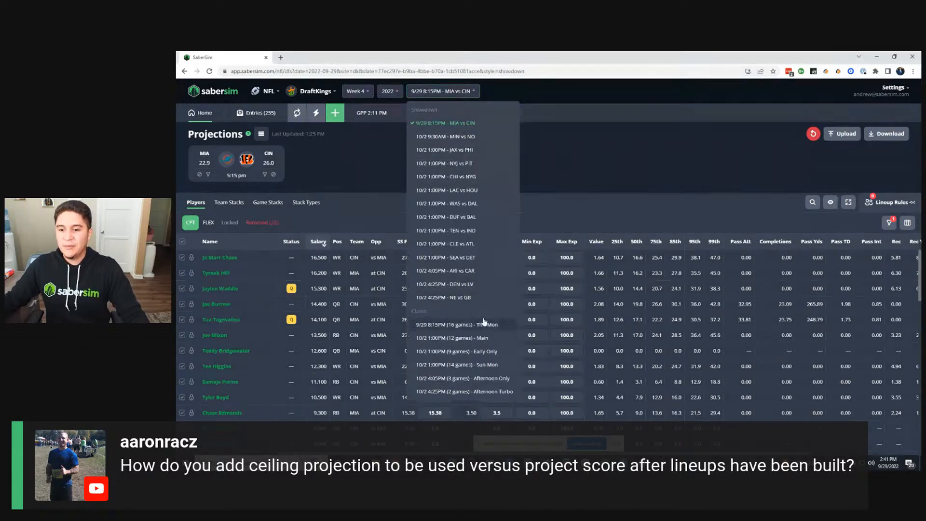
click(482, 337)
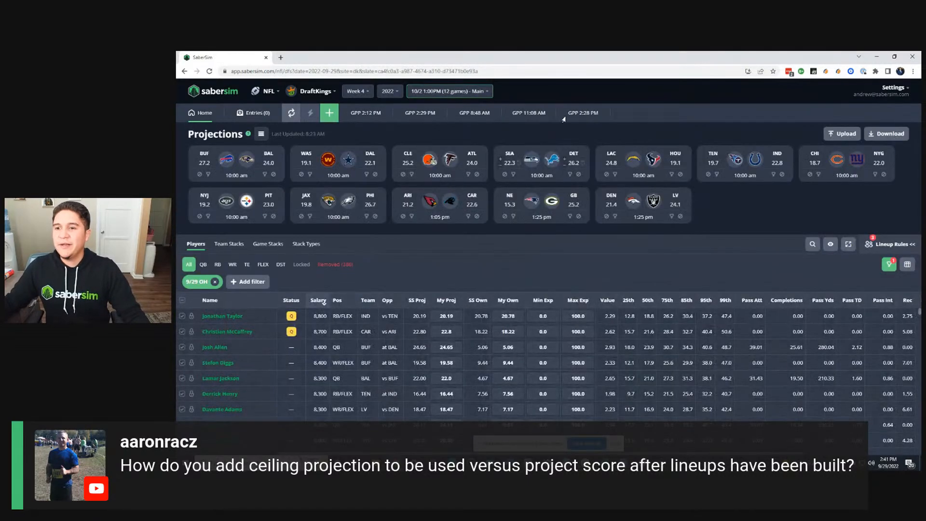
click(575, 114)
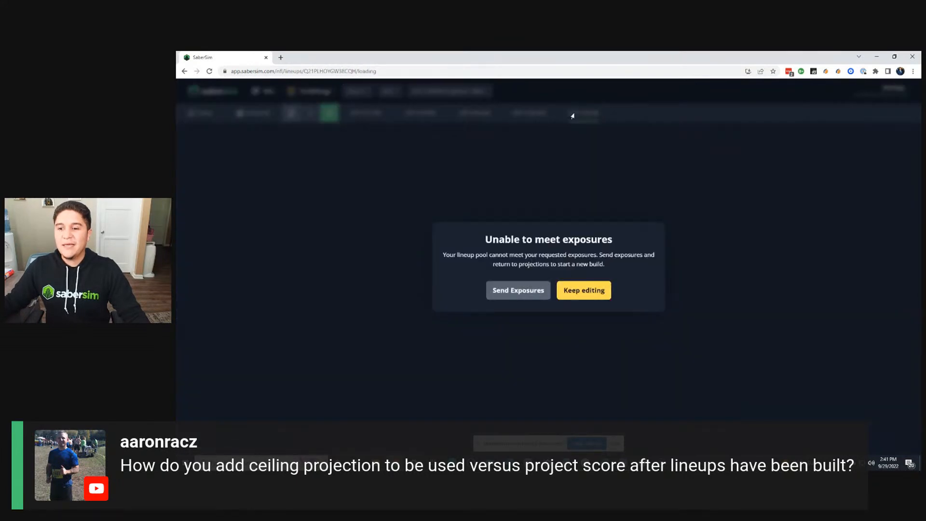
click(574, 291)
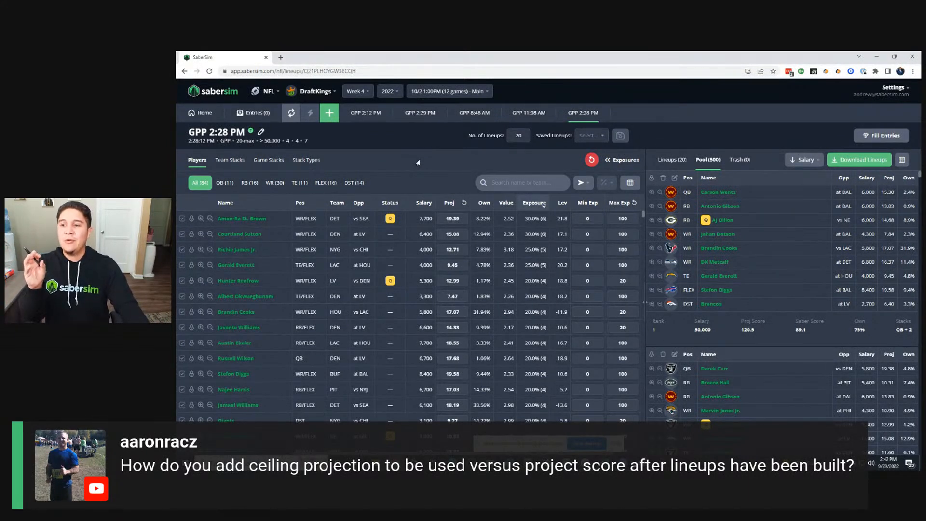
Set Sim Precision to 9 in the new build's contest settings and close them without starting the build
click(329, 112)
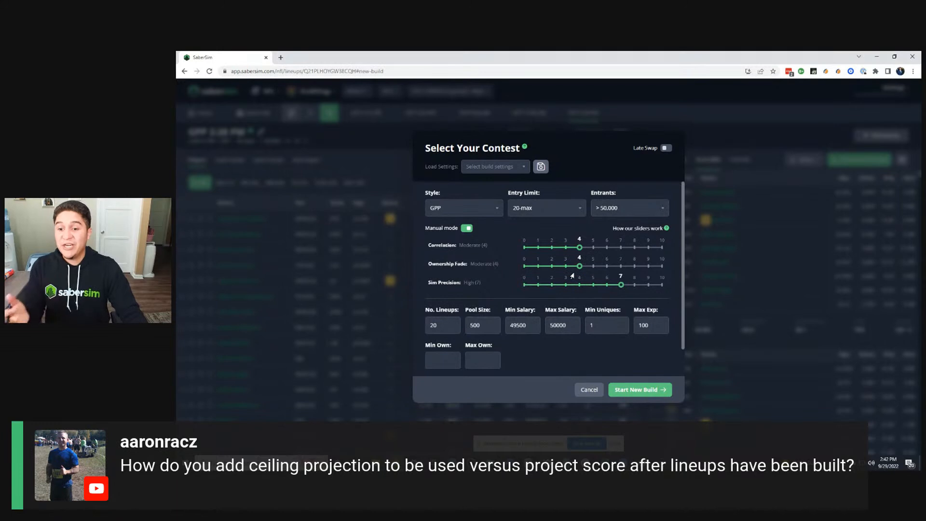
mouse_move(478, 284)
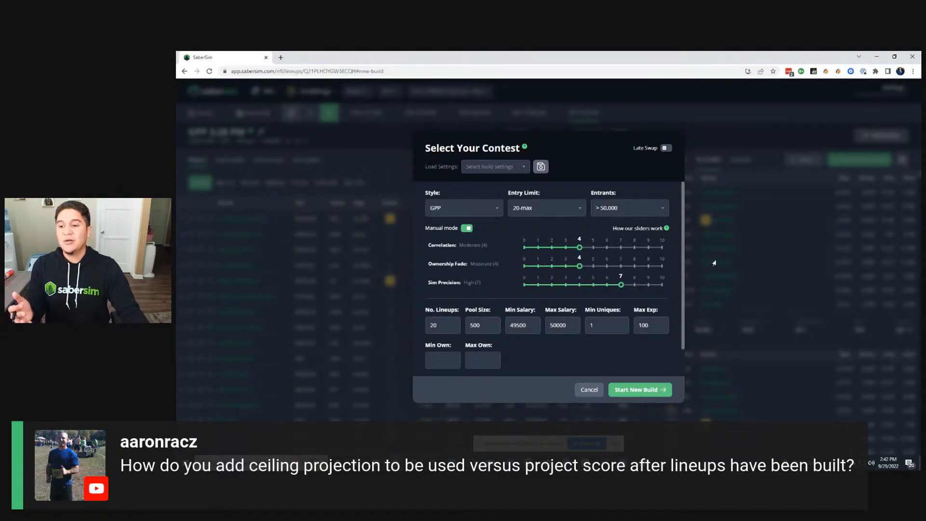
click(648, 285)
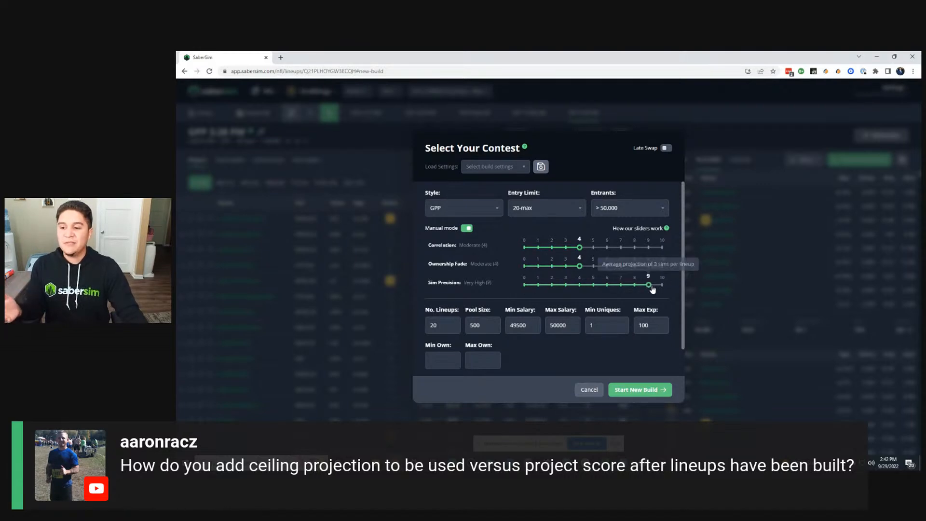
mouse_move(649, 283)
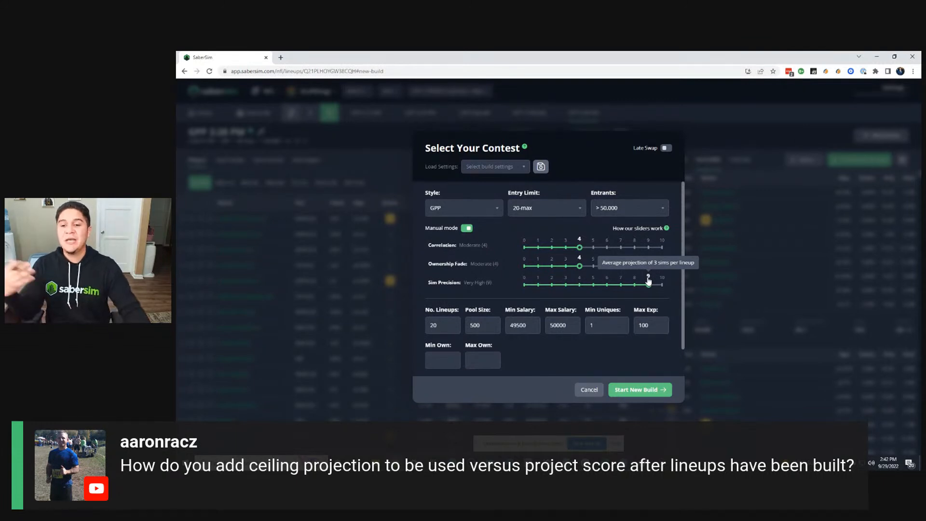
click(391, 186)
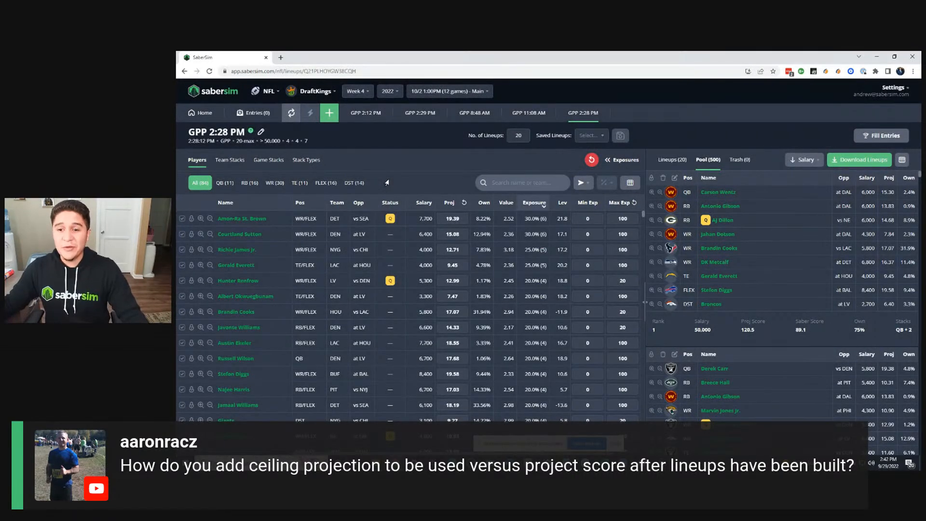
Examine Amon-Ra St. Brown's simulated fantasy point distribution and review how many sims each Sim Precision level averages per lineup
click(256, 220)
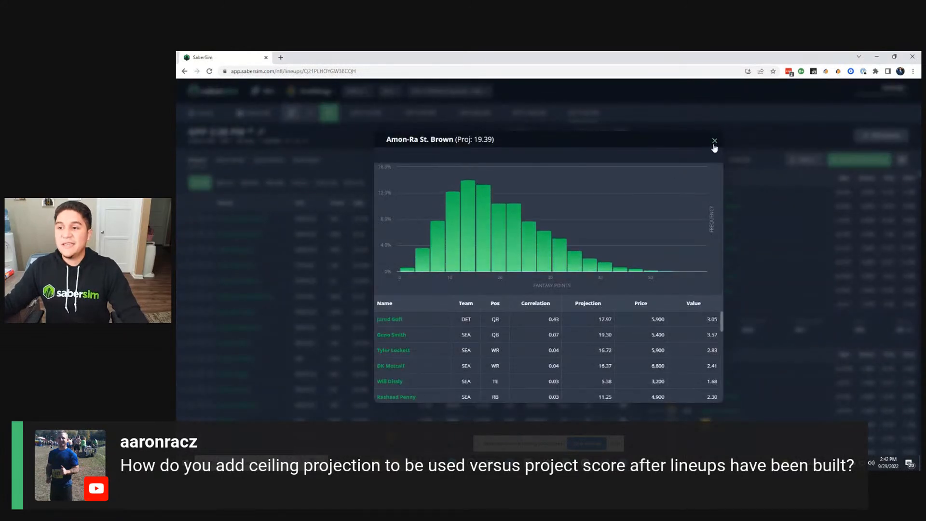
mouse_move(606, 278)
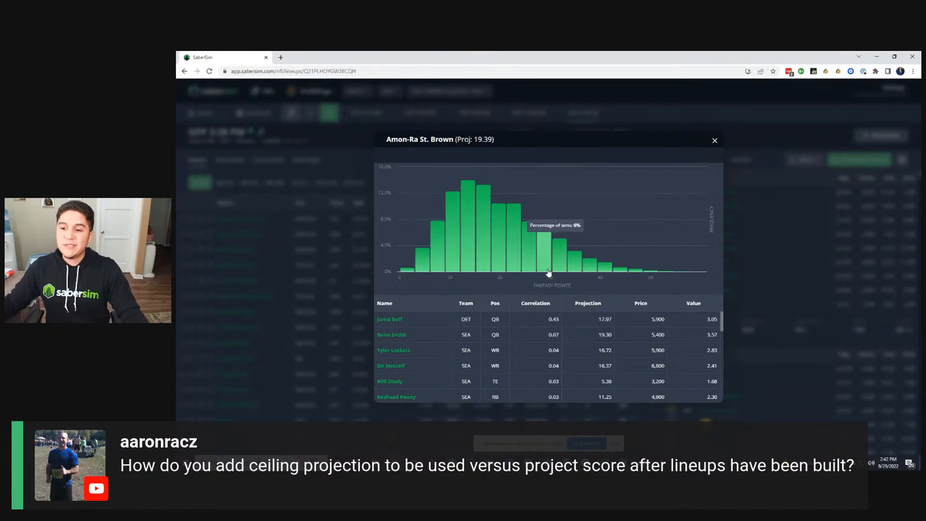
mouse_move(548, 273)
mouse_move(501, 270)
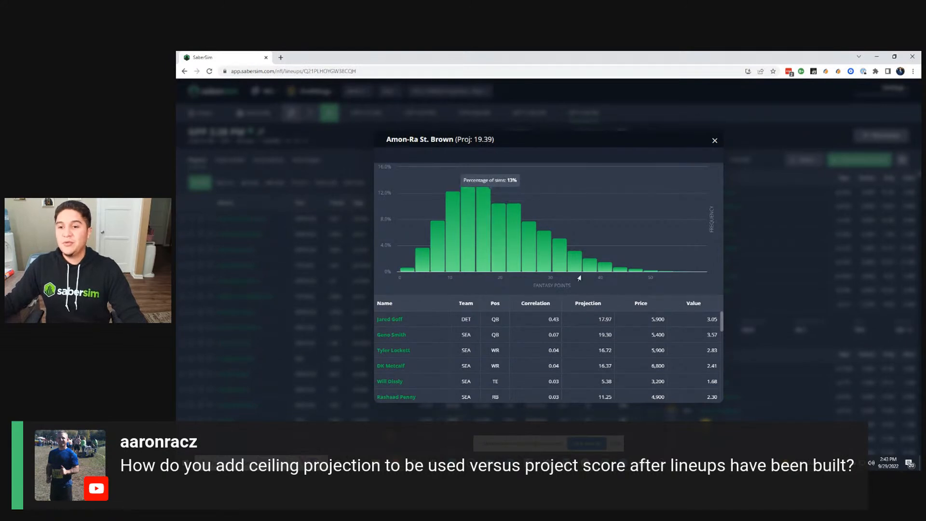
click(715, 142)
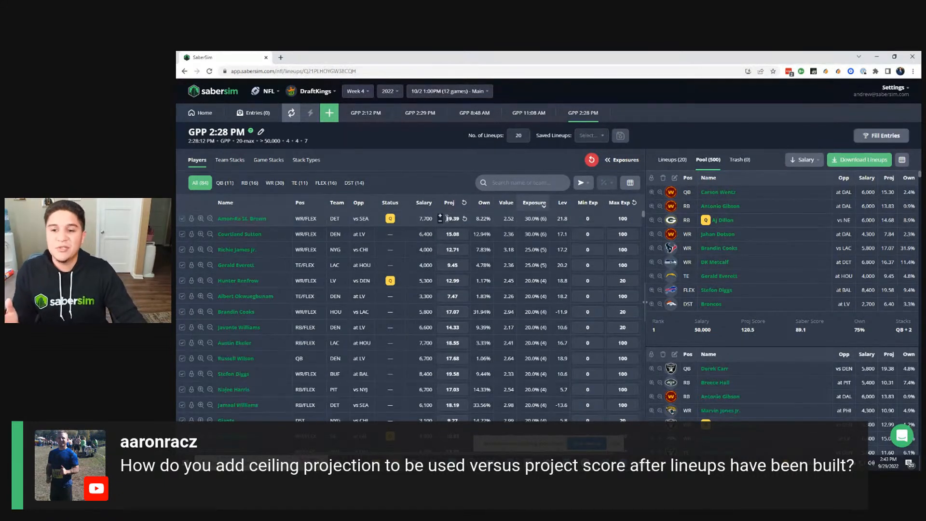
click(329, 113)
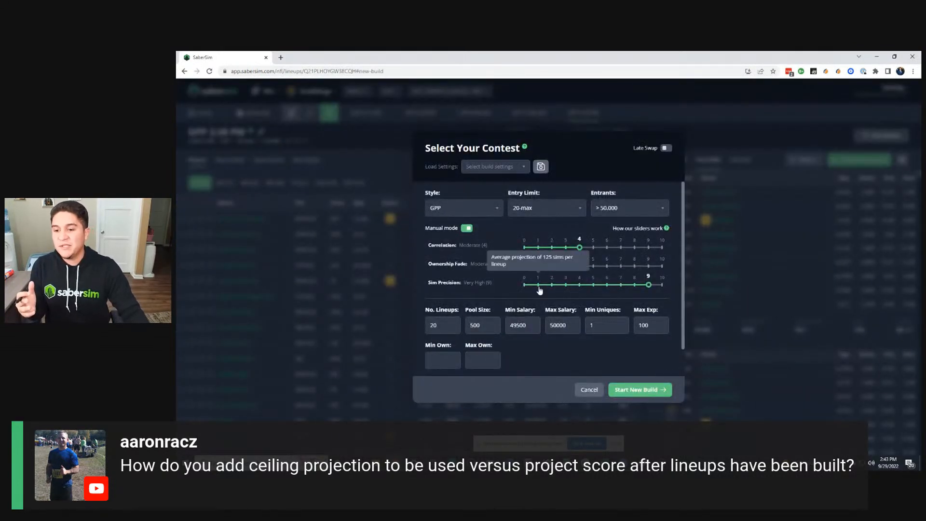
click(531, 121)
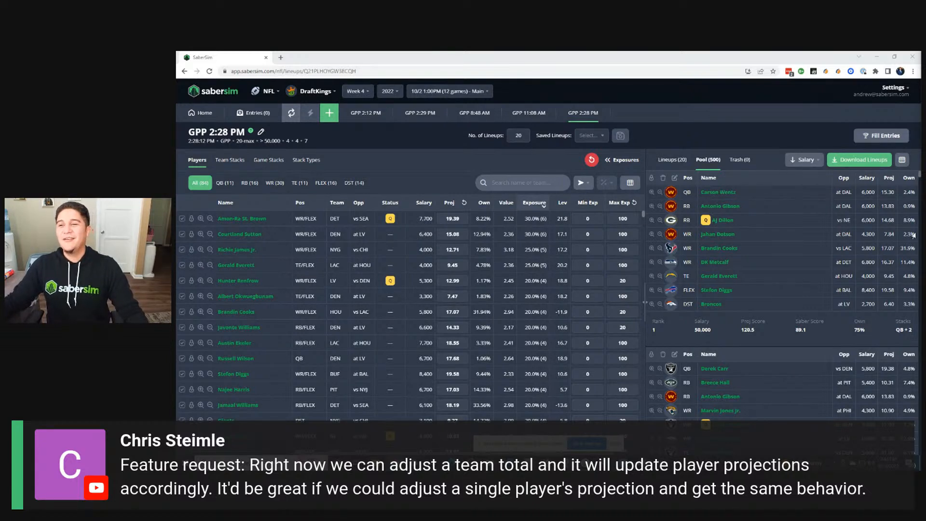
On the Main slate projections, show only SEA players sorted by My Proj and set Tyler Lockett's projection to 20
click(205, 114)
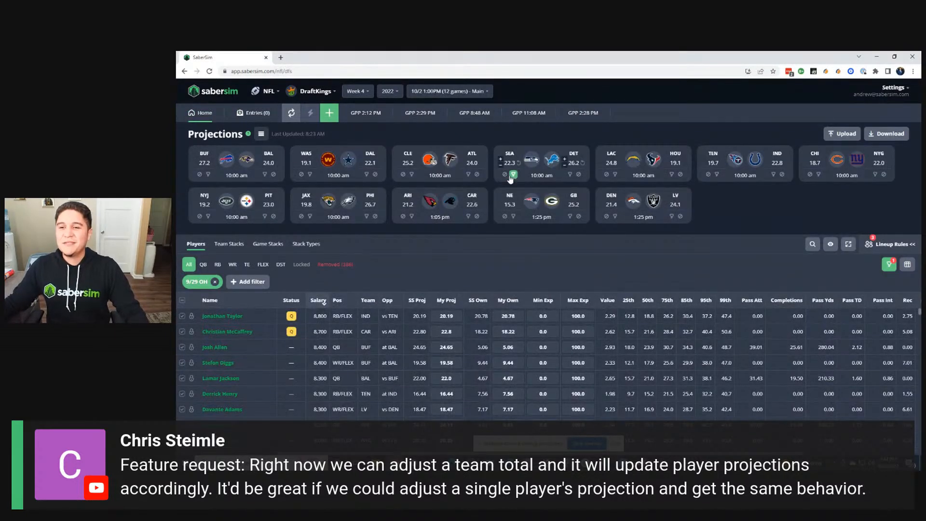
click(512, 175)
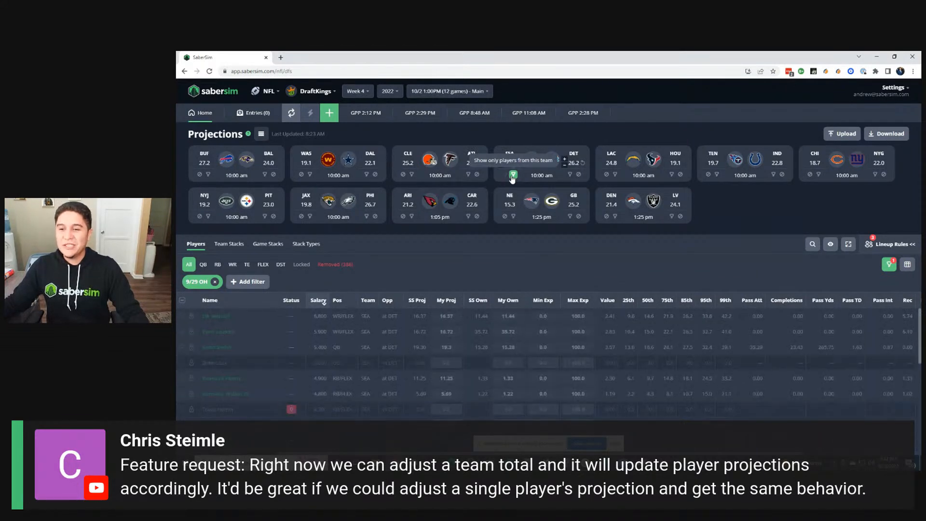
click(445, 301)
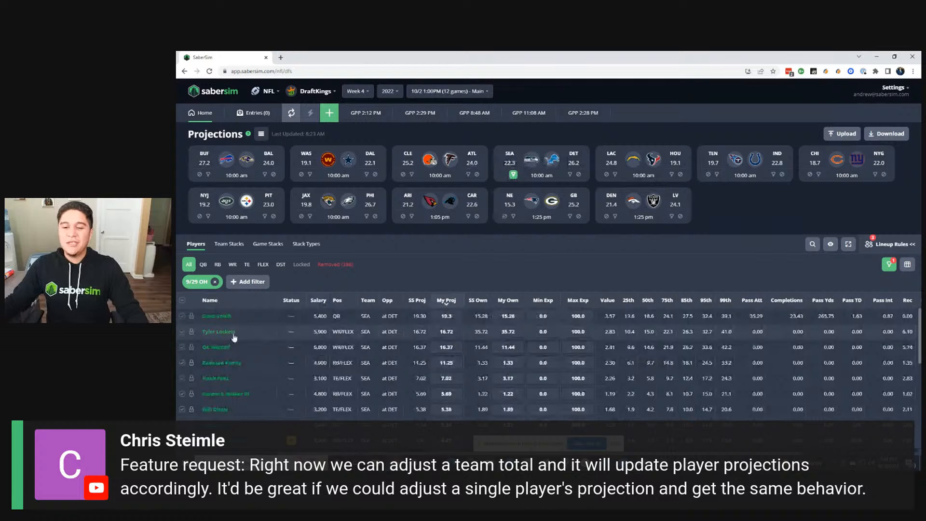
click(437, 334)
text(20)
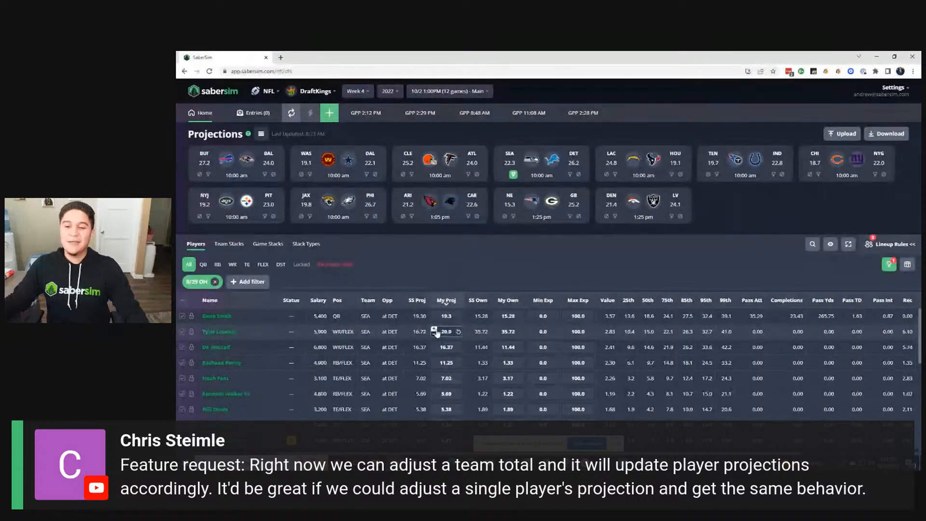
key(Return)
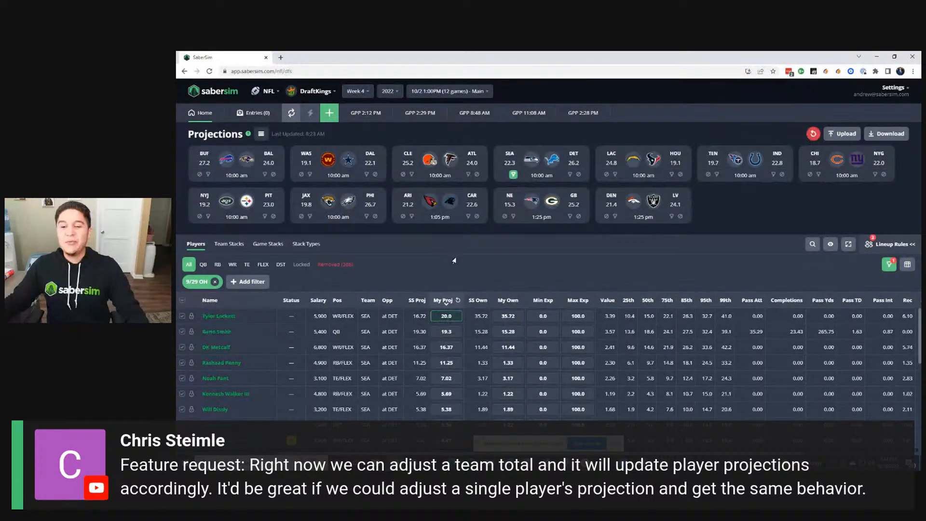
Examine Tyler Lockett's simulated fantasy point distribution and his correlations with SEA and DET players, from highest to lowest
click(222, 316)
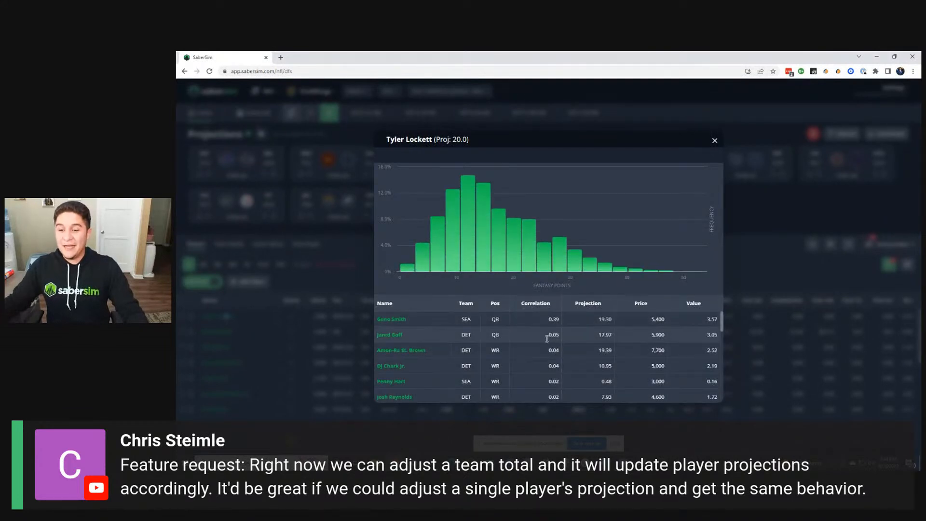
scroll(545, 339, down, 5)
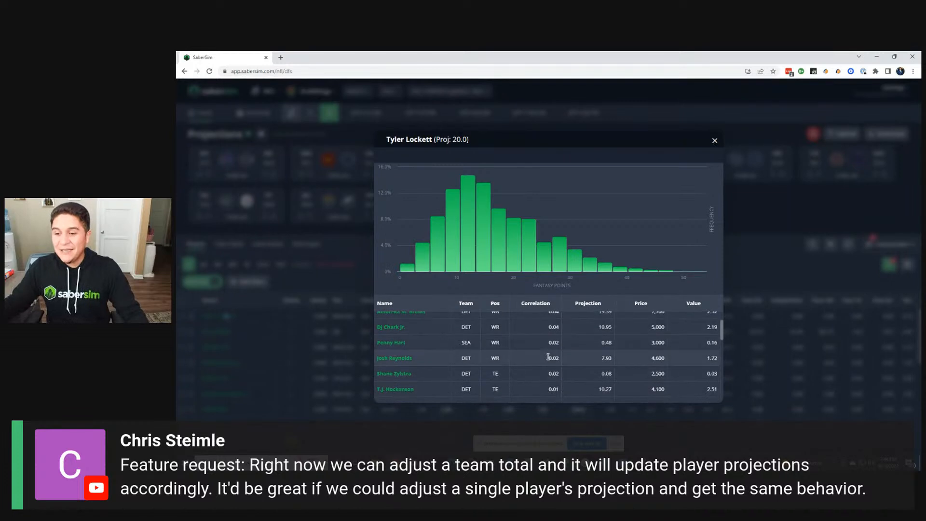
scroll(554, 357, down, 3)
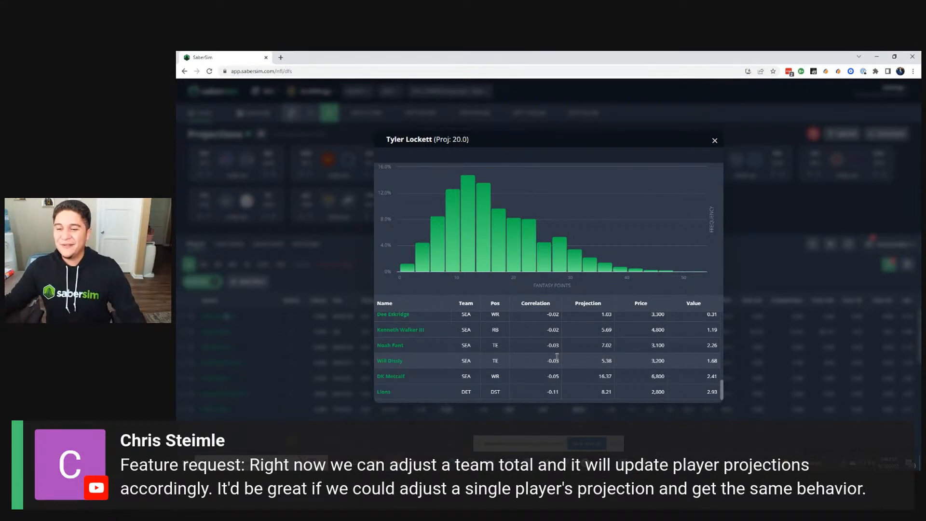
click(714, 141)
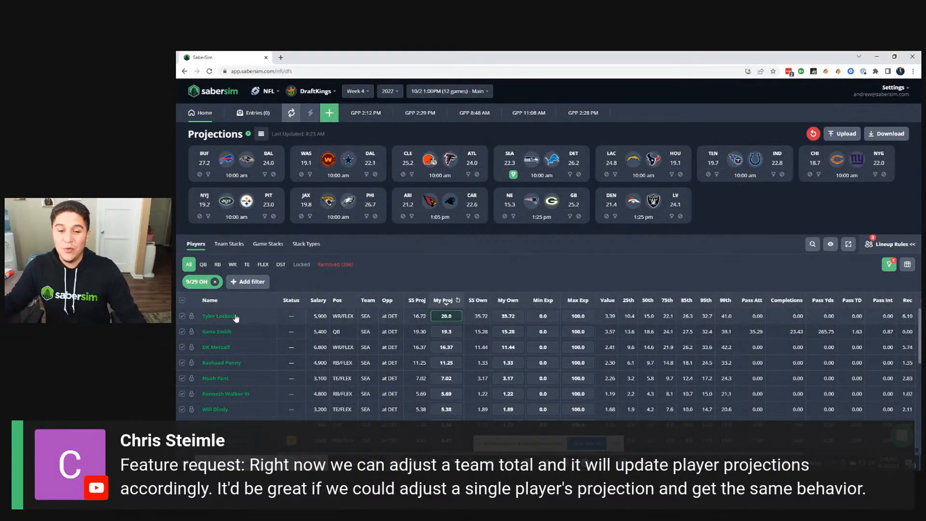
Remove the SEA team filter and review Tyler Lockett's correlation list again from the full player pool
mouse_move(458, 321)
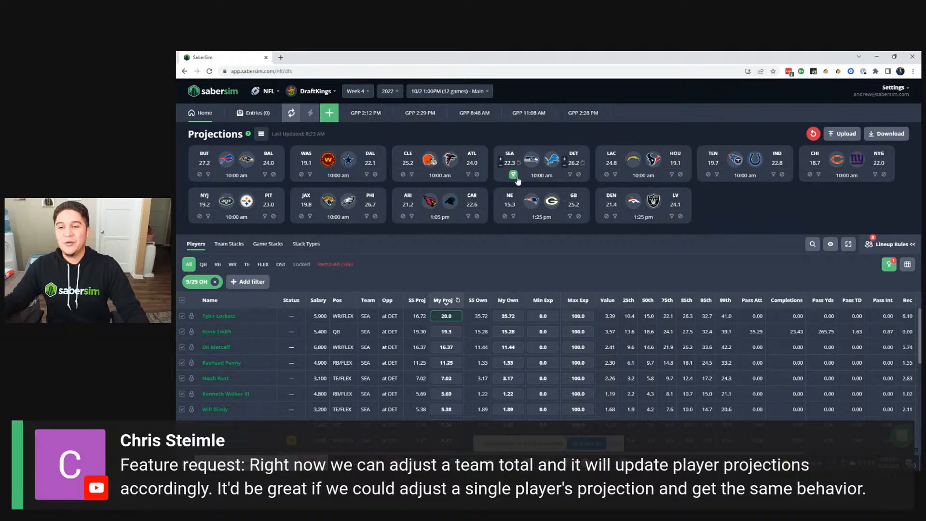
click(513, 174)
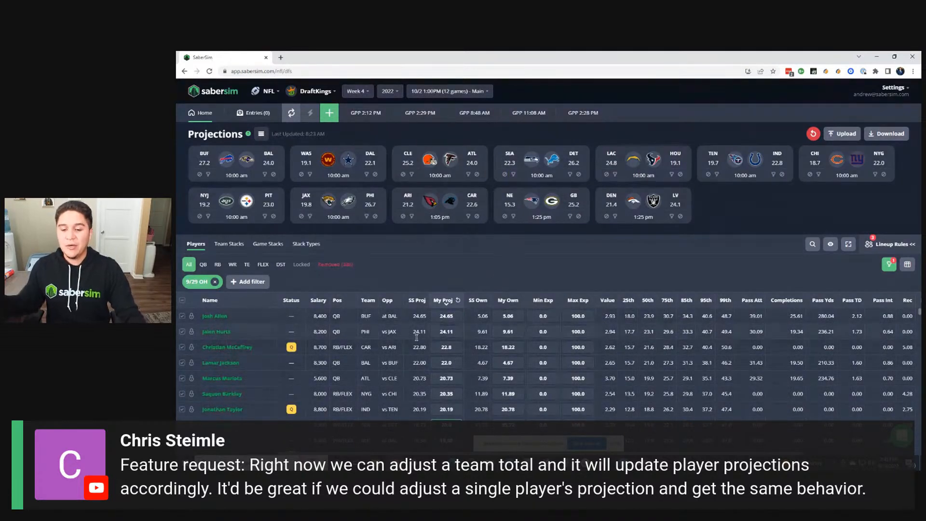
click(225, 425)
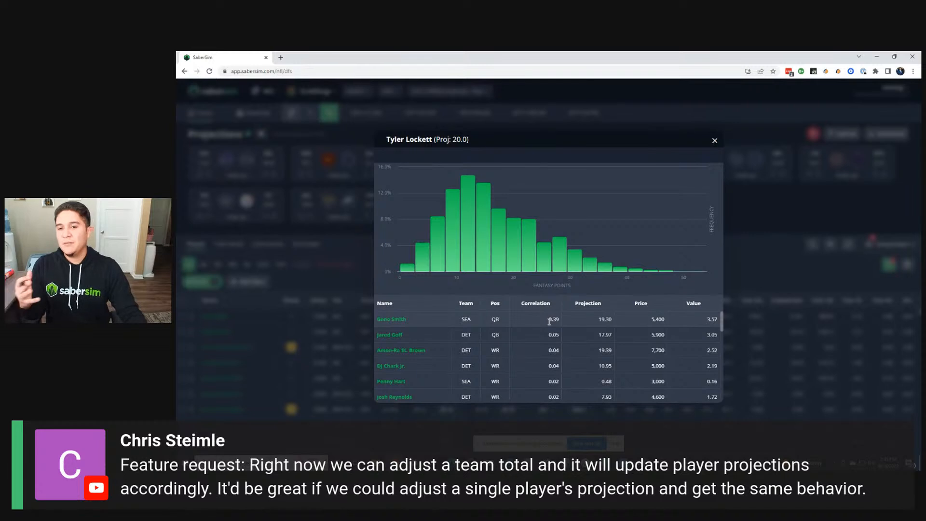
scroll(535, 322, down, 2)
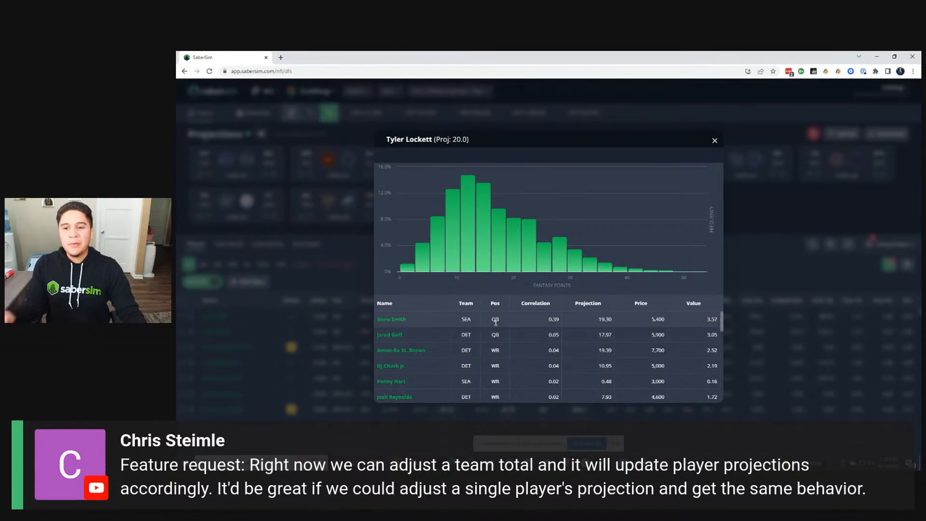
scroll(530, 347, down, 5)
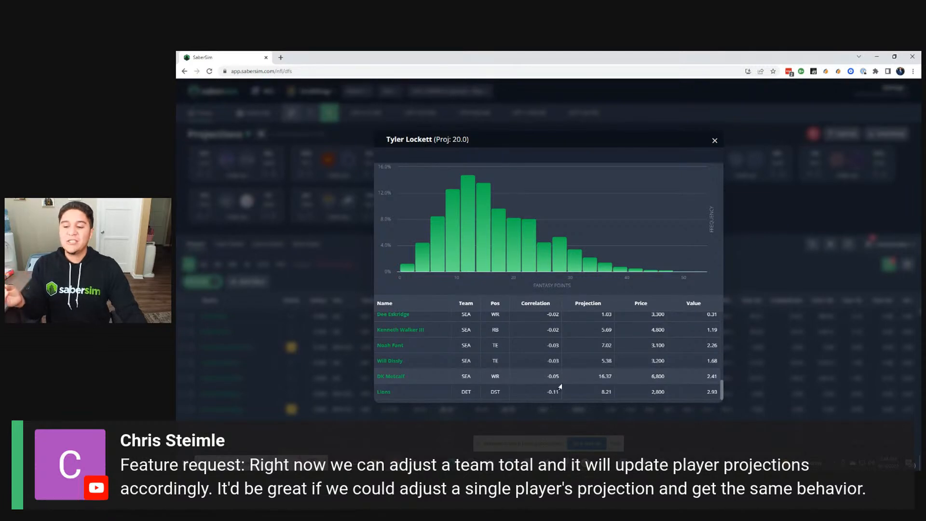
scroll(560, 385, up, 5)
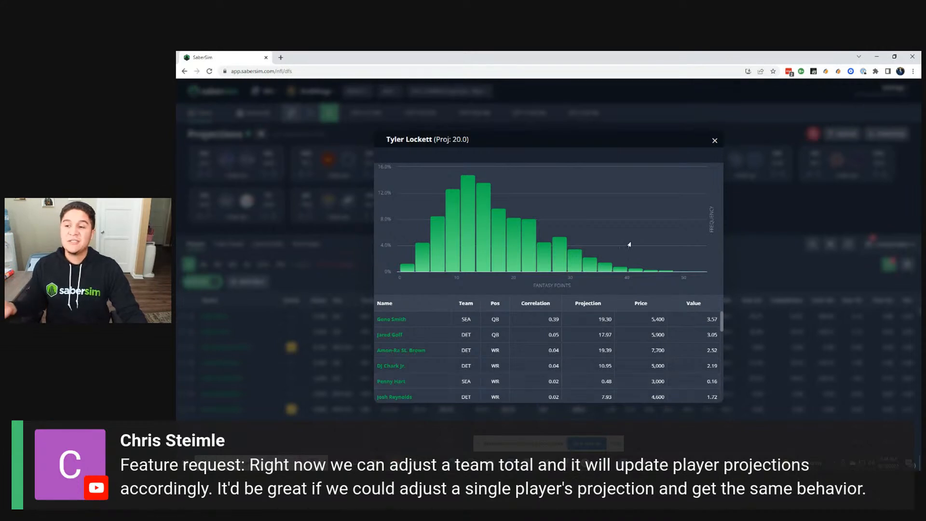
click(714, 140)
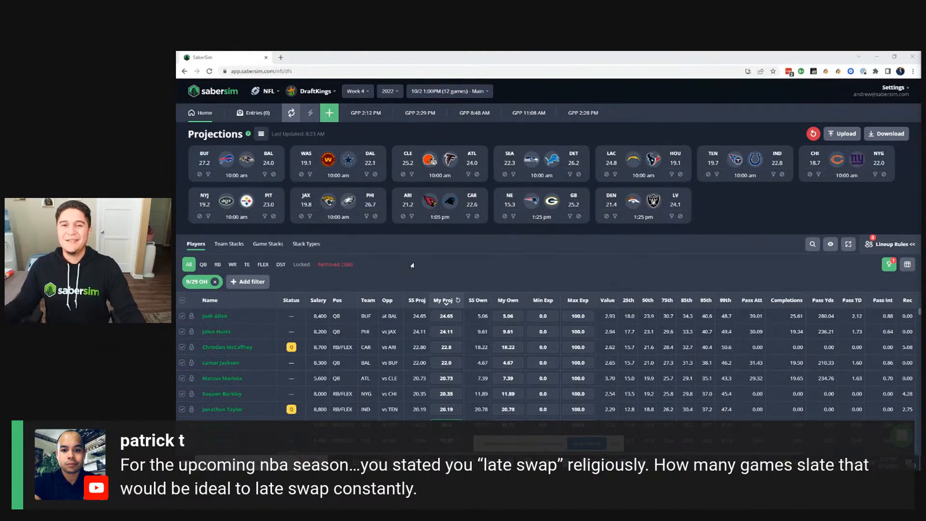
Switch to the 9/29 8:15PM MIA vs CIN showdown slate and reset all game, player and stack adjustments
click(291, 114)
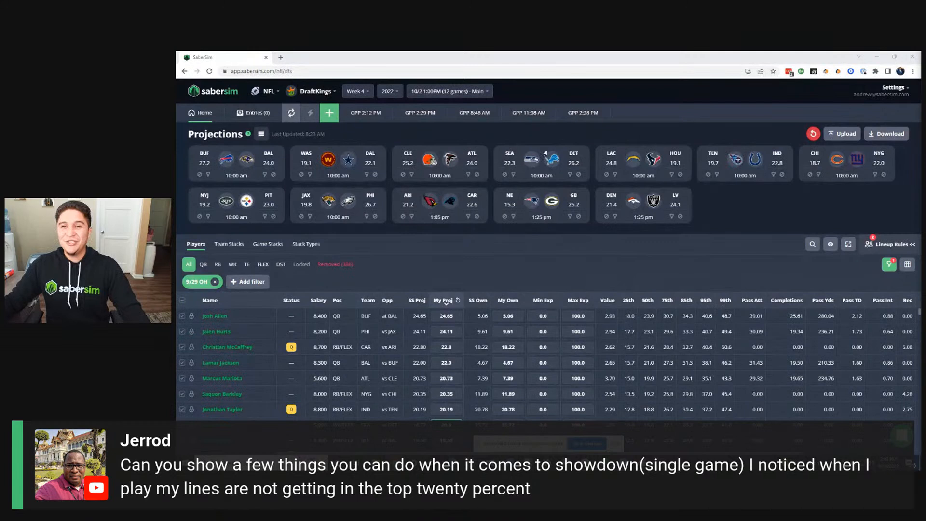
click(449, 94)
click(449, 124)
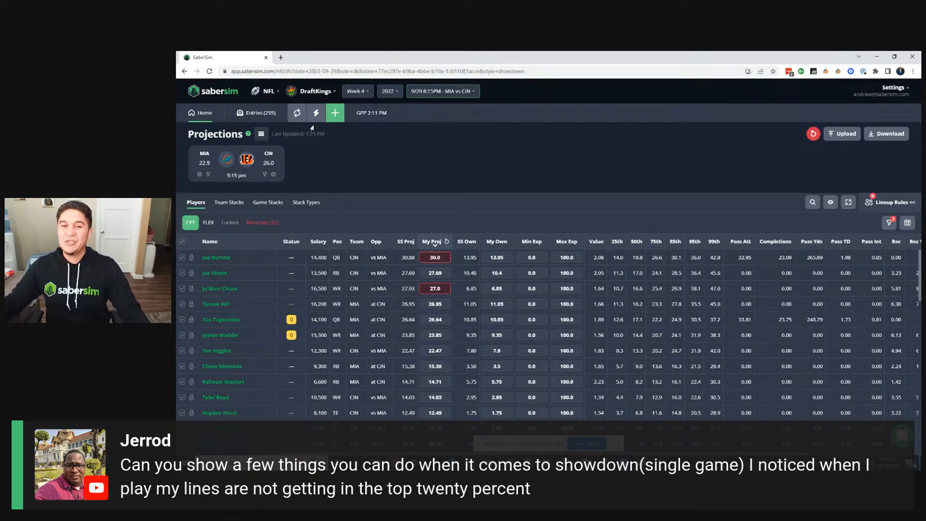
click(813, 135)
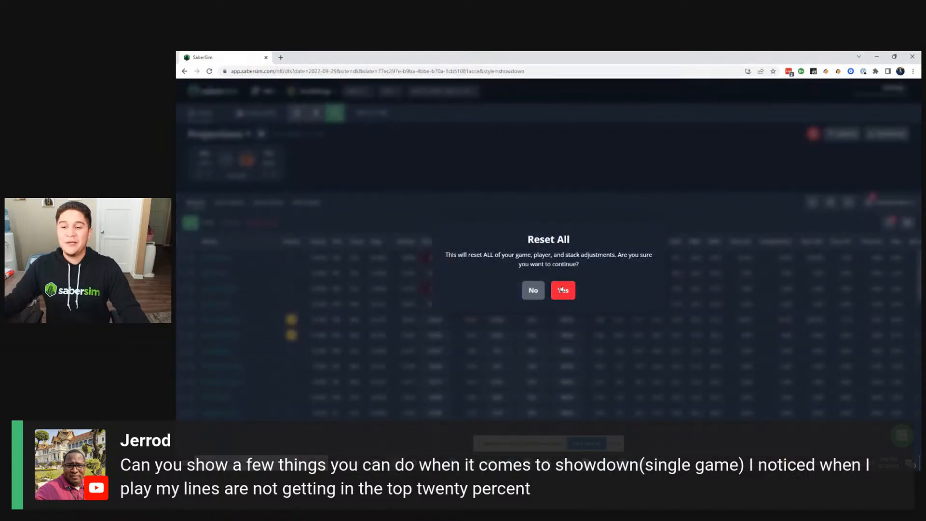
click(562, 289)
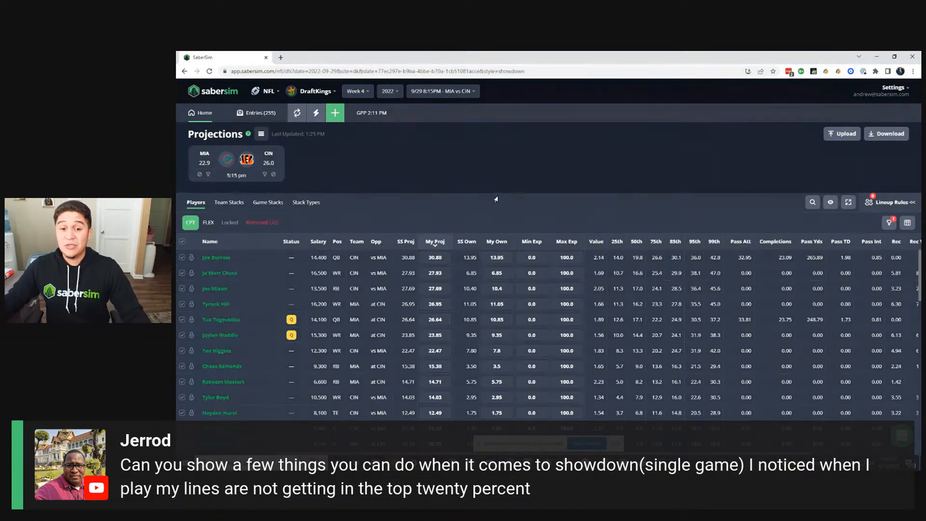
click(338, 115)
click(381, 192)
click(374, 112)
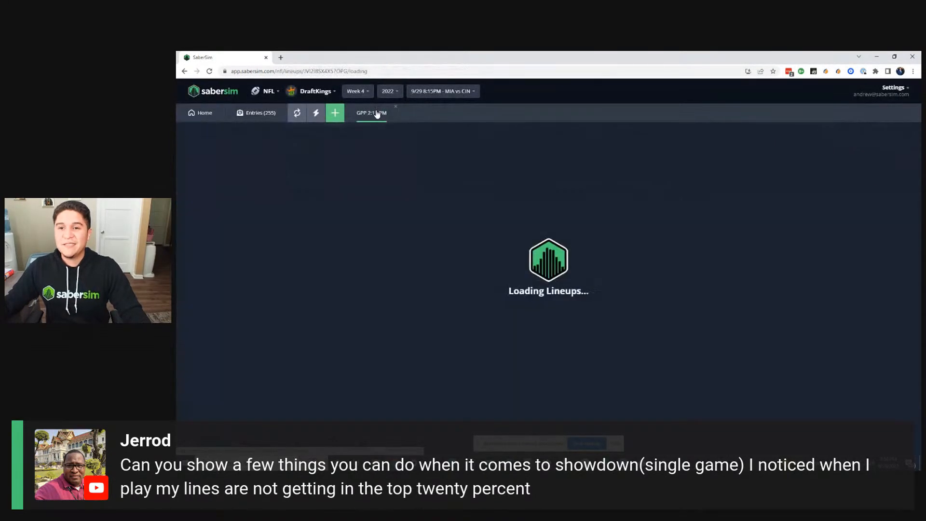
click(577, 294)
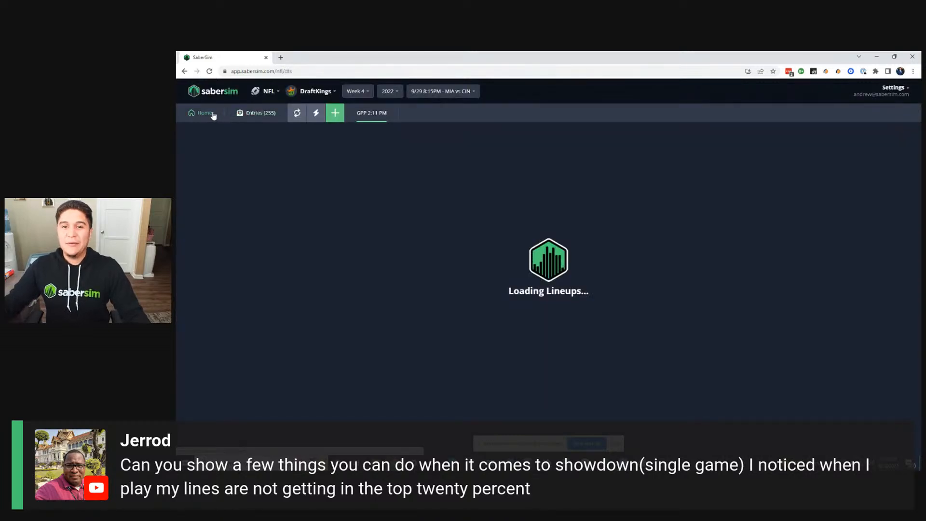
click(212, 114)
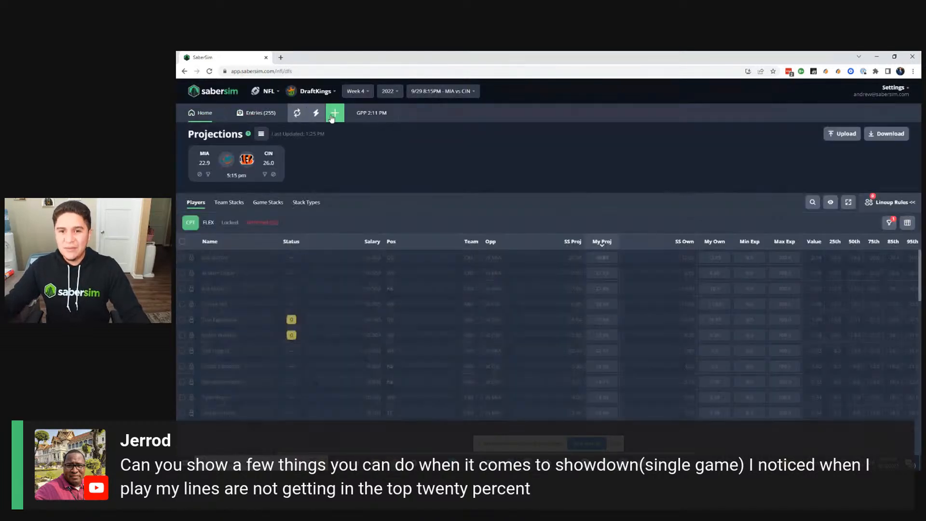
Start a new 20-lineup GPP build with Sim Precision 10 and set captain projections to 22.4 for Tee Higgins and 14.7 for Raheem Mostert
click(326, 116)
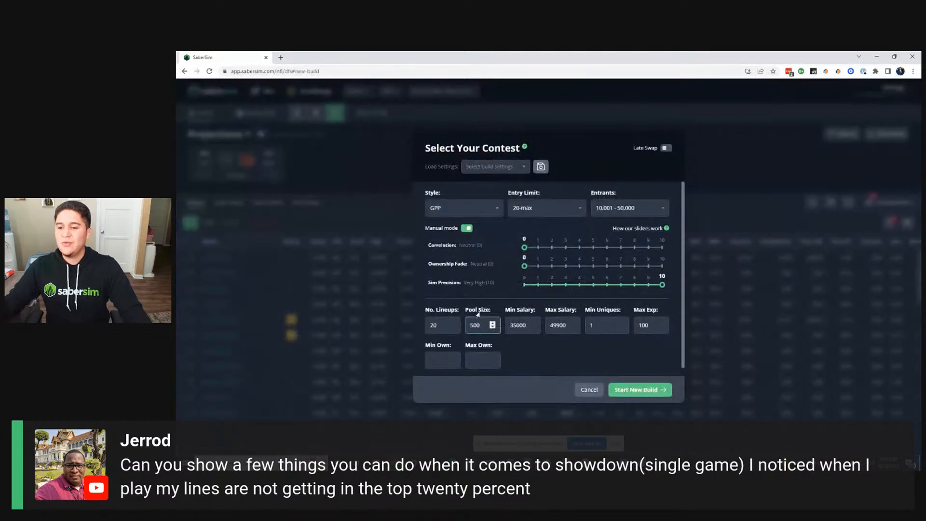
click(640, 391)
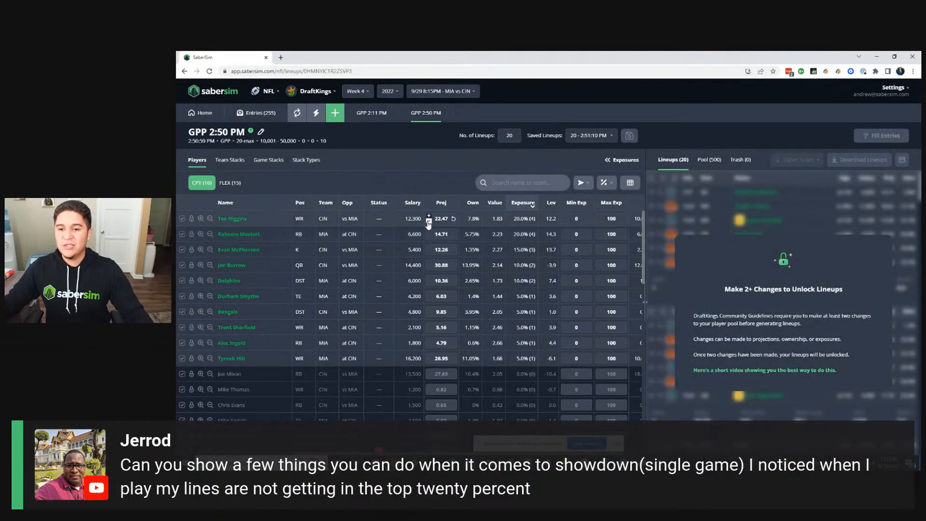
click(429, 222)
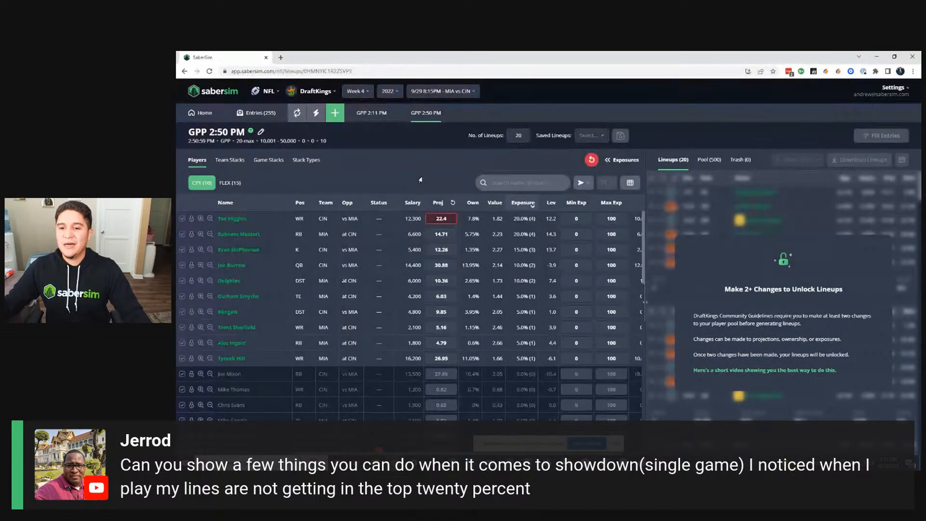
click(432, 235)
key(BackSpace)
key(Return)
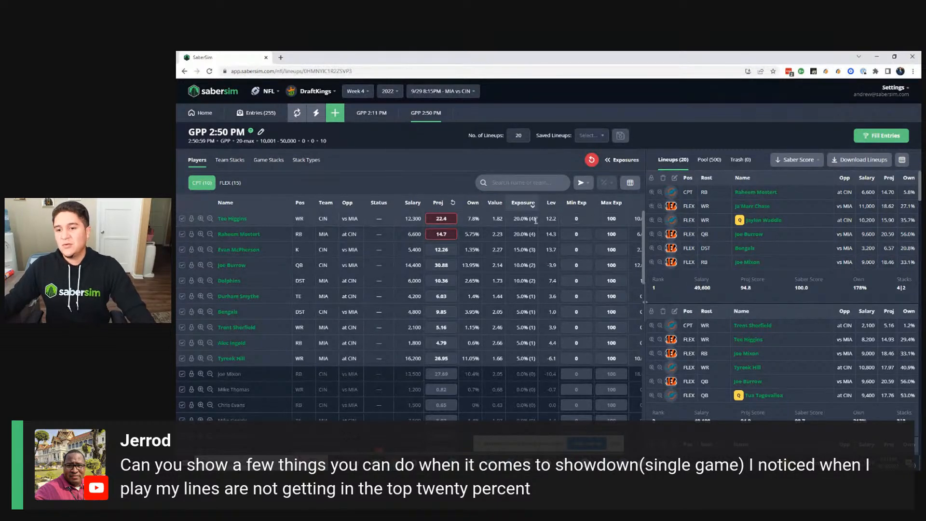
Sort the captain pool by ownership, review it alongside the lineups, and briefly isolate the lineups with Joe Burrow as captain
click(474, 203)
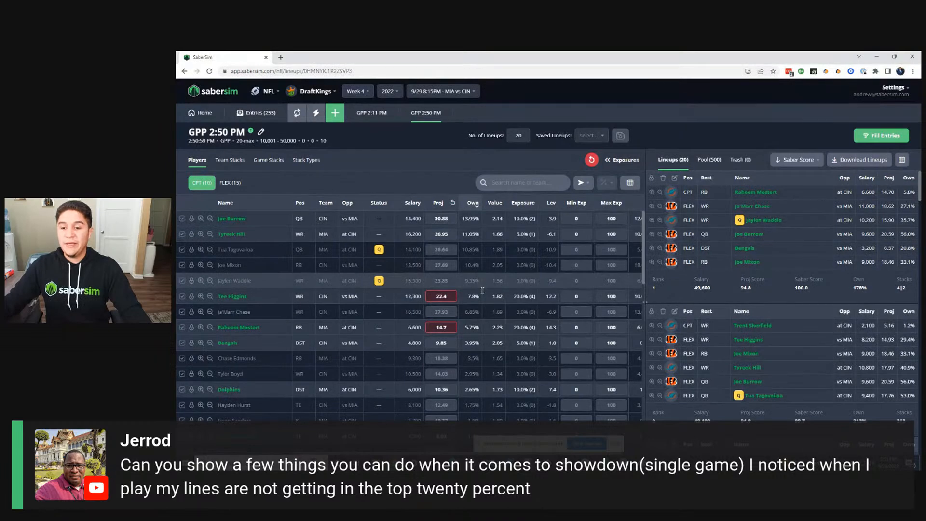
scroll(483, 292, down, 2)
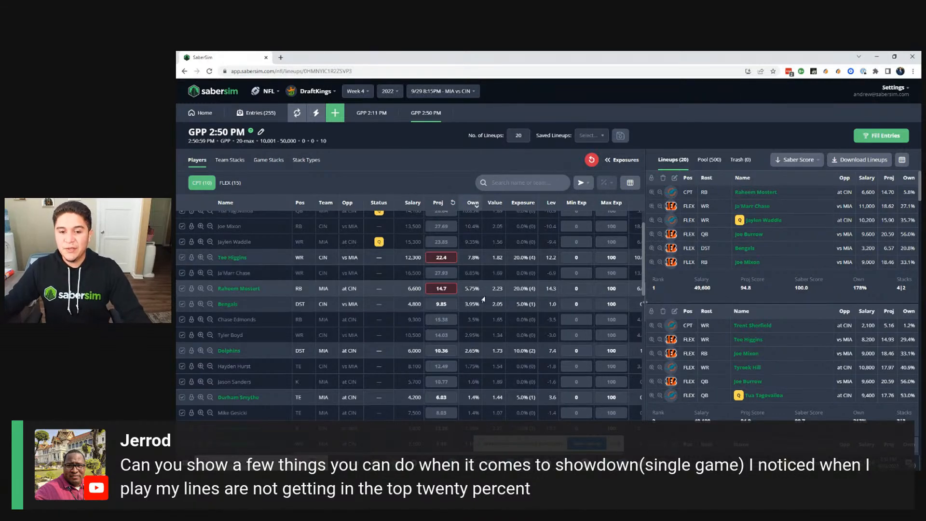
scroll(488, 323, down, 3)
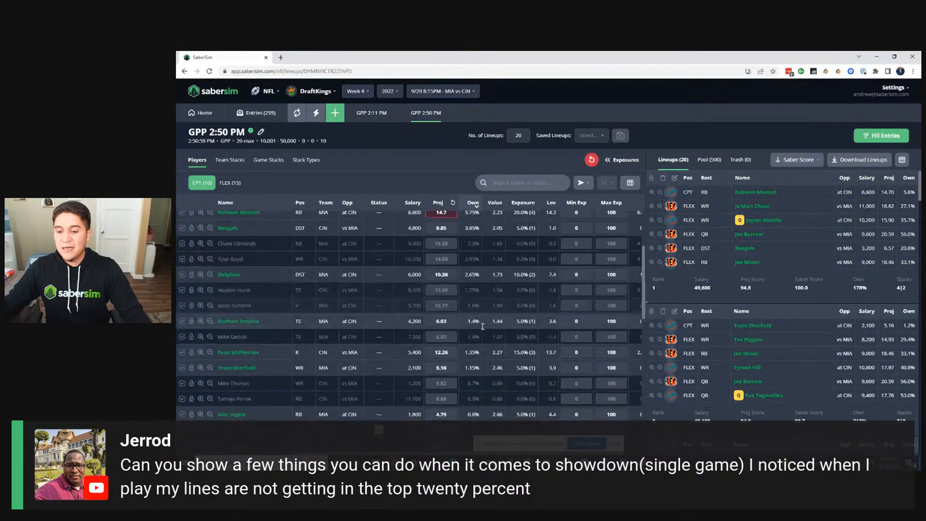
scroll(485, 344, down, 3)
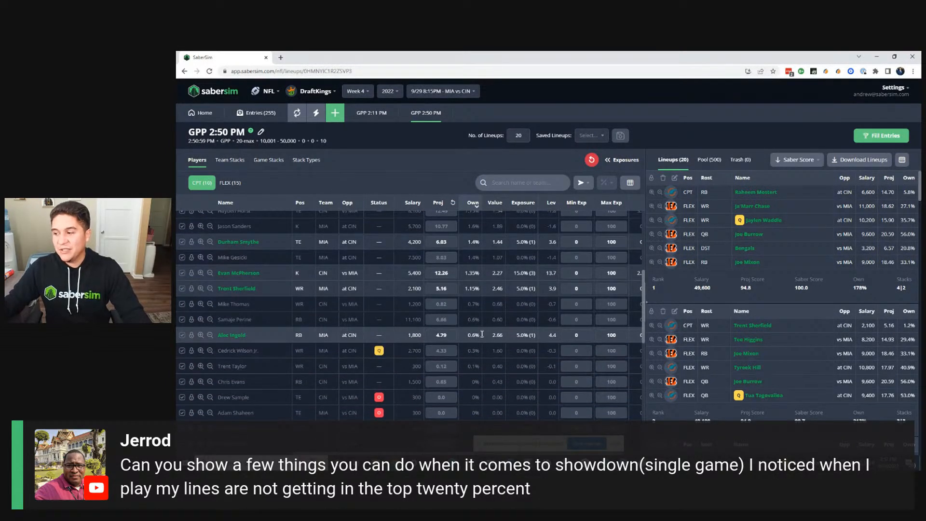
scroll(482, 334, up, 8)
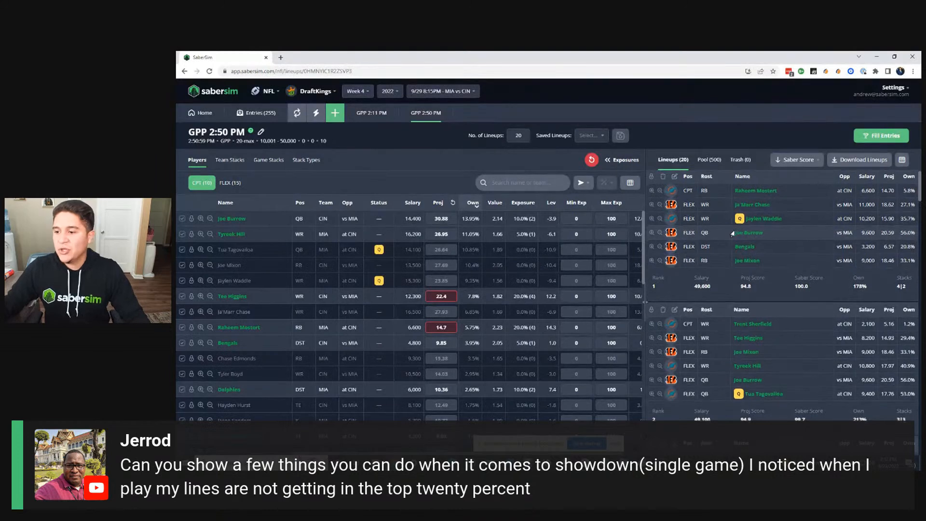
scroll(733, 232, down, 2)
scroll(740, 230, up, 2)
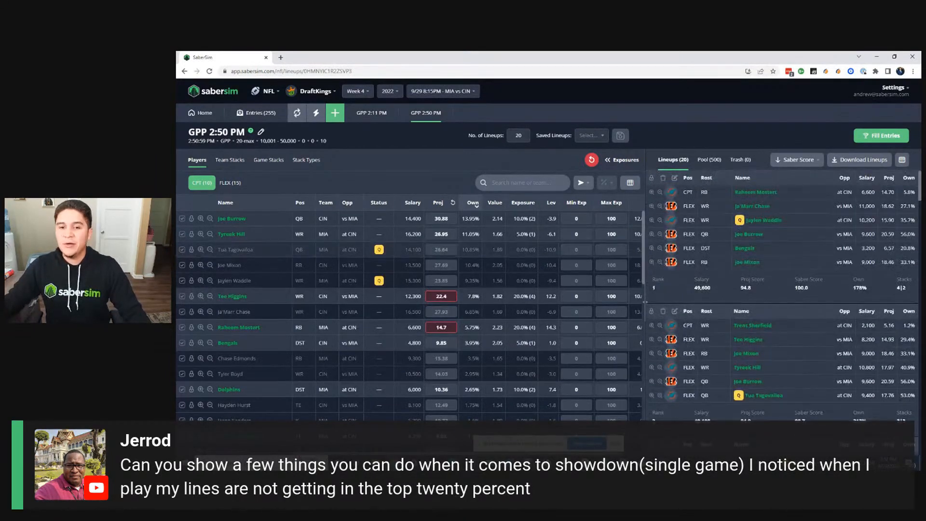
click(200, 219)
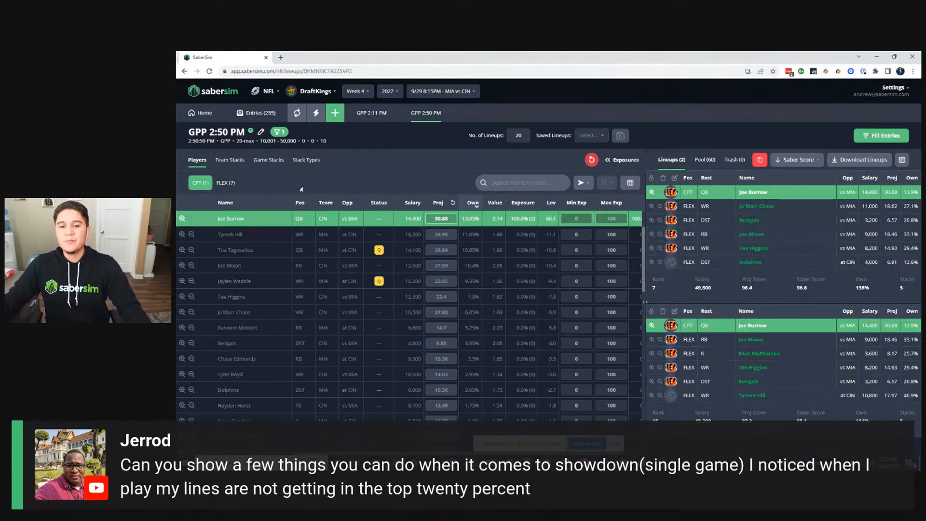
click(338, 118)
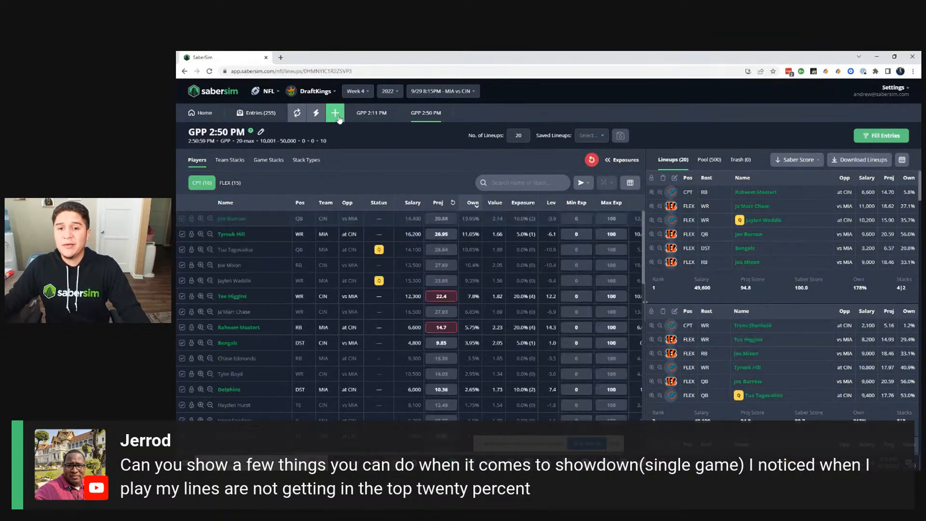
Review the Correlation, Ownership Fade and Sim Precision settings for a new build and close them without starting it
click(338, 118)
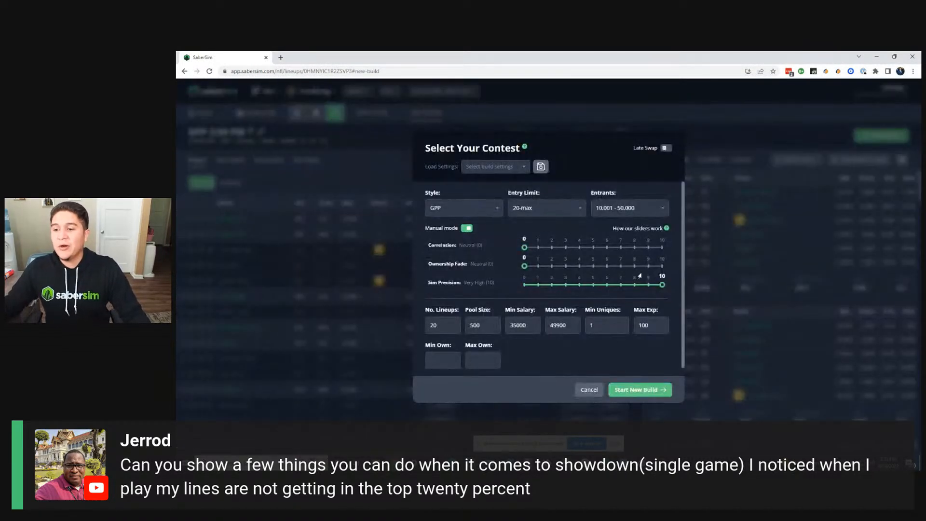
mouse_move(663, 279)
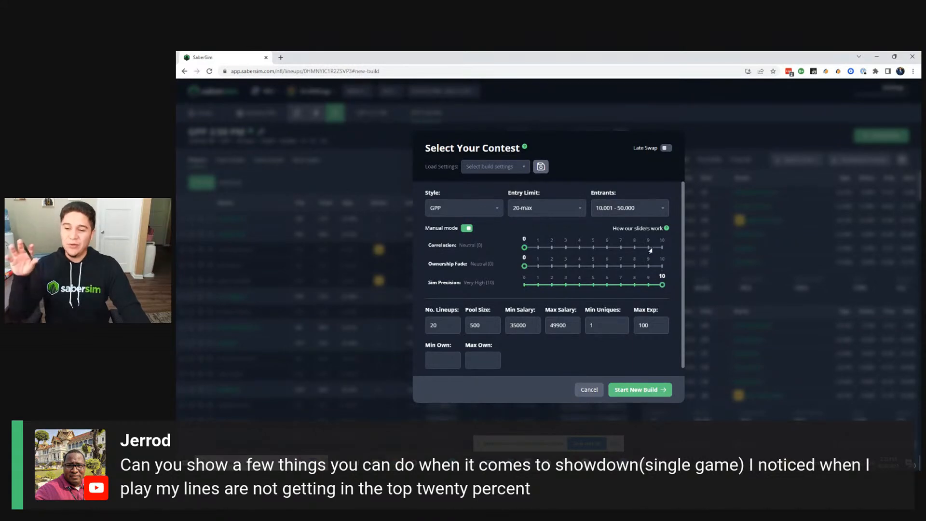
click(405, 158)
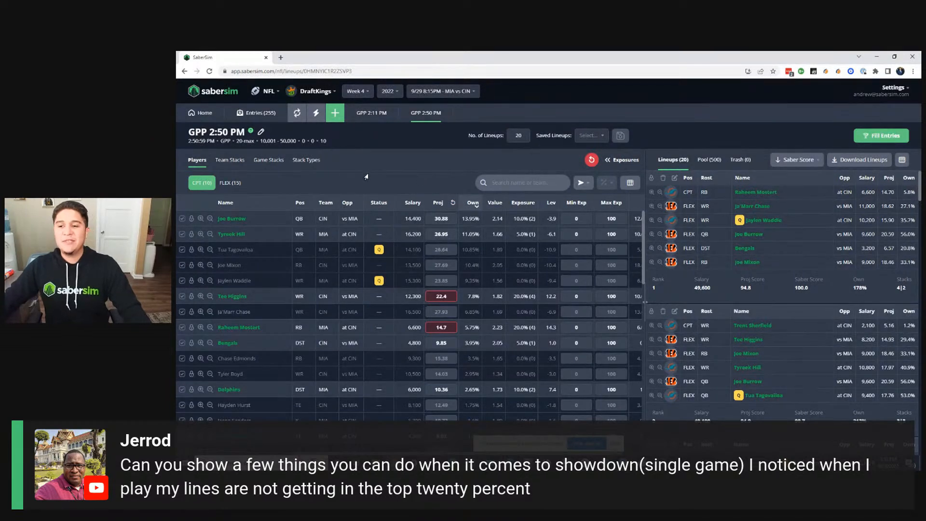
Compare the captain pool sorted by exposure with the same pool sorted by ownership
click(523, 207)
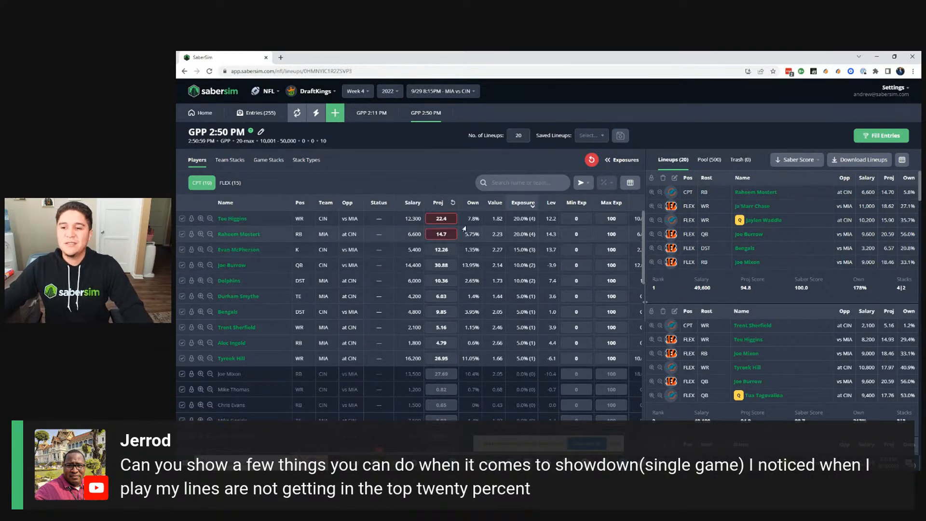
click(472, 203)
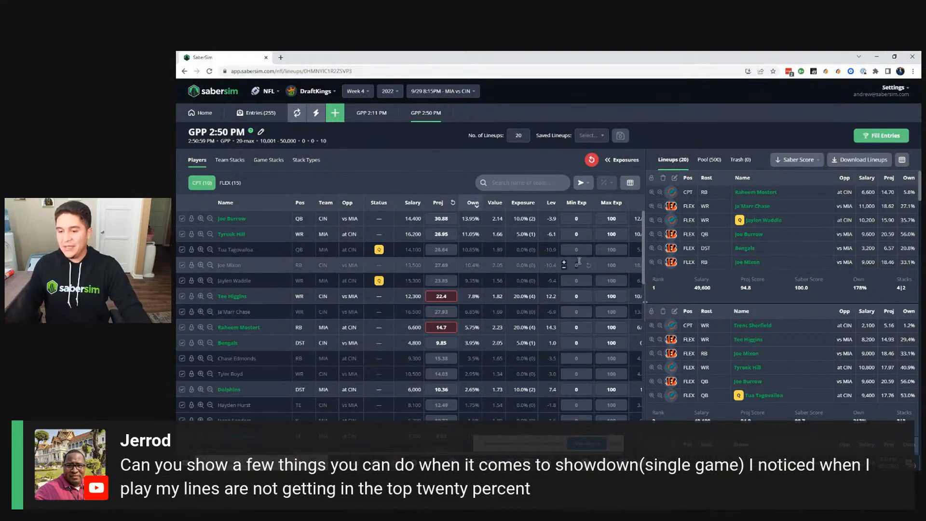
Set the minimum captain exposure to 1 for Joe Mixon, Tua Tagovailoa and Jaylen Waddle
click(564, 262)
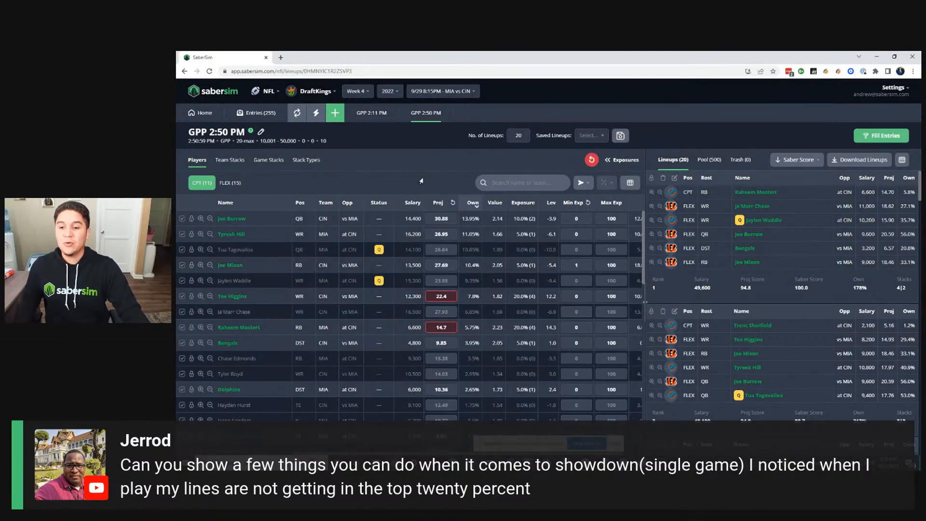
click(576, 250)
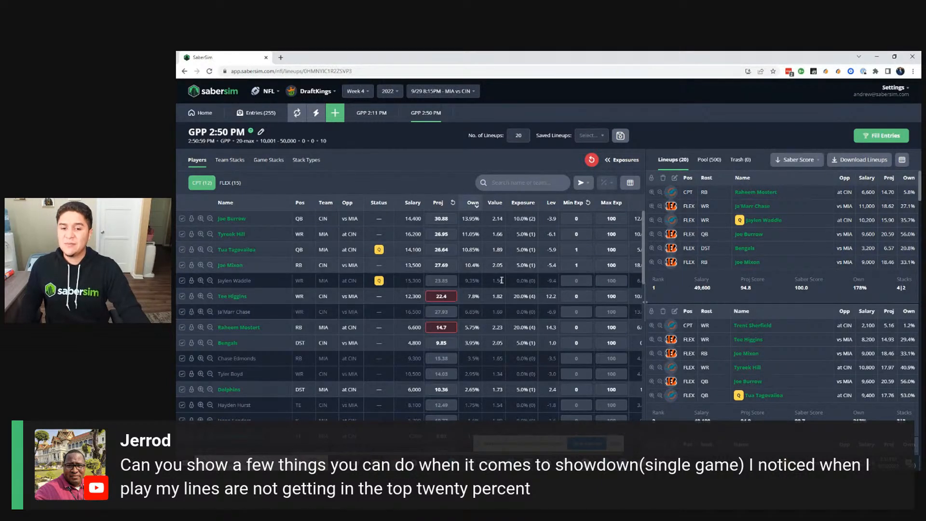
click(576, 280)
text(1)
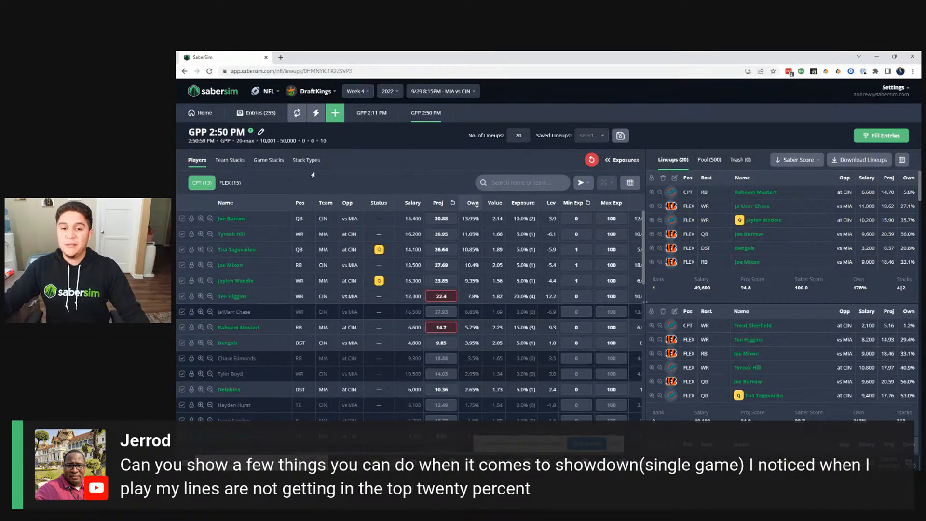
Check the lineup exposures by stack type and return to the captain player list
click(298, 161)
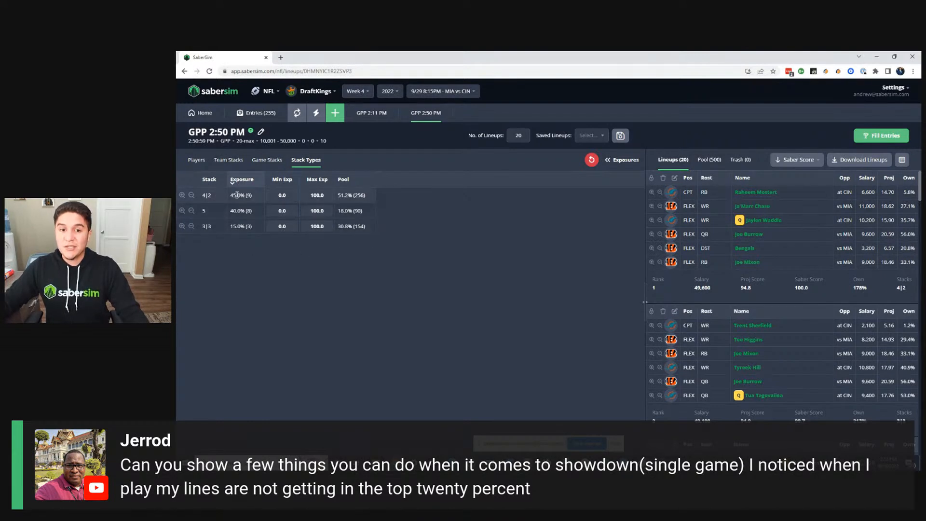
click(213, 164)
click(198, 163)
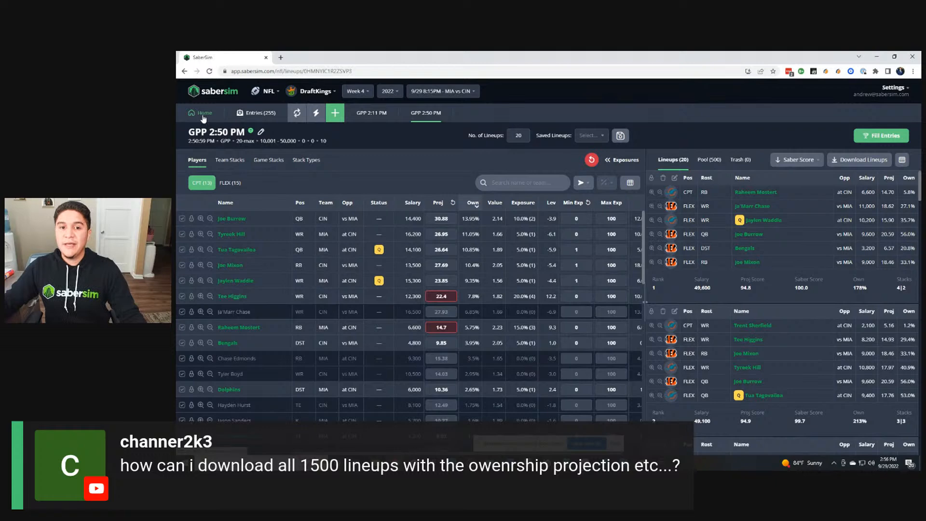
Download the MIA vs CIN slate's player projections from the home page
click(203, 116)
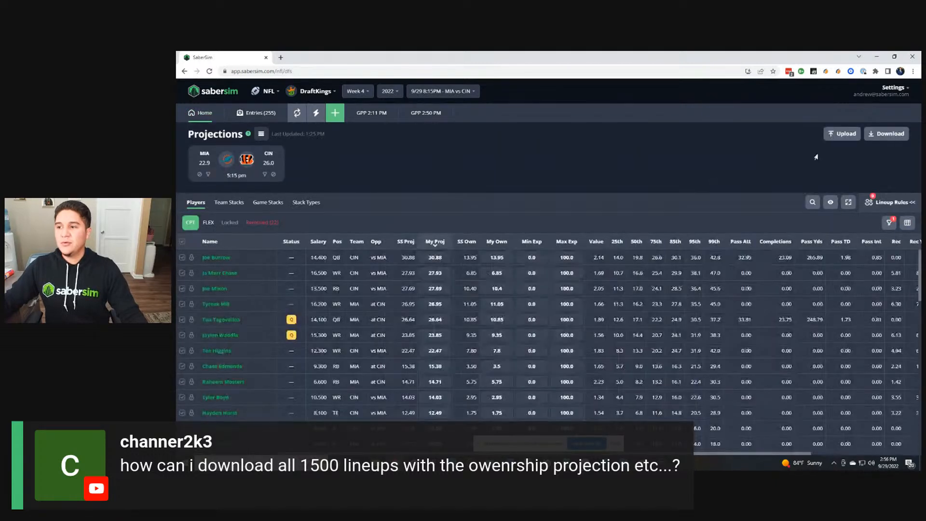
click(895, 137)
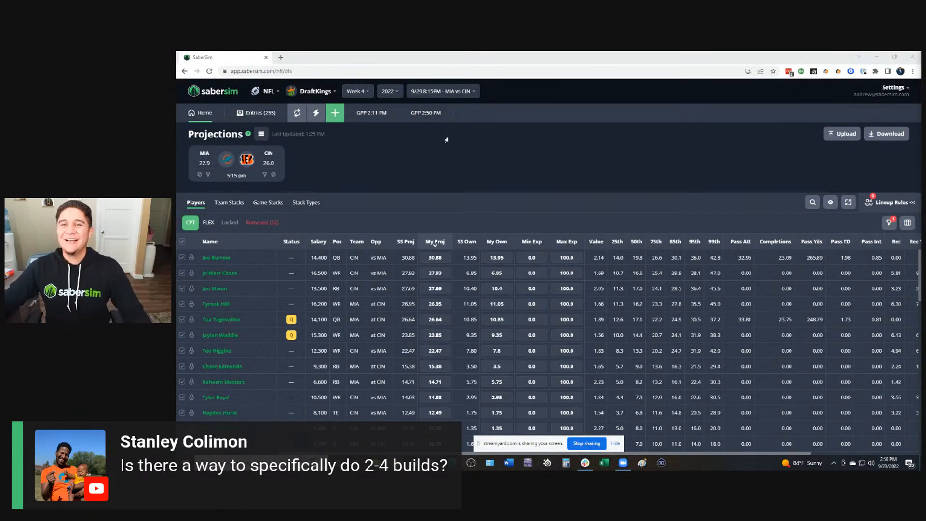
Choose Single Entry and 101 - 1,000 entrants for a new GPP build, and dismiss the settings without starting it
click(335, 112)
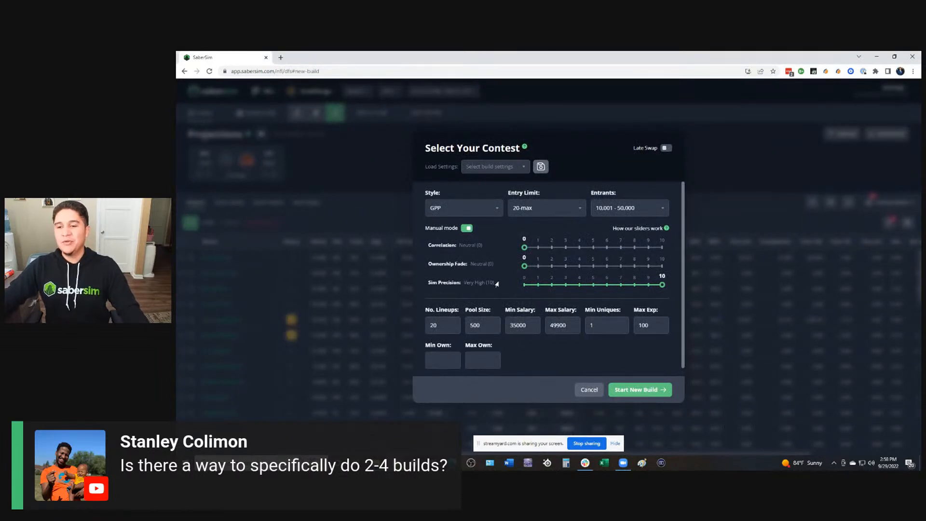
click(518, 208)
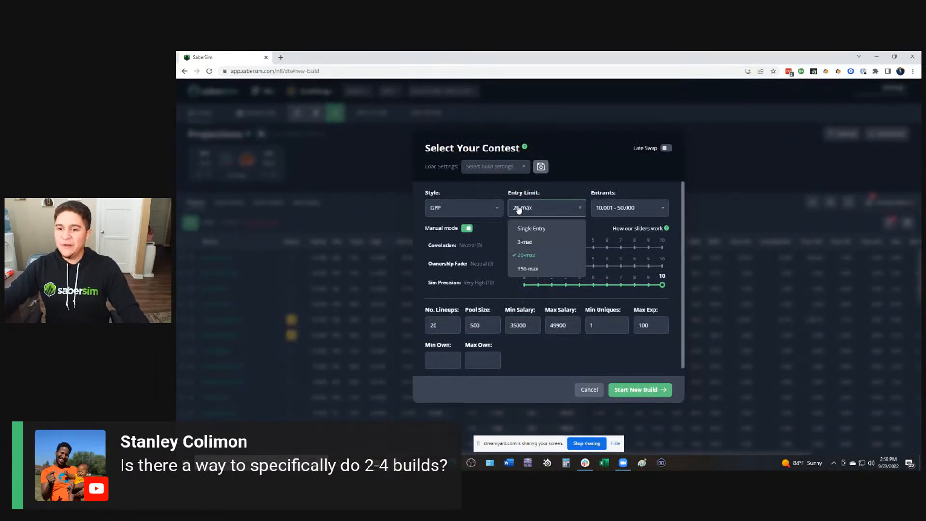
click(528, 229)
click(627, 208)
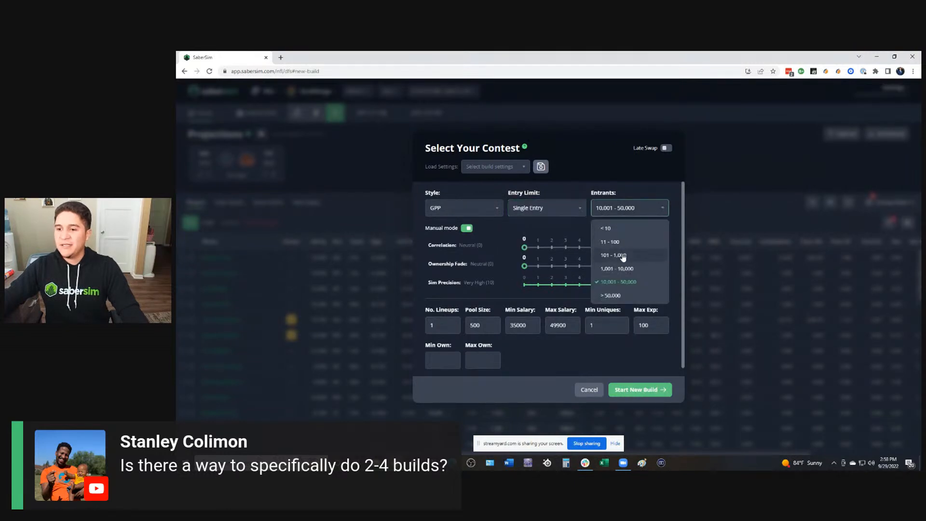
click(621, 255)
click(705, 213)
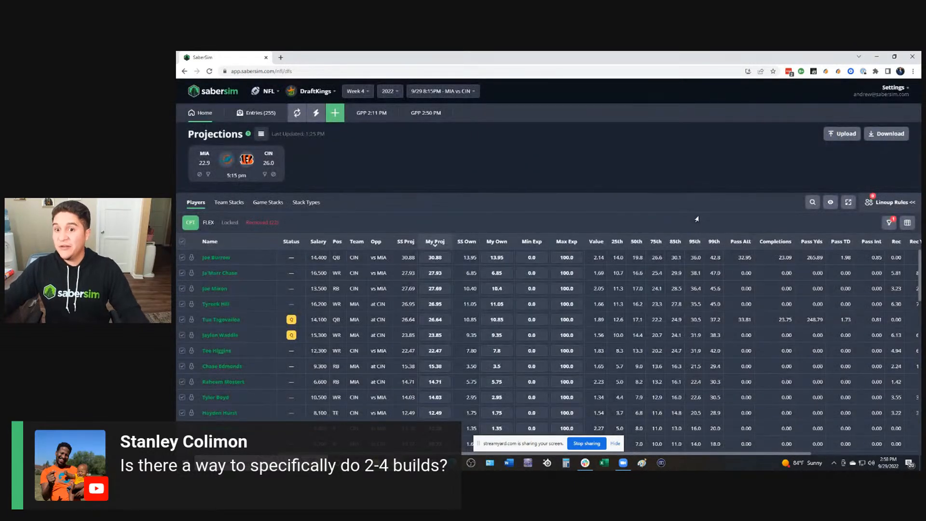
In the GPP 2:50 PM build's entry filling, select only the Play-Action, First Down, Quarter Jukebox and Dime Package contests, and close without filling
mouse_move(428, 120)
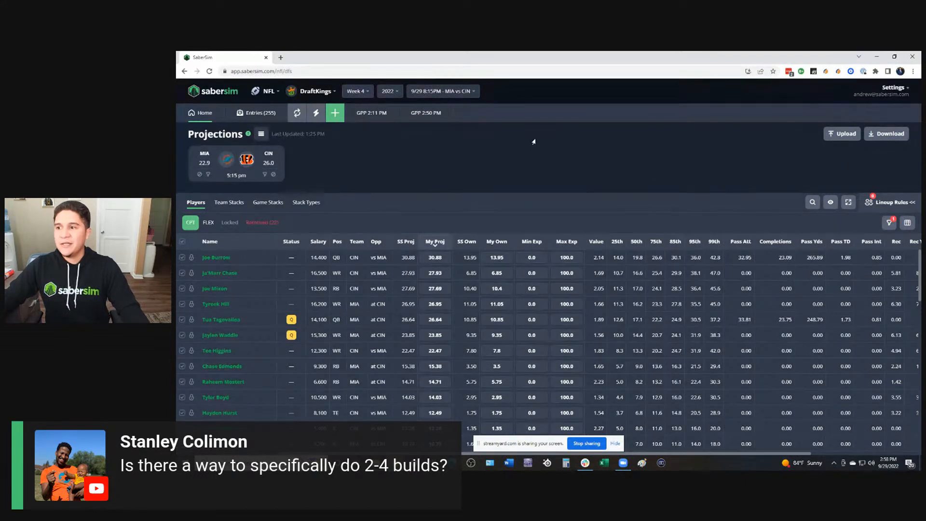
click(427, 114)
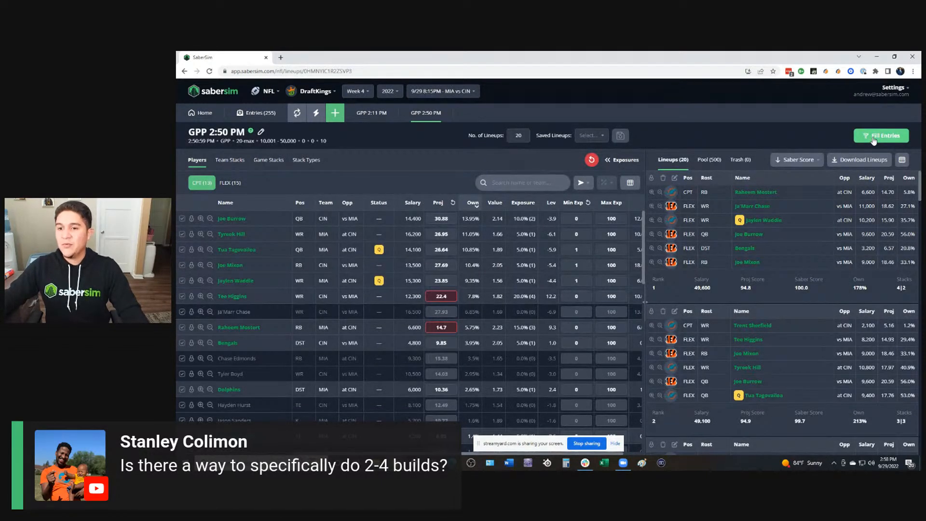
click(874, 138)
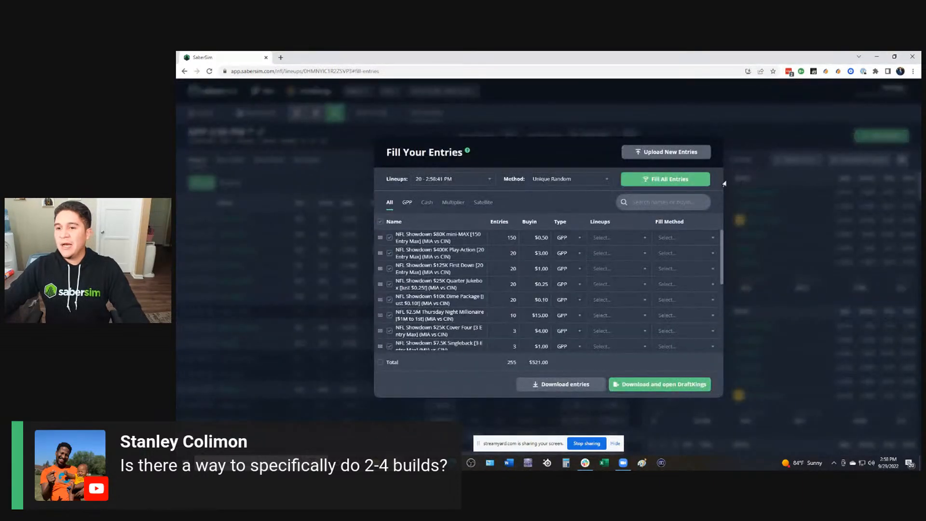
click(380, 222)
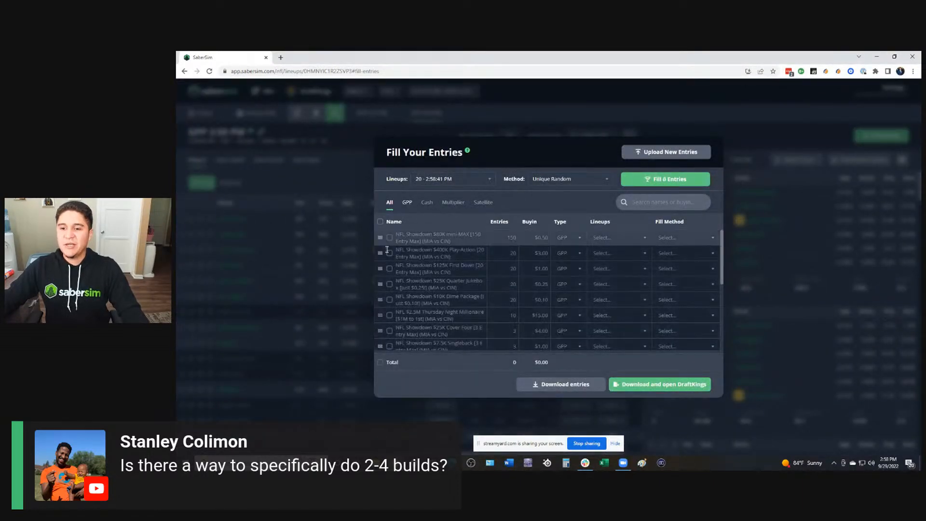
click(389, 252)
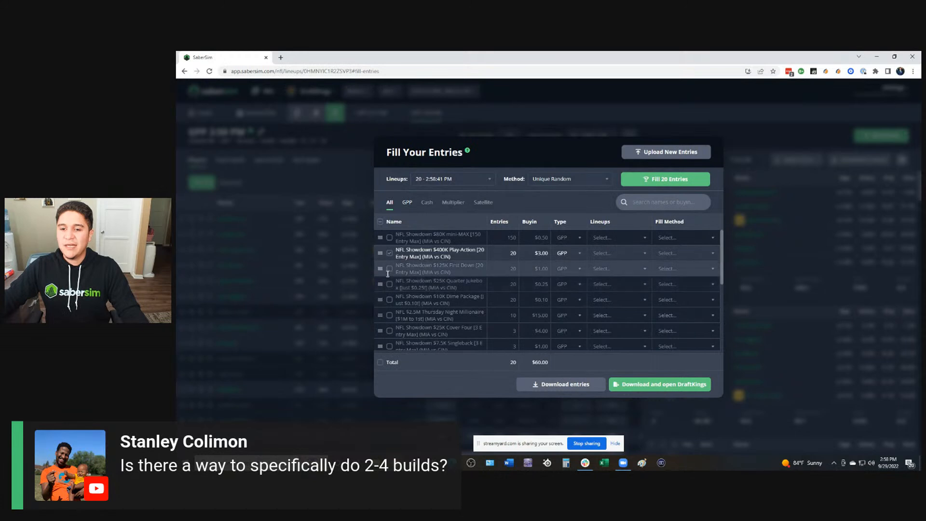
click(389, 268)
click(389, 284)
click(390, 300)
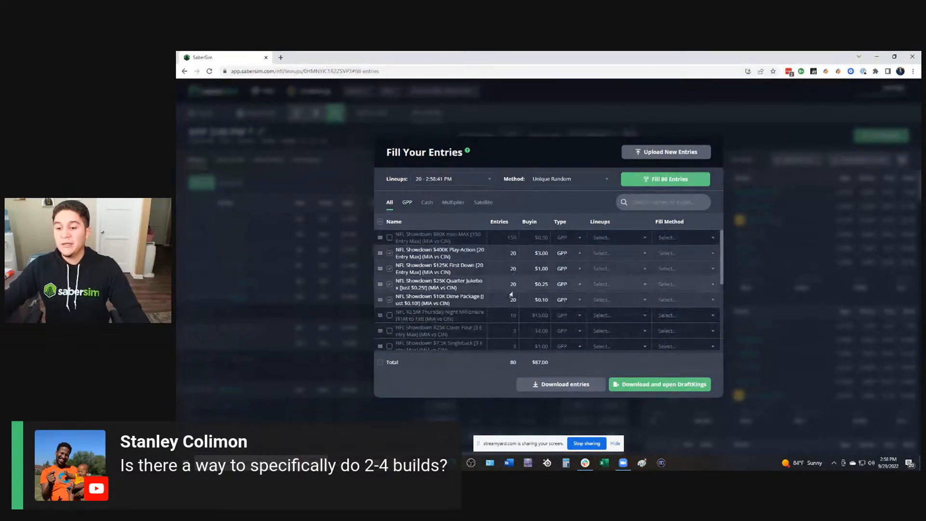
click(755, 133)
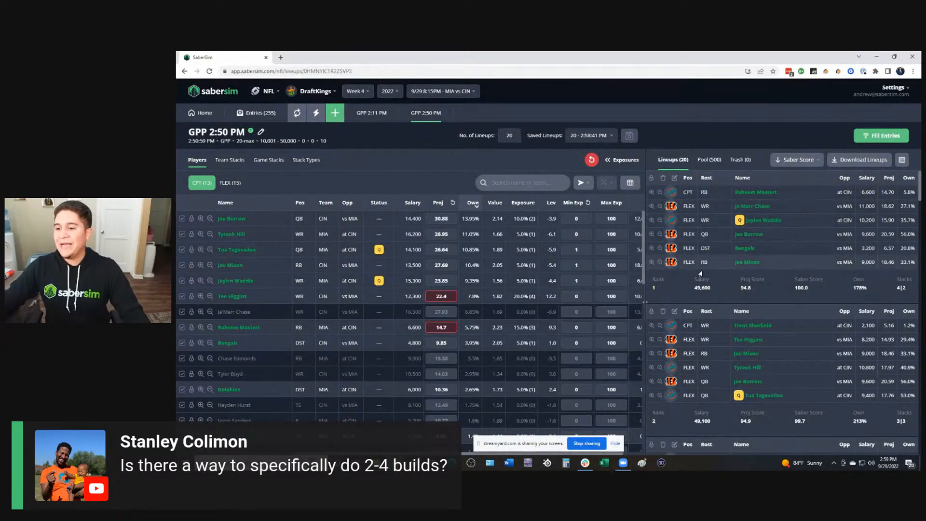
Lock the rank 26 pool lineup with Joe Mixon as captain into the build's lineups
click(708, 160)
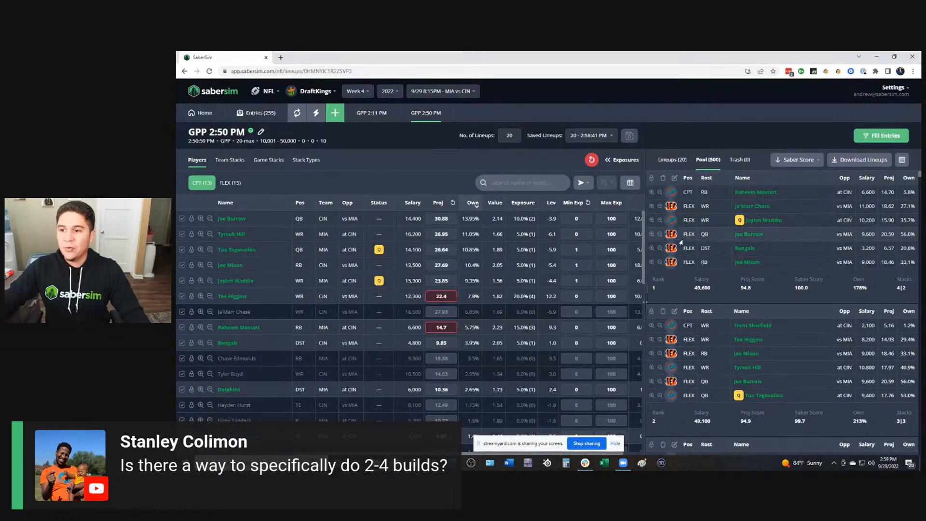
scroll(681, 251, down, 5)
scroll(681, 251, down, 20)
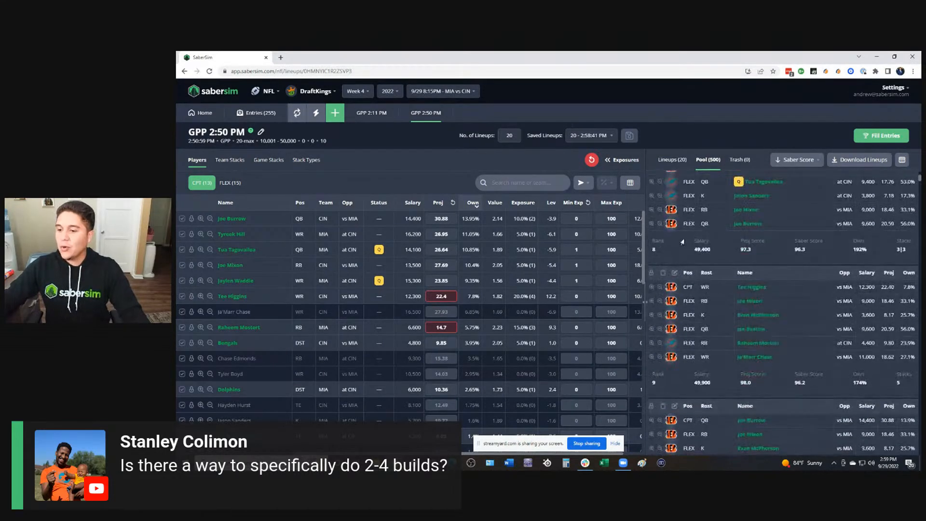
scroll(688, 242, down, 20)
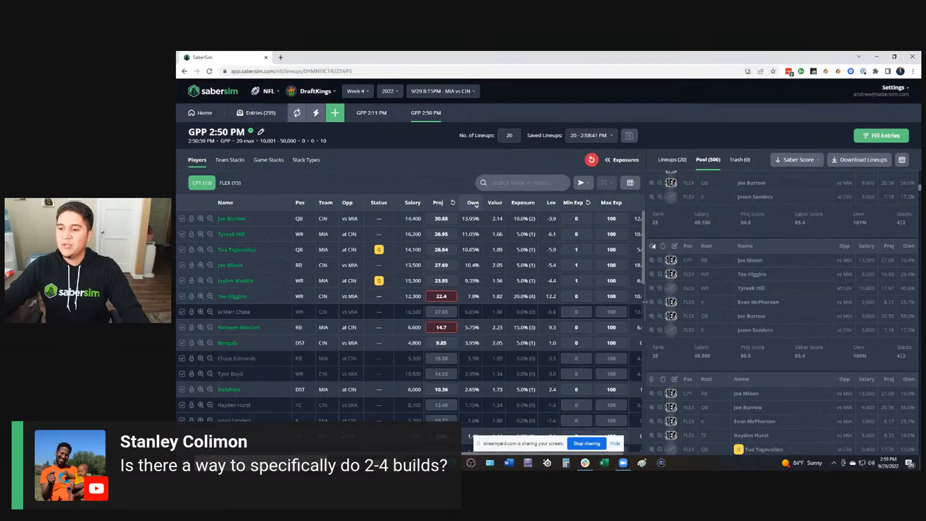
click(651, 247)
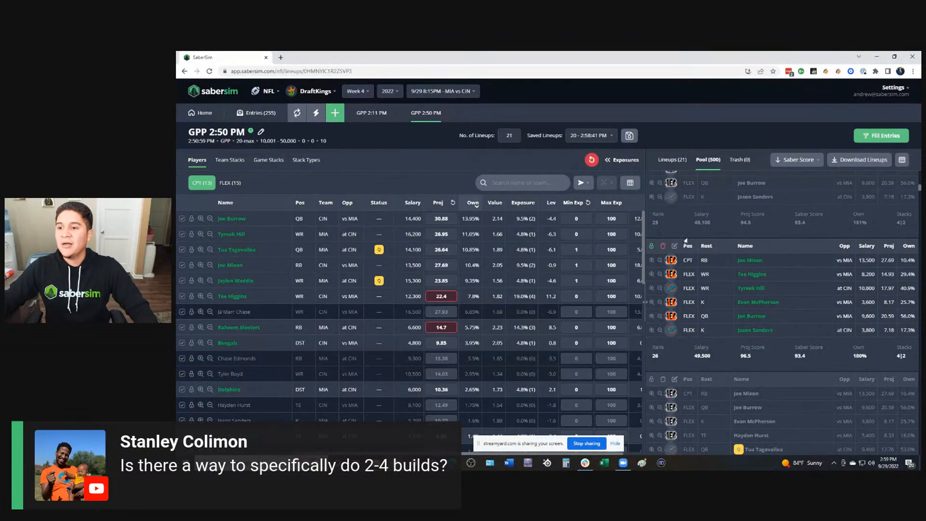
Review the build's selected lineups from the lowest-ranked back up to the first
click(670, 161)
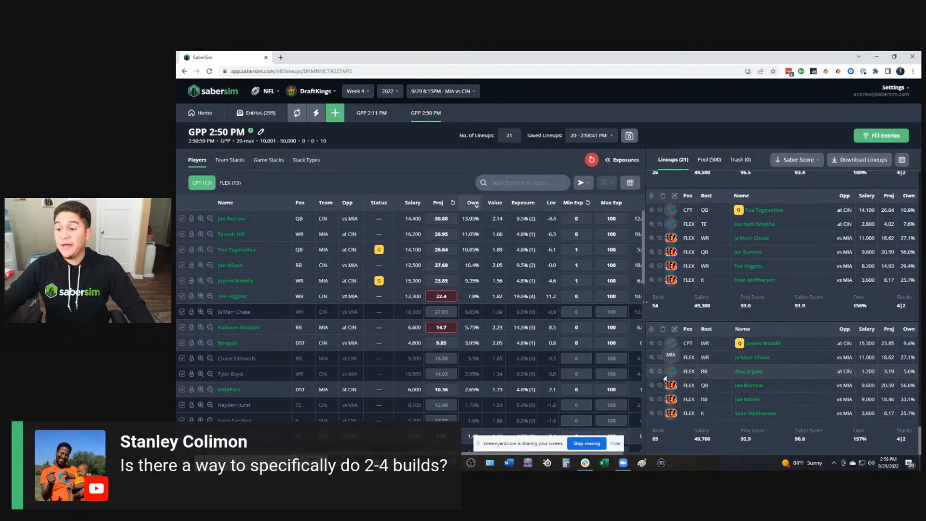
scroll(665, 379, up, 5)
scroll(666, 379, up, 10)
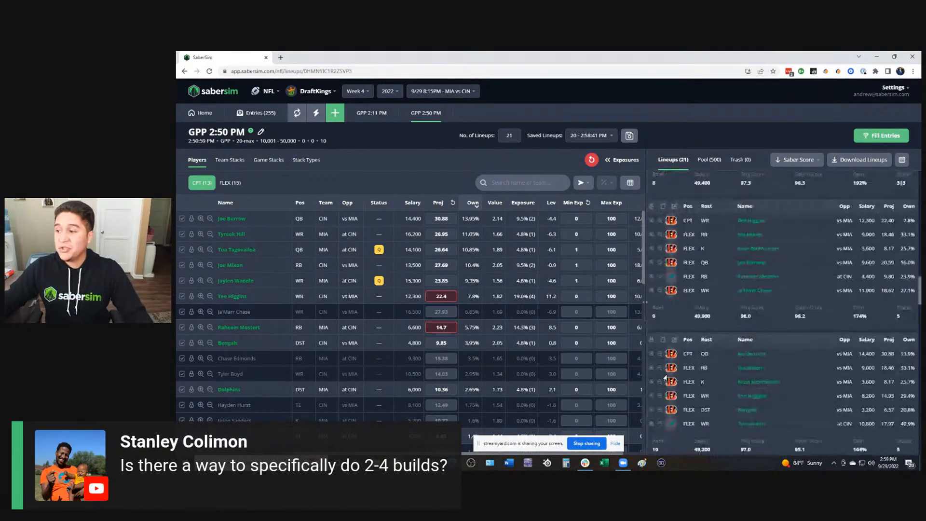
scroll(663, 378, up, 3)
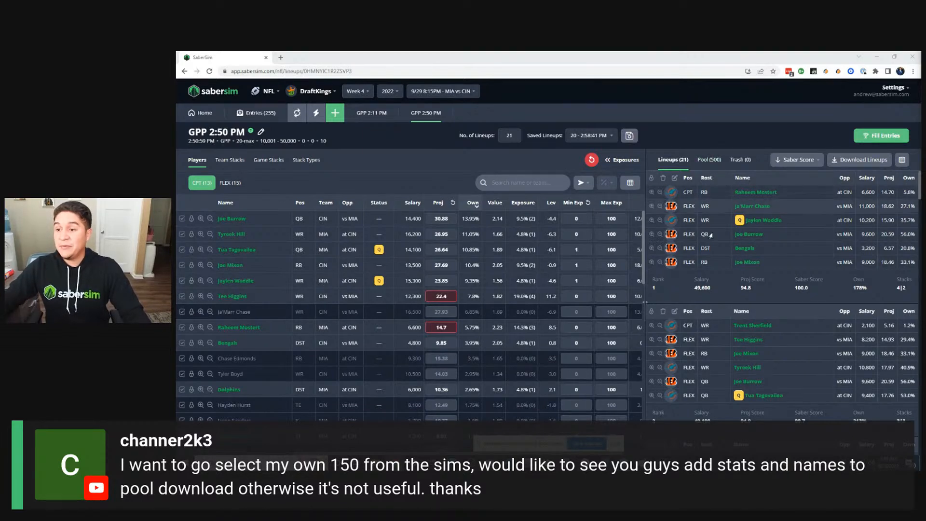
Show the full lineup pool and add the Pass TD, Rec TD and Rush TD columns to the player exposure table
click(716, 163)
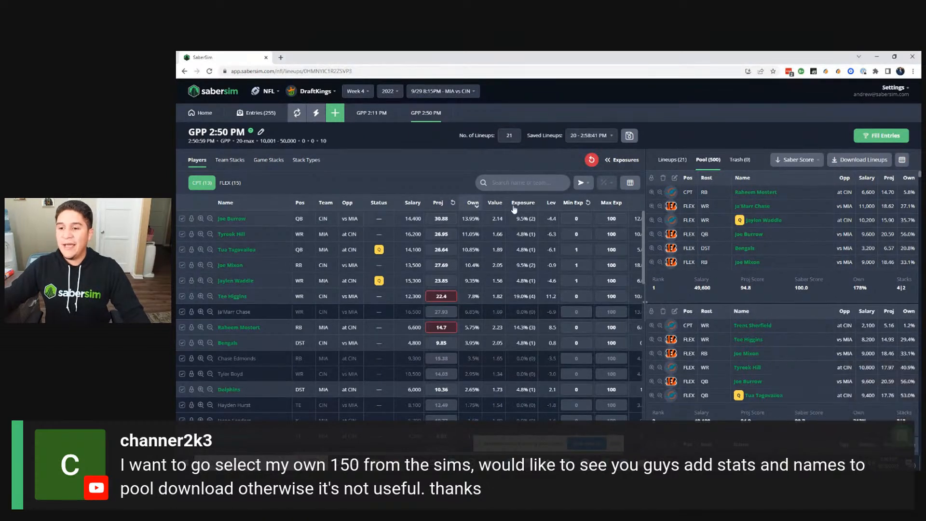
click(630, 183)
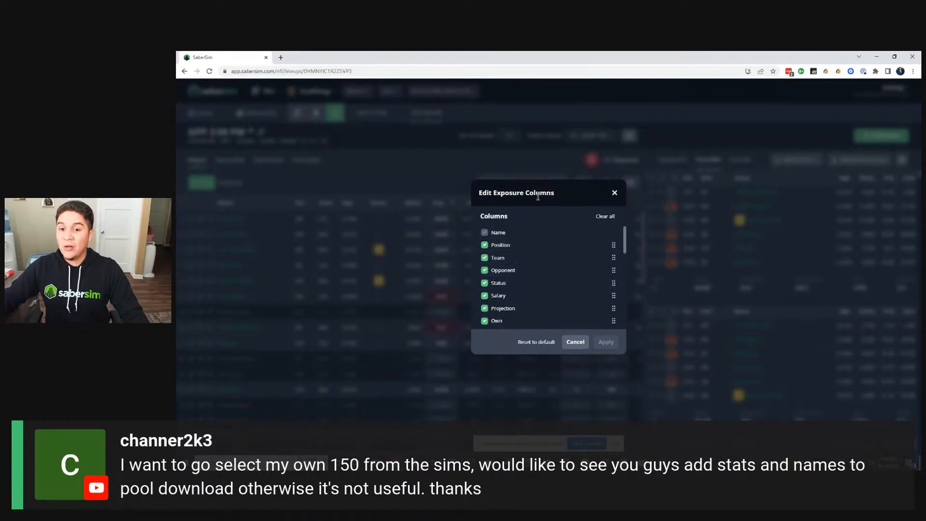
click(575, 341)
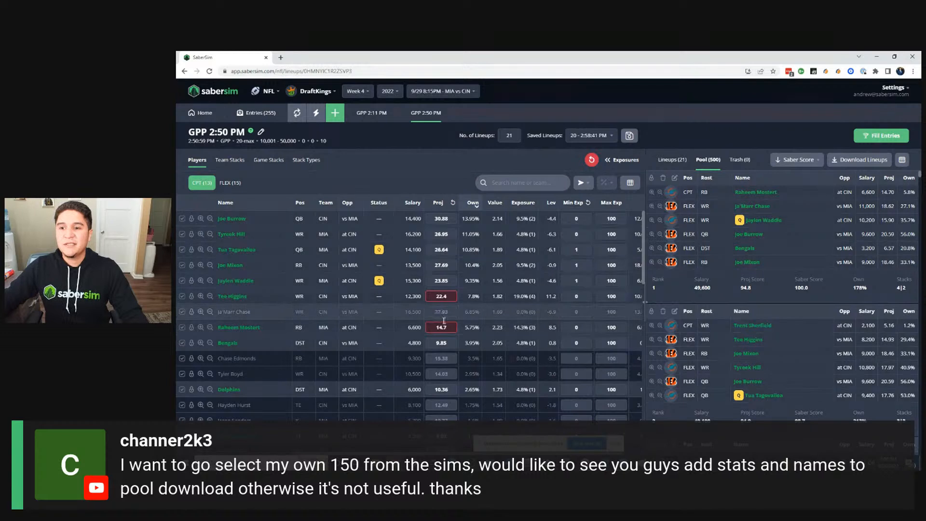
click(629, 183)
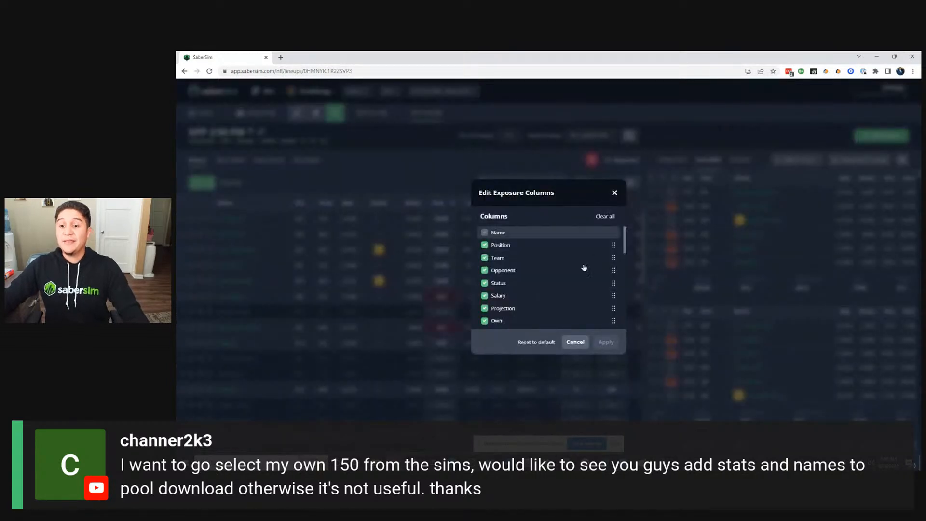
scroll(536, 293, down, 1)
scroll(536, 294, down, 5)
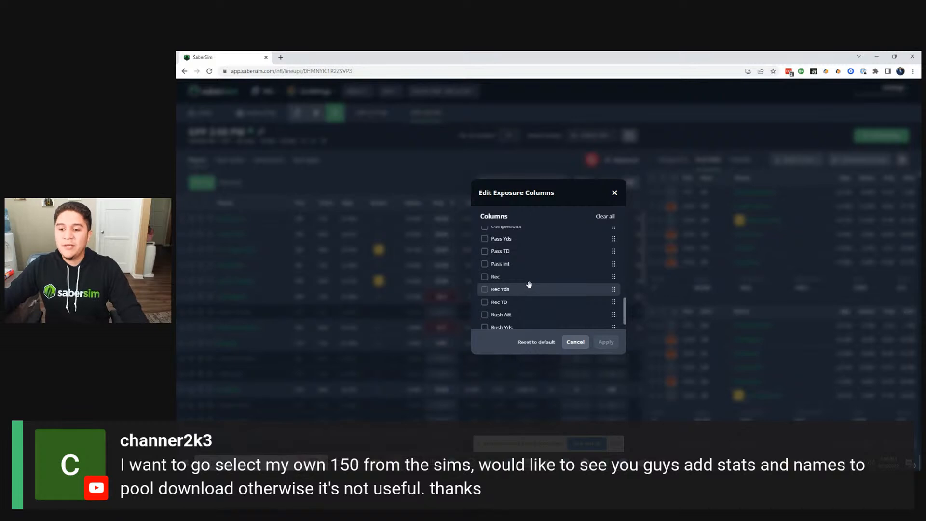
scroll(531, 285, down, 1)
click(484, 285)
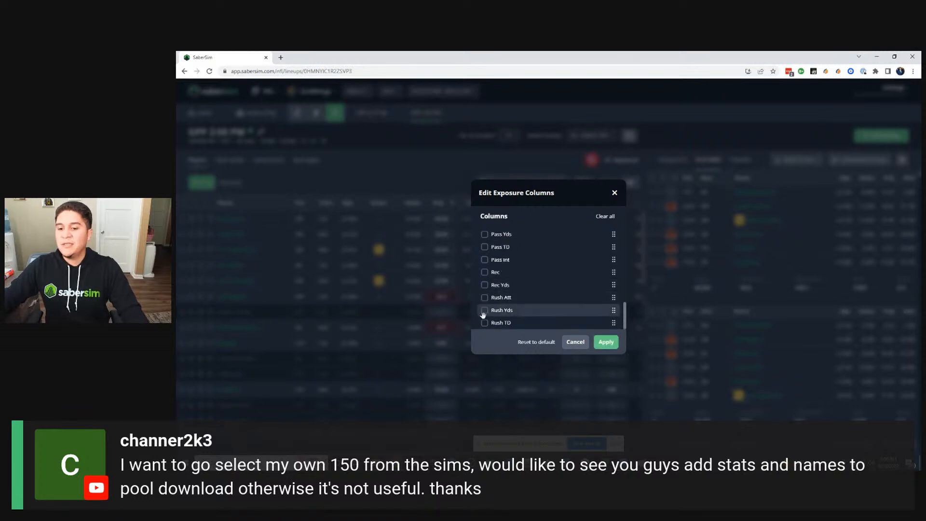
click(485, 312)
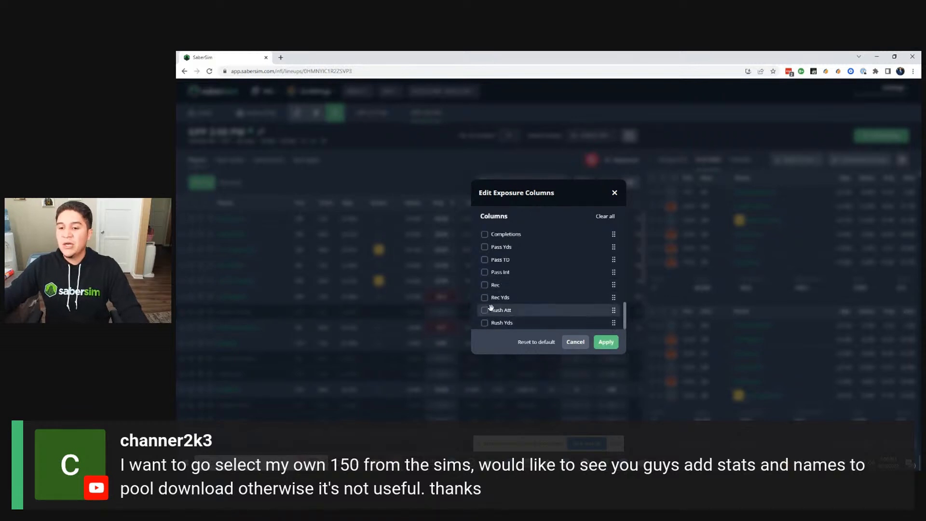
scroll(491, 308, up, 1)
click(486, 302)
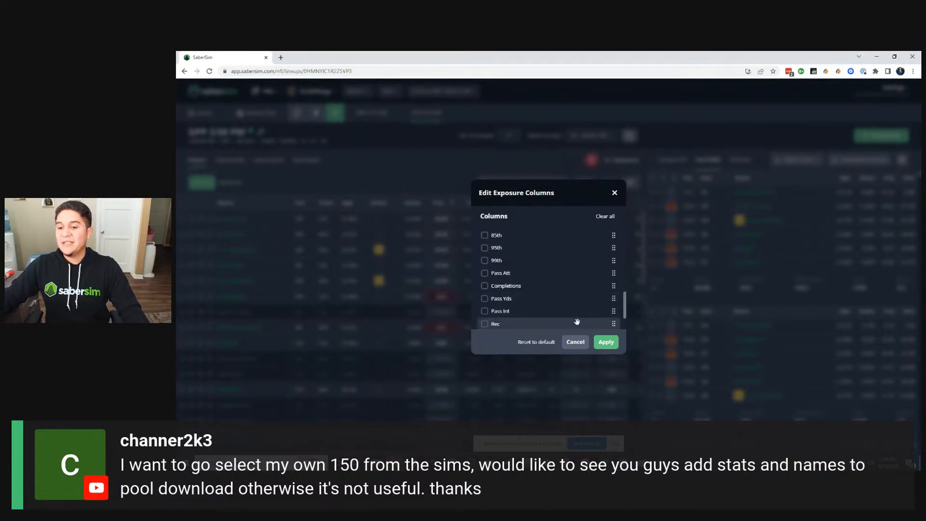
click(606, 342)
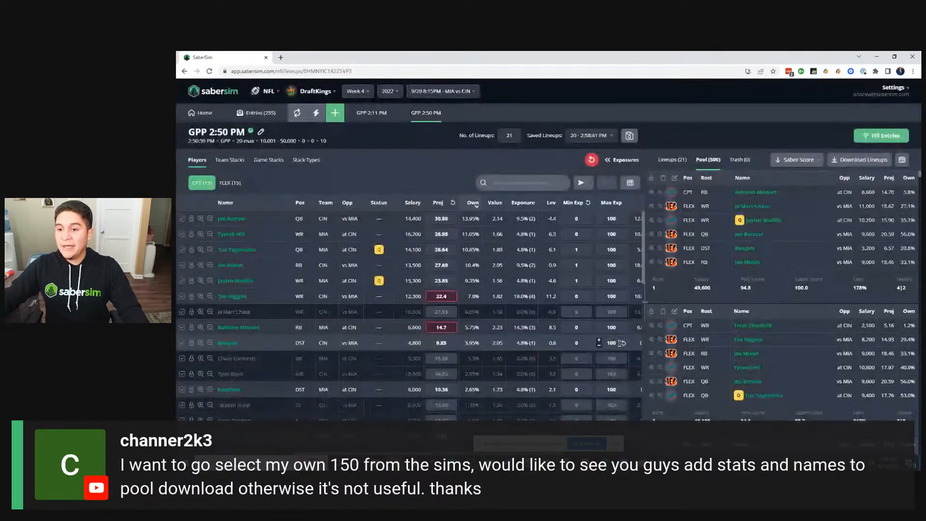
scroll(469, 309, right, 3)
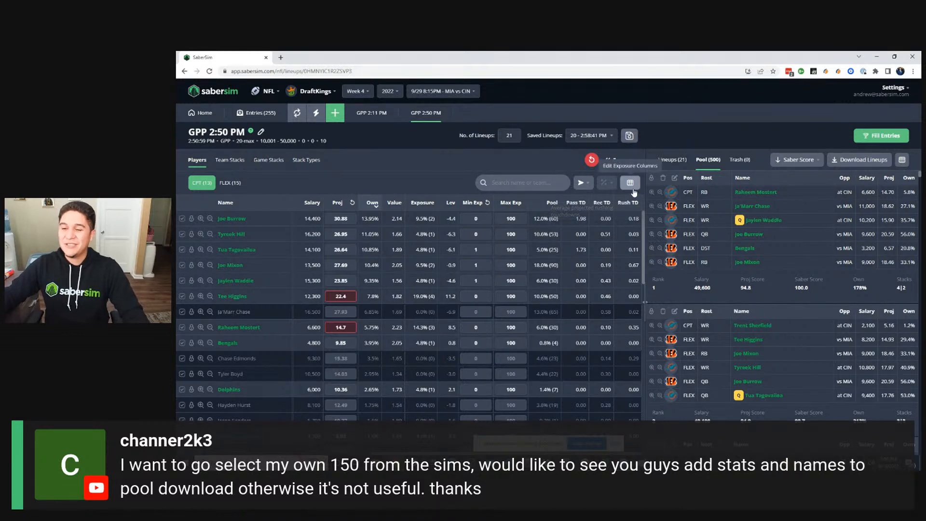
Reset the player exposure table's columns to their defaults and apply the change
click(630, 183)
scroll(568, 302, down, 5)
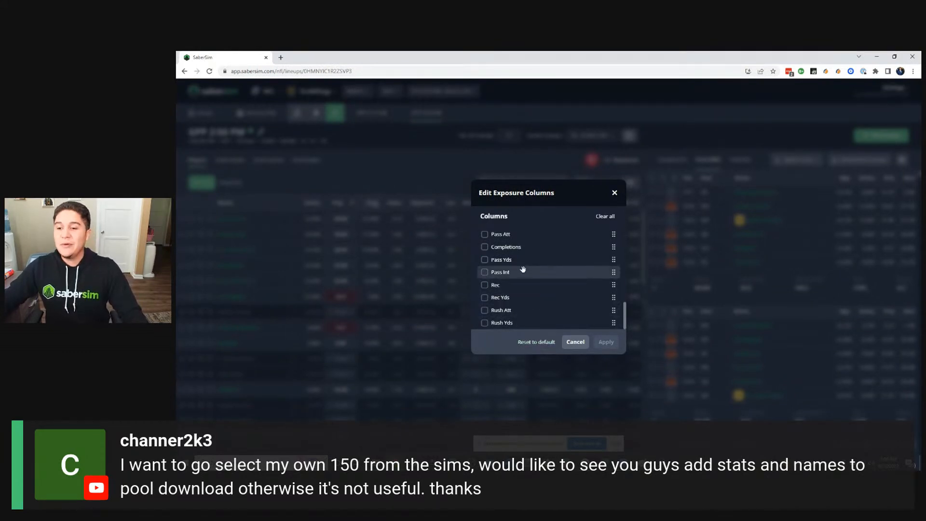
click(528, 343)
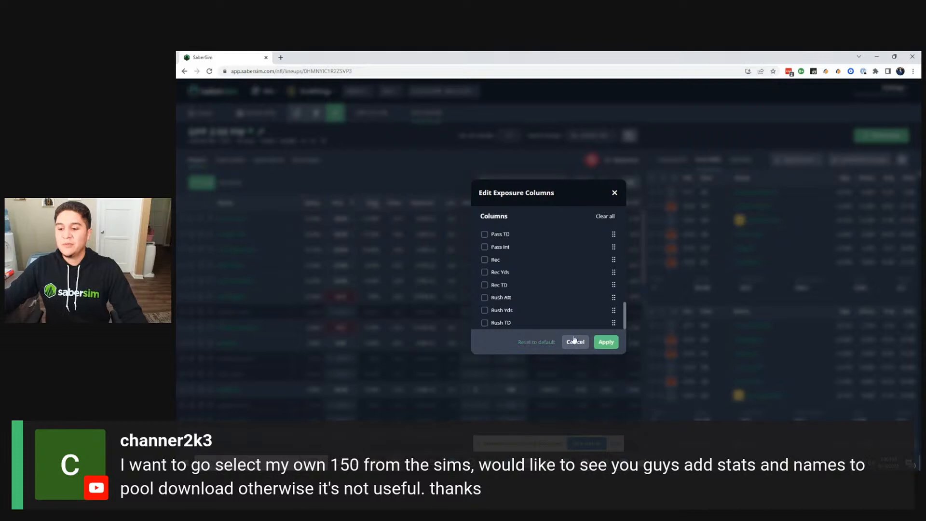
click(606, 342)
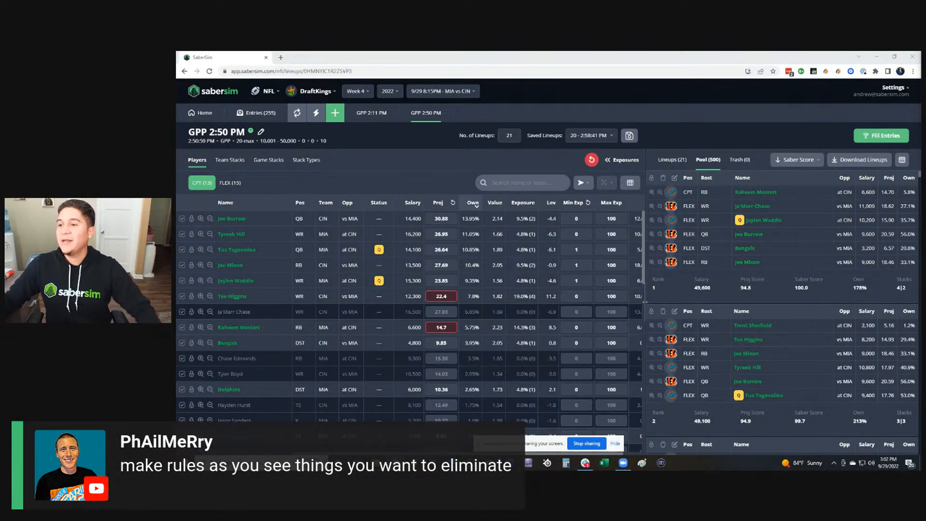
Leave the build for the projections page, switch the sport to golf and load the 9/29 8:00AM PGA TOUR slate
click(202, 119)
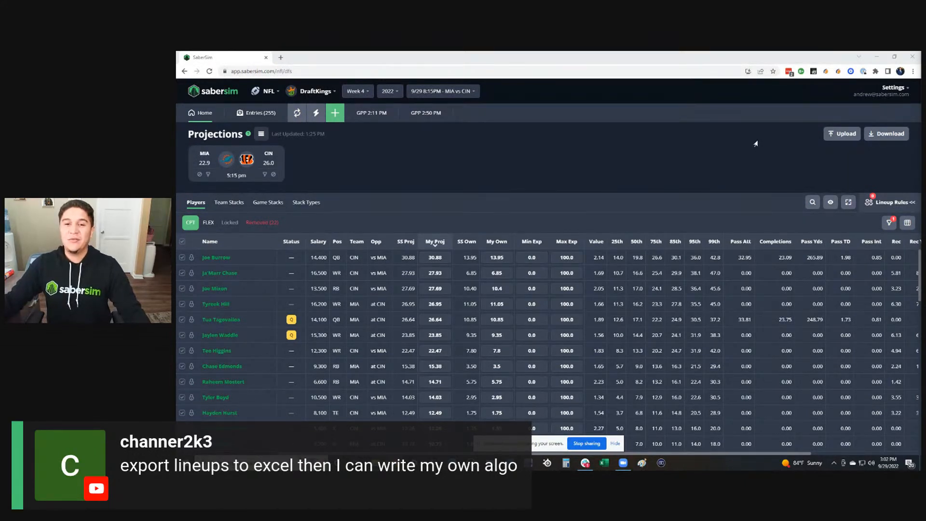
click(297, 114)
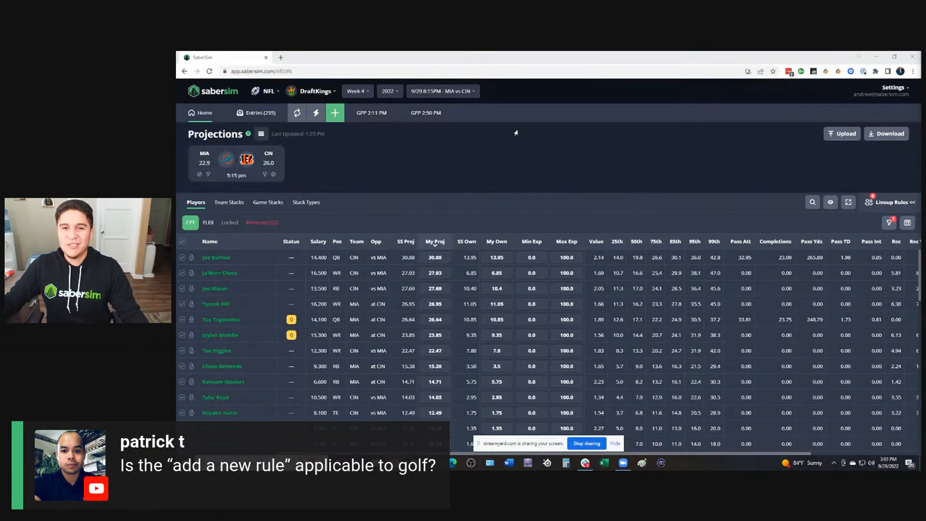
click(267, 91)
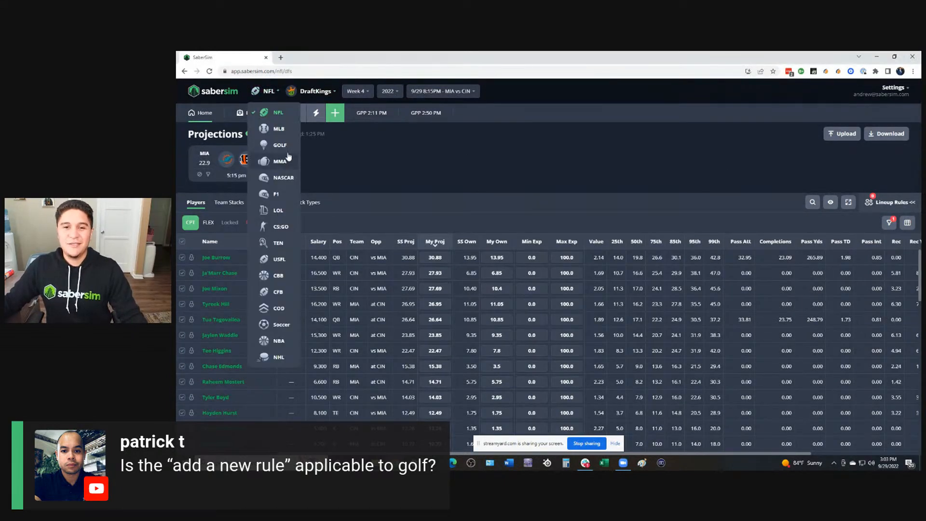
click(280, 145)
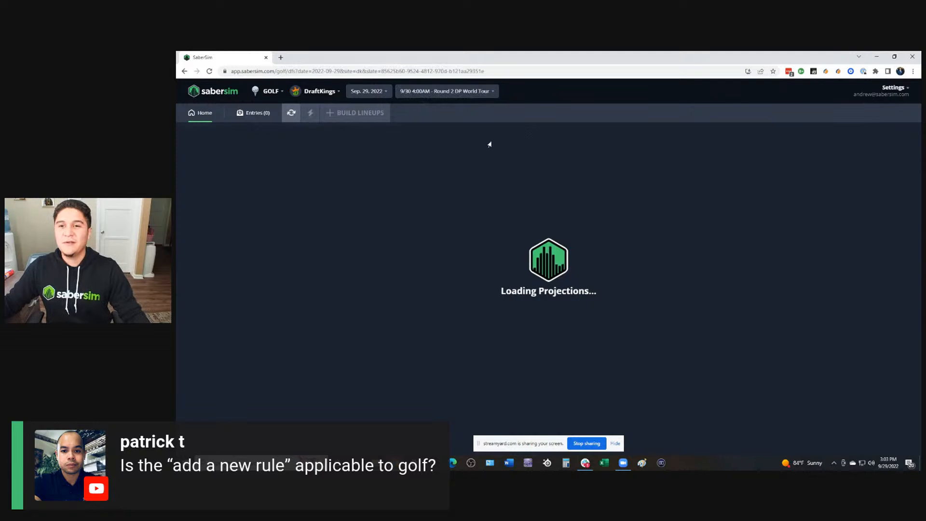
click(484, 92)
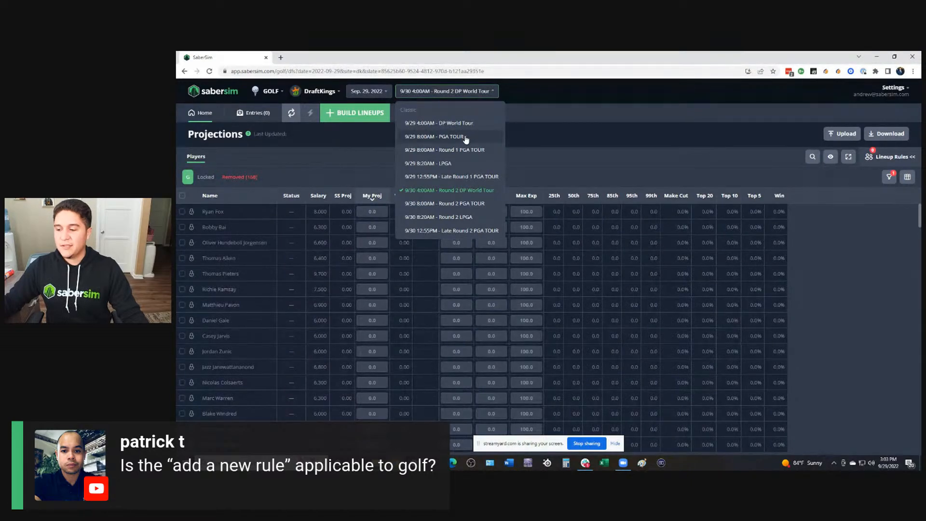
click(466, 138)
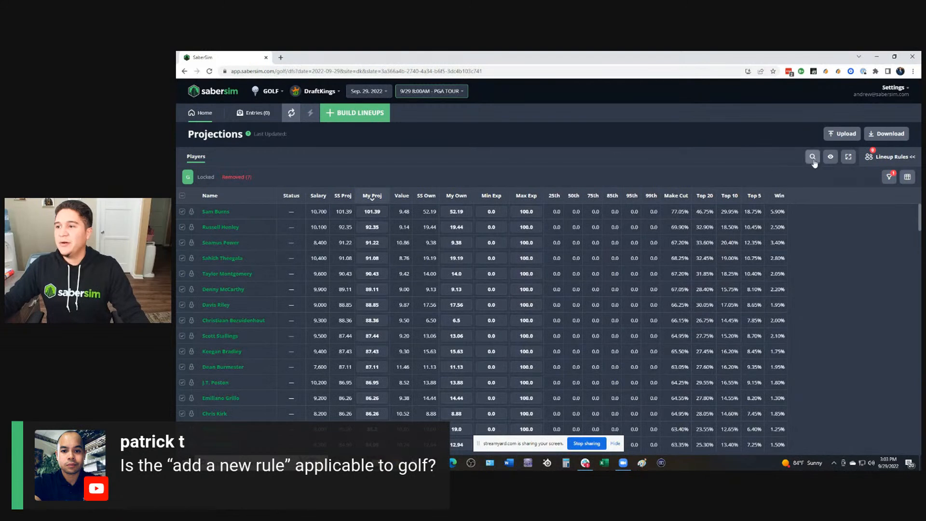
Start a new golf lineup rule of the Stack type and check which teams it offers, without saving it
click(891, 159)
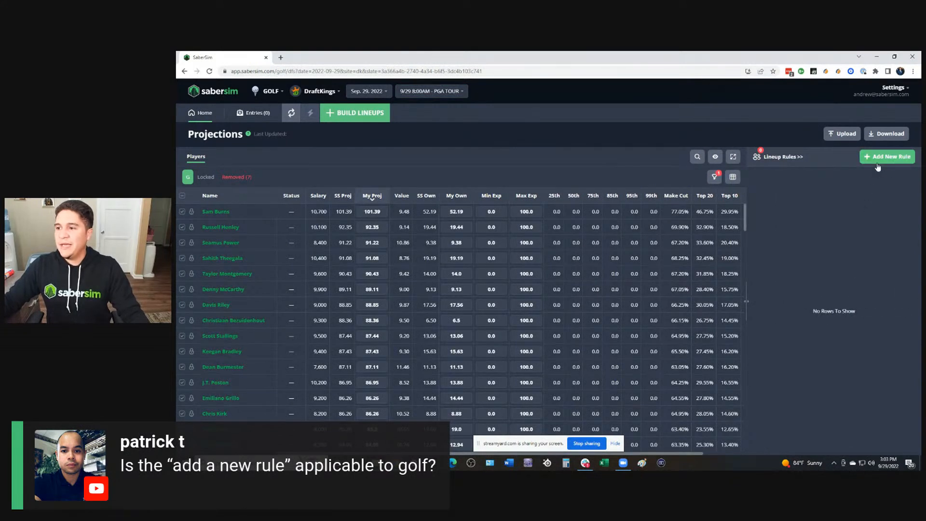
click(873, 163)
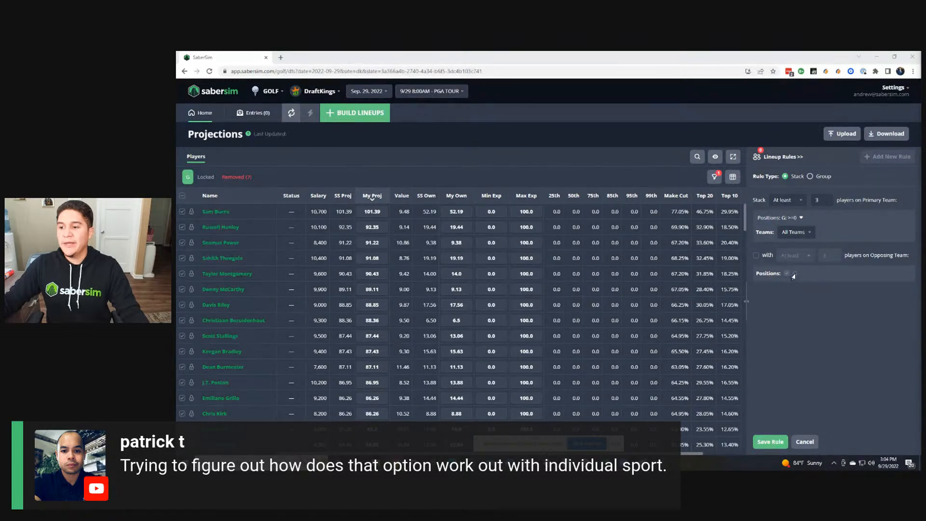
click(801, 235)
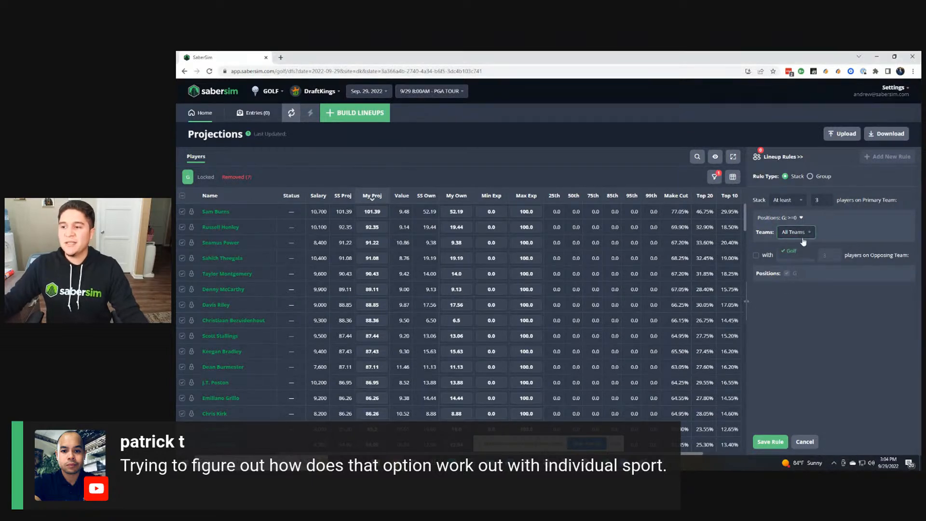
click(803, 241)
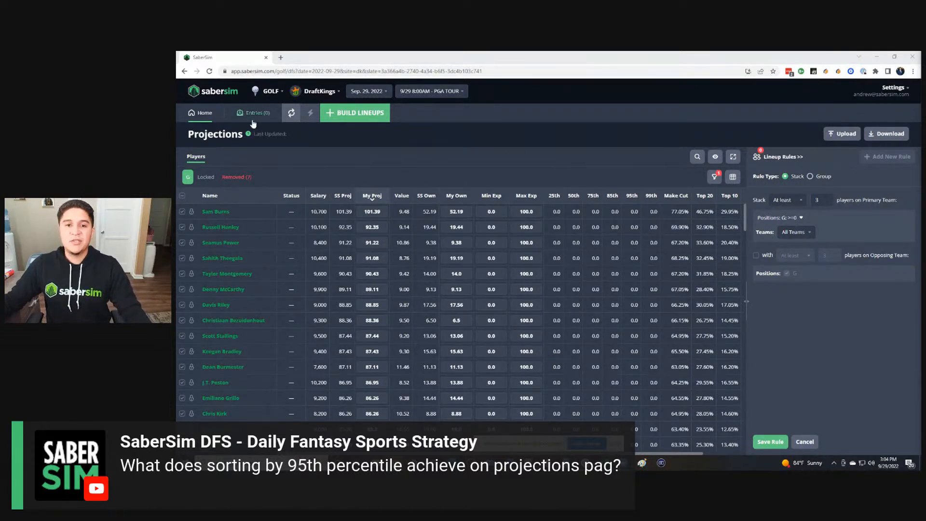
click(205, 121)
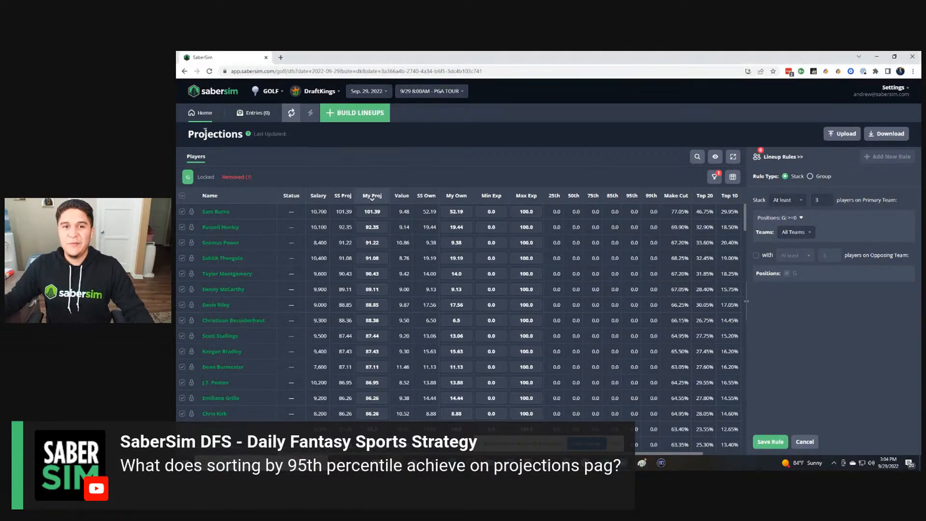
Switch the sport back to NFL and load the 10/2 1:00PM Main slate with 12 games
click(284, 92)
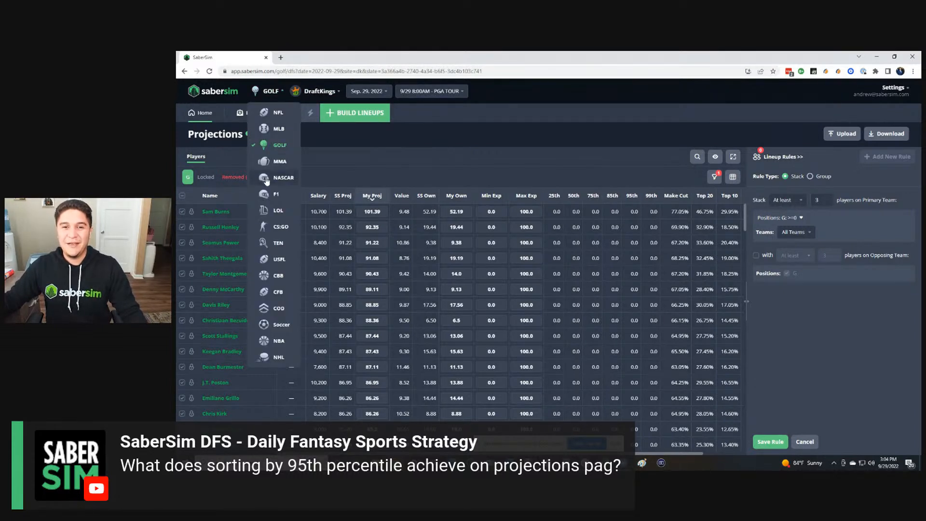
click(272, 114)
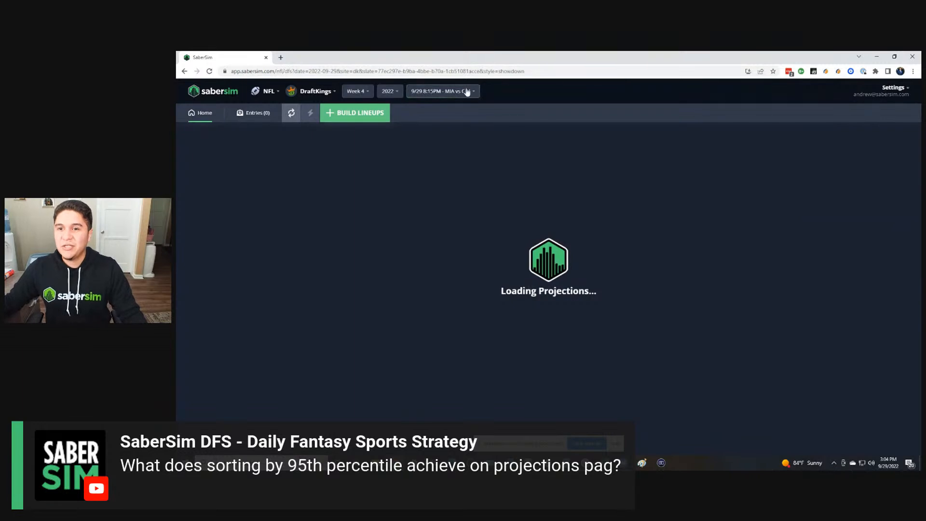
click(468, 91)
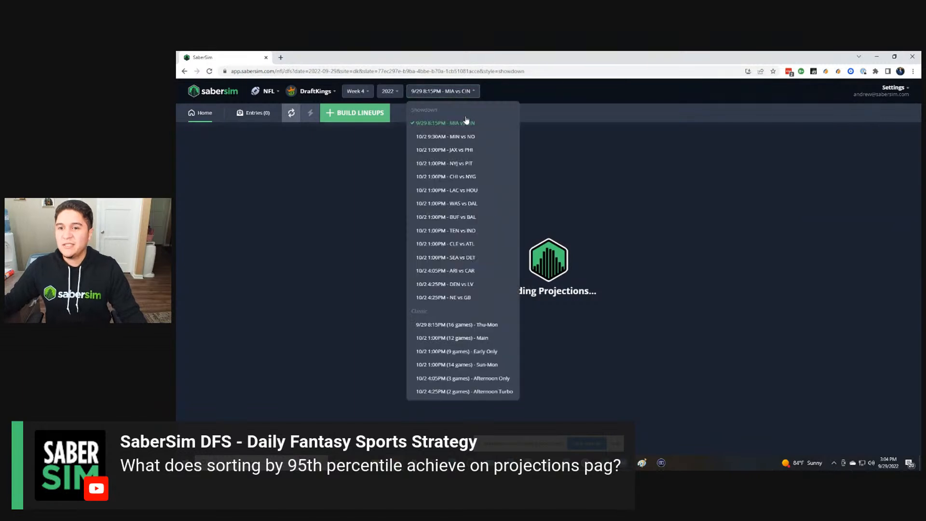
click(488, 338)
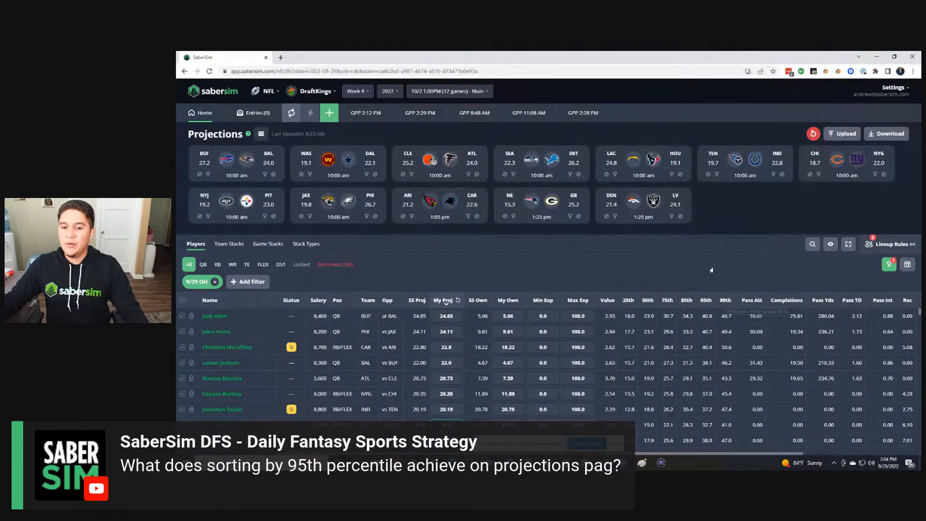
View Josh Allen's fantasy point distribution, close it and sort the player projections by 95th percentile
click(222, 317)
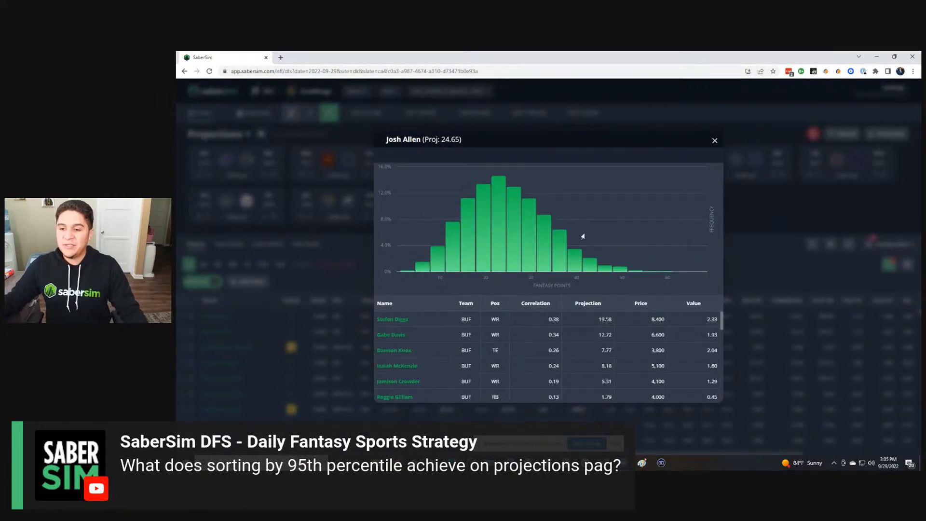
click(715, 141)
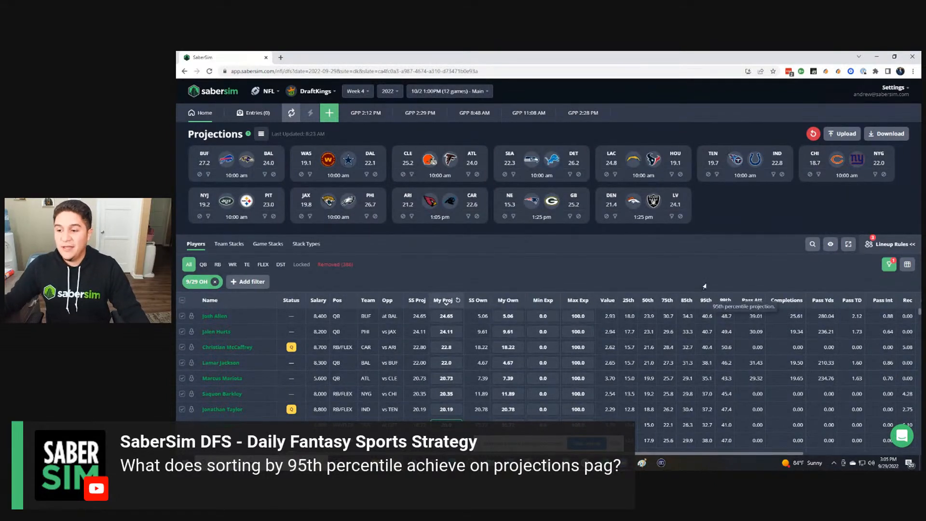
click(706, 301)
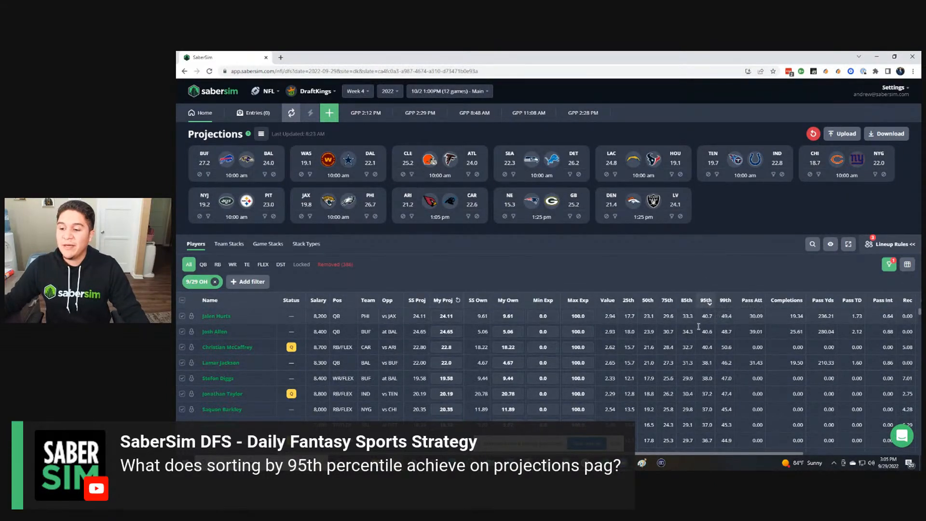
Examine the 95th percentile projections down the sorted player list and back up towards the highest values
scroll(708, 352, down, 1)
scroll(707, 351, down, 10)
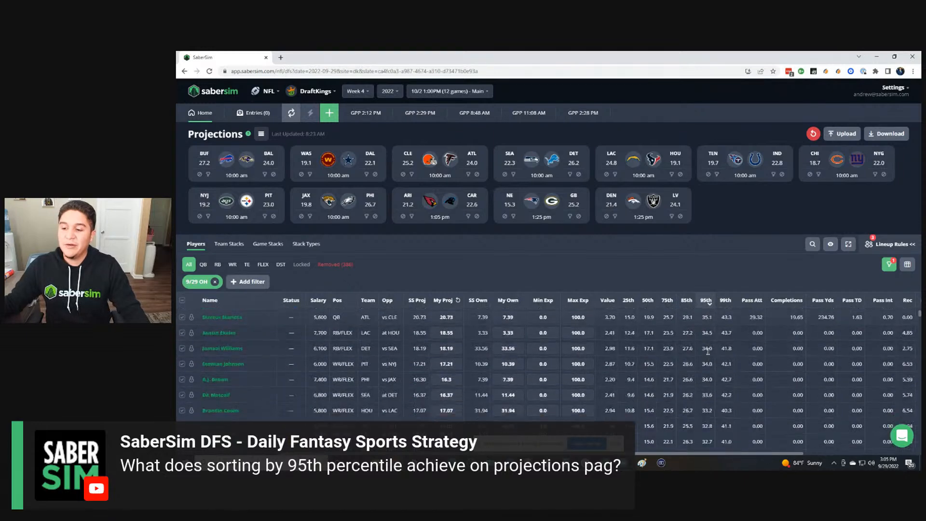
scroll(708, 352, down, 10)
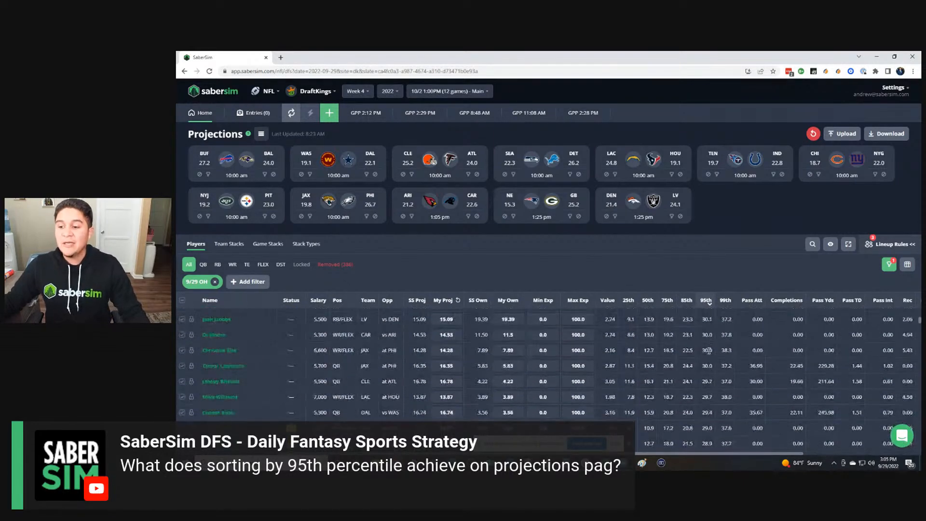
scroll(708, 349, down, 10)
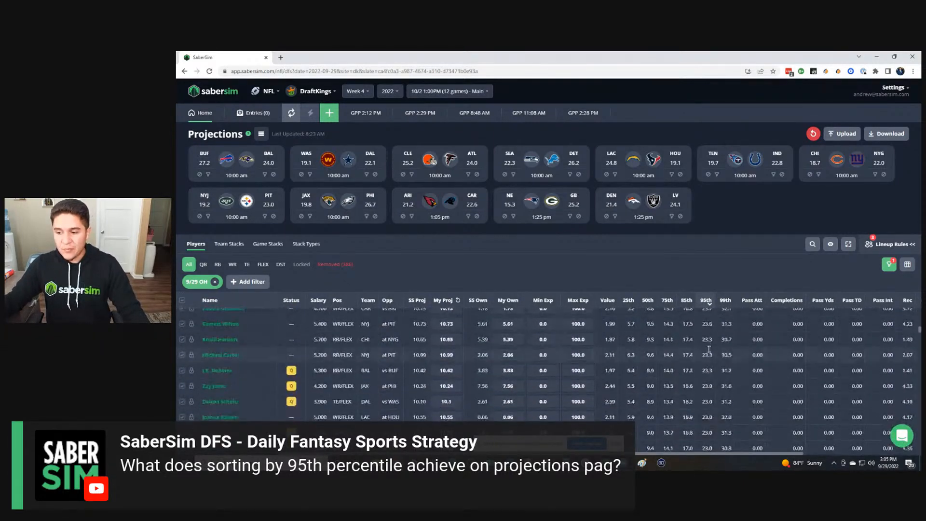
scroll(708, 348, down, 5)
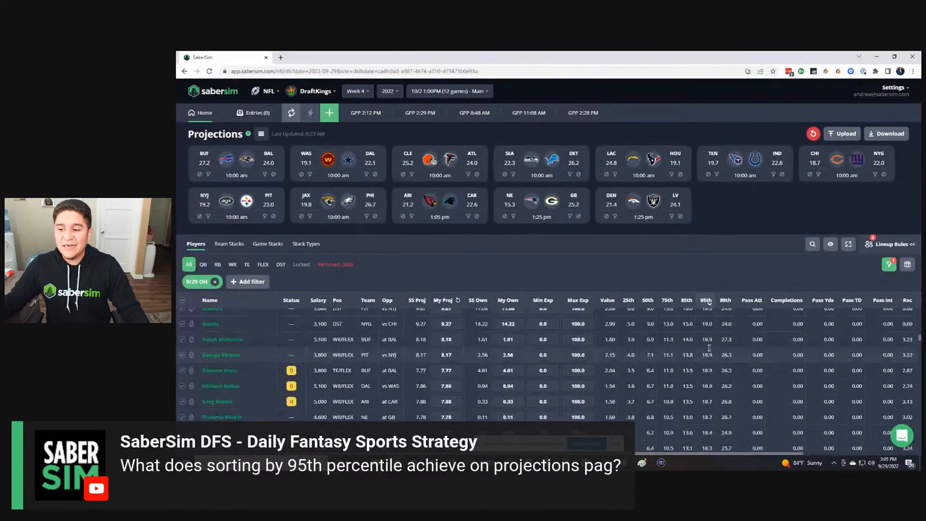
scroll(709, 347, down, 5)
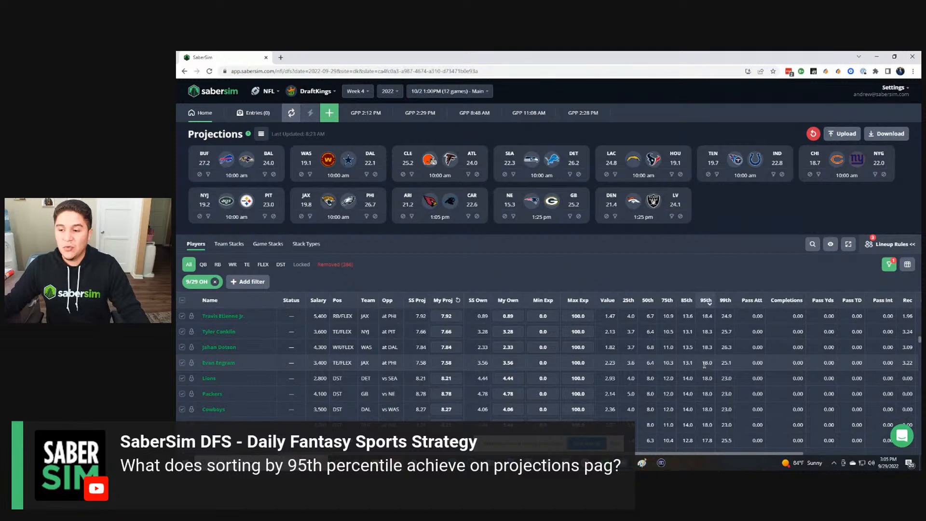
scroll(711, 363, down, 5)
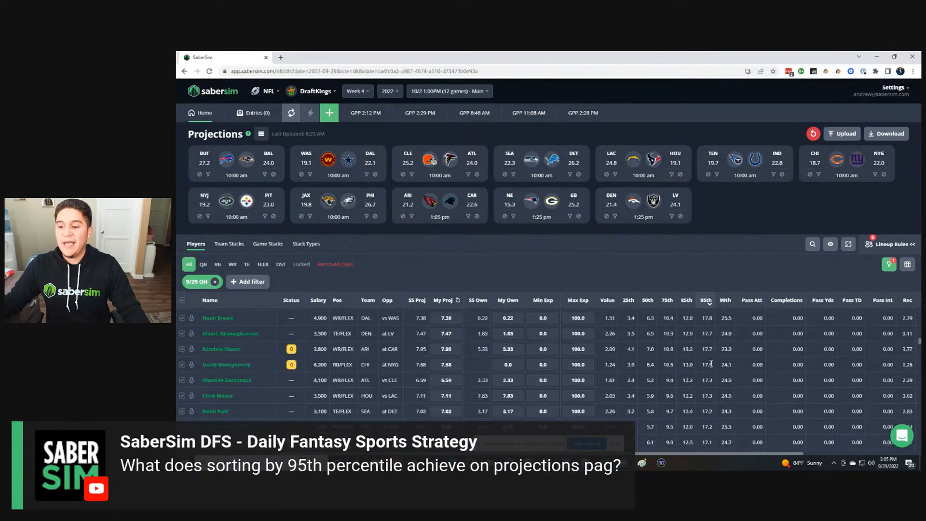
scroll(711, 363, down, 2)
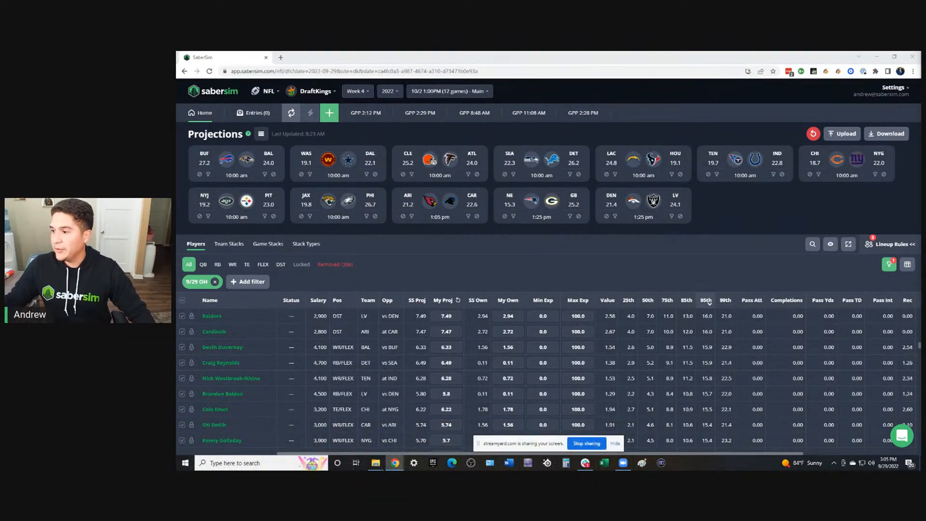
drag(703, 392, 713, 392)
click(713, 392)
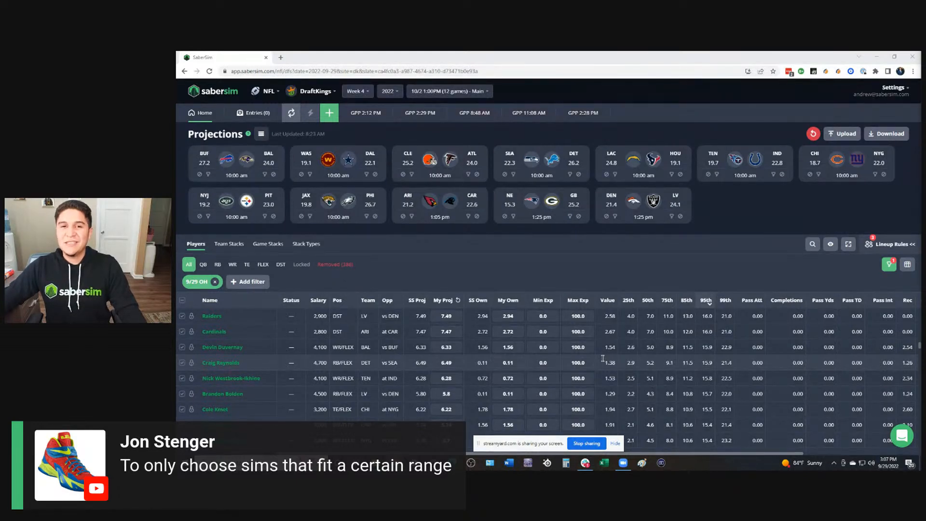
scroll(602, 357, up, 5)
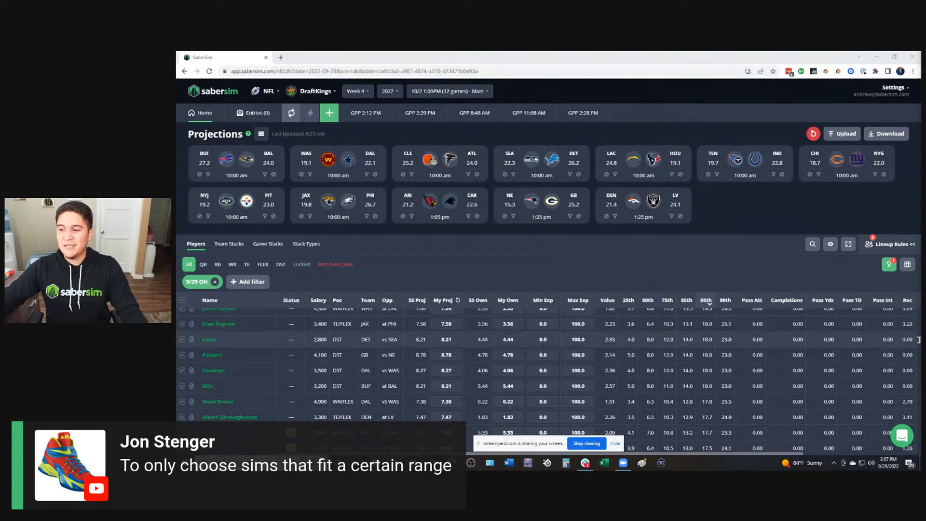
scroll(365, 387, up, 2)
scroll(365, 387, up, 10)
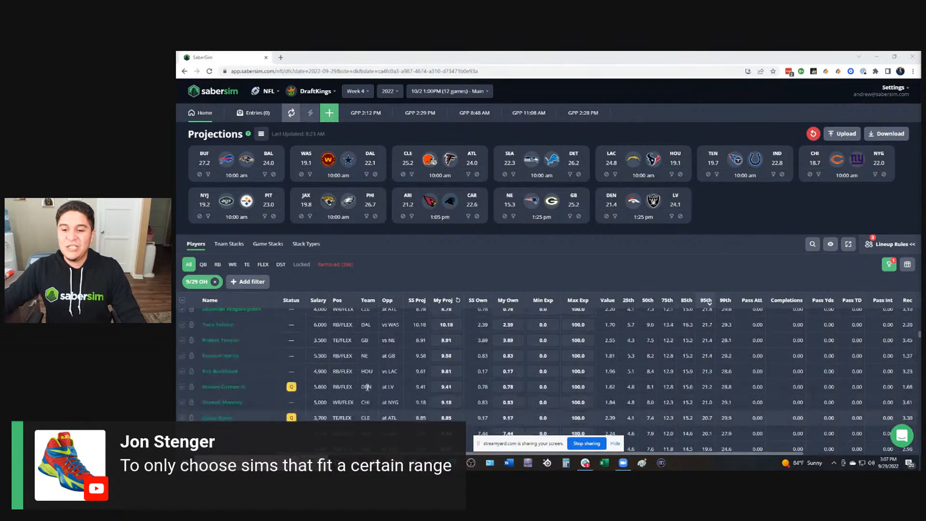
scroll(366, 387, up, 4)
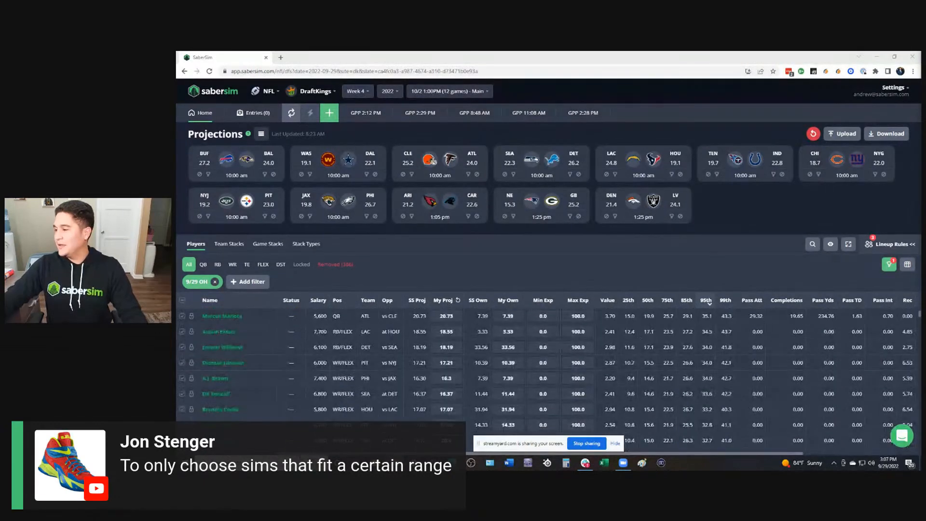